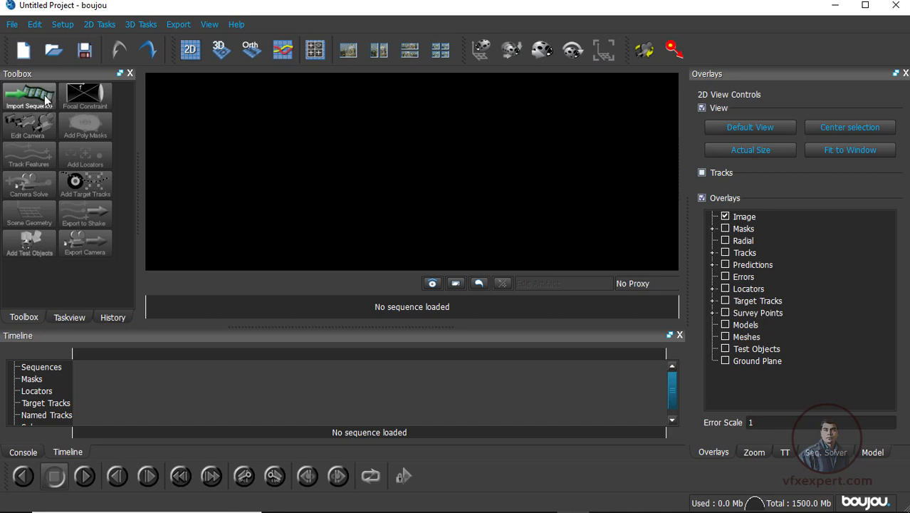
Step: Start importing a sequence and browse to the folder F:/Refference Footages/Matchmoing/needfor_tracking
{"action": "left_click", "coordinate": [36, 95]}
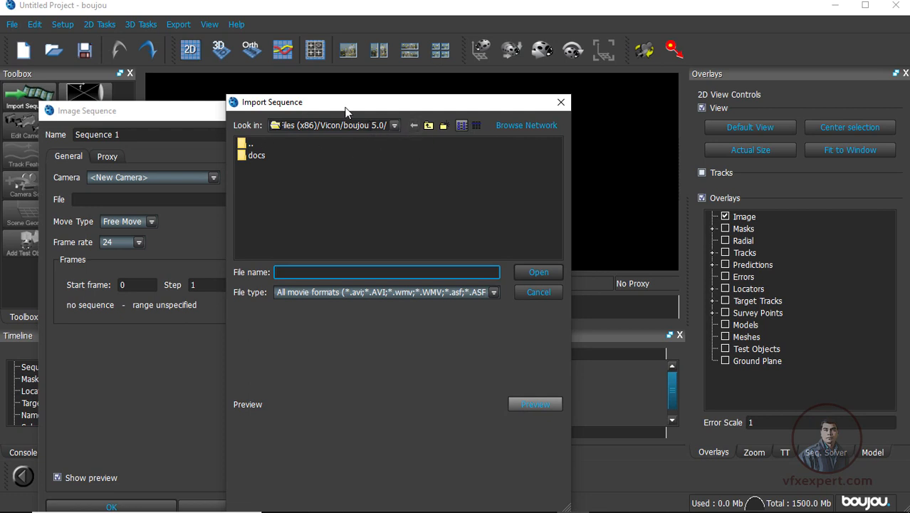
{"action": "mouse_move", "coordinate": [312, 108]}
{"action": "left_mouse_down"}
{"action": "mouse_move", "coordinate": [336, 153]}
{"action": "mouse_move", "coordinate": [306, 101]}
{"action": "mouse_move", "coordinate": [317, 116]}
{"action": "mouse_move", "coordinate": [309, 119]}
{"action": "left_mouse_up"}
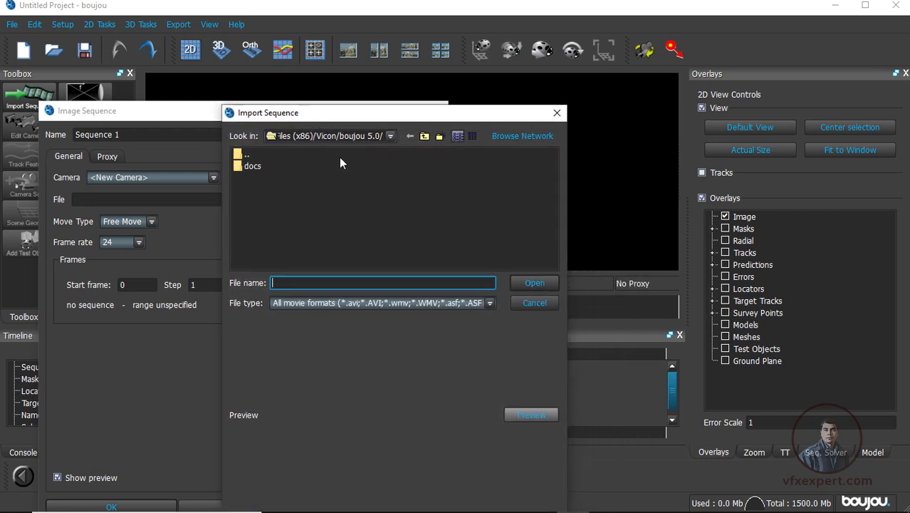
{"action": "left_click", "coordinate": [390, 135]}
{"action": "left_click", "coordinate": [285, 173]}
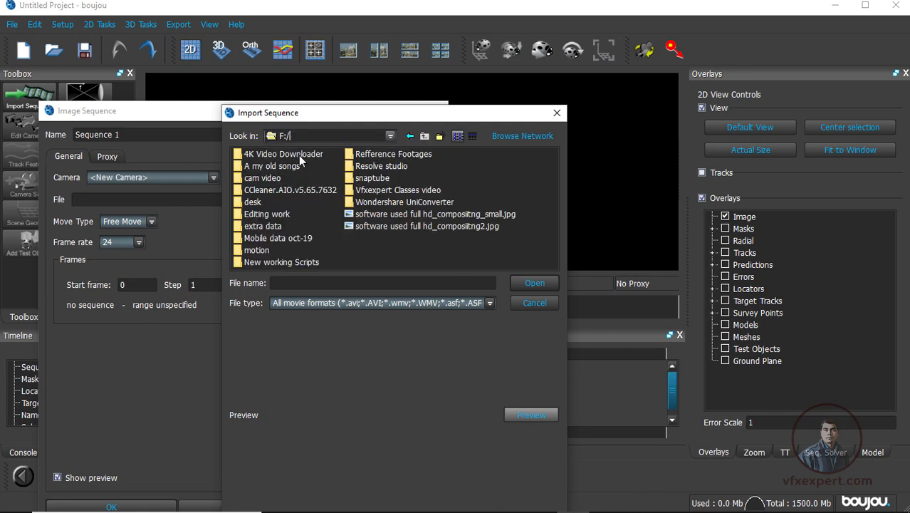
{"action": "double_click", "coordinate": [377, 155]}
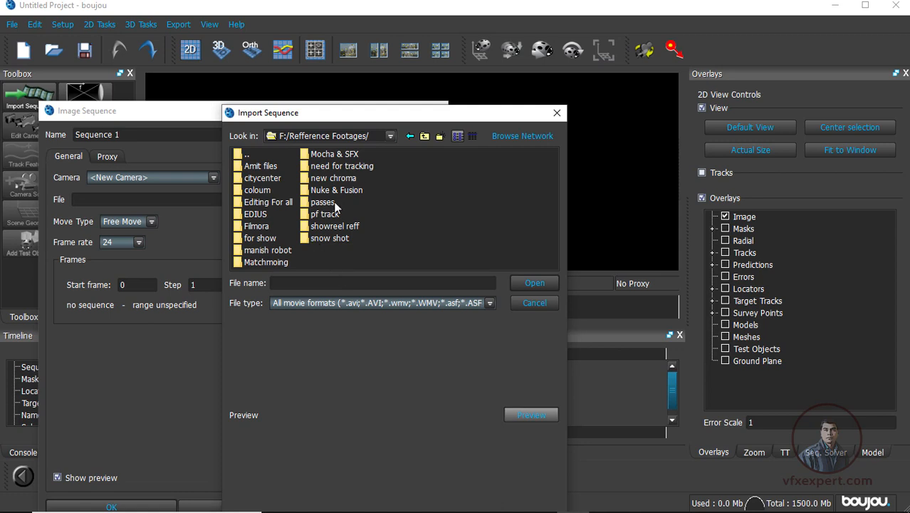
{"action": "double_click", "coordinate": [342, 166]}
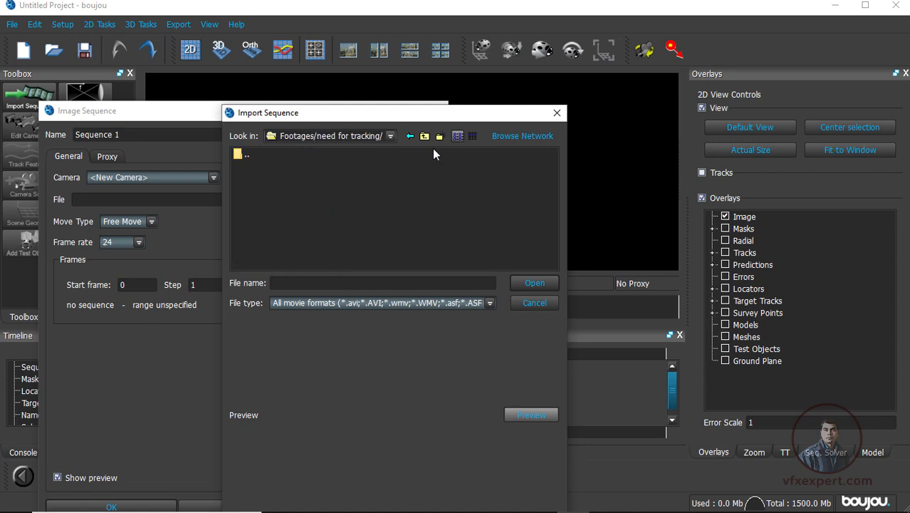
{"action": "left_click", "coordinate": [411, 136]}
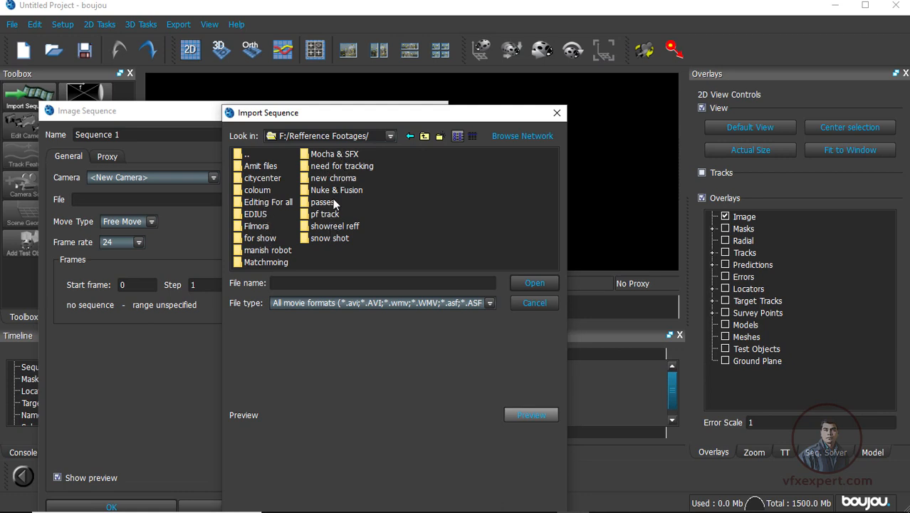
{"action": "double_click", "coordinate": [278, 260]}
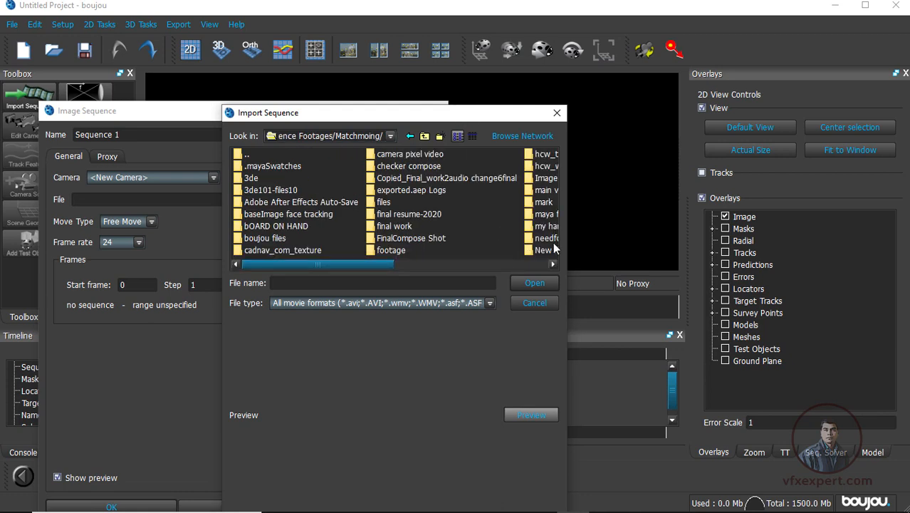
{"action": "double_click", "coordinate": [543, 238]}
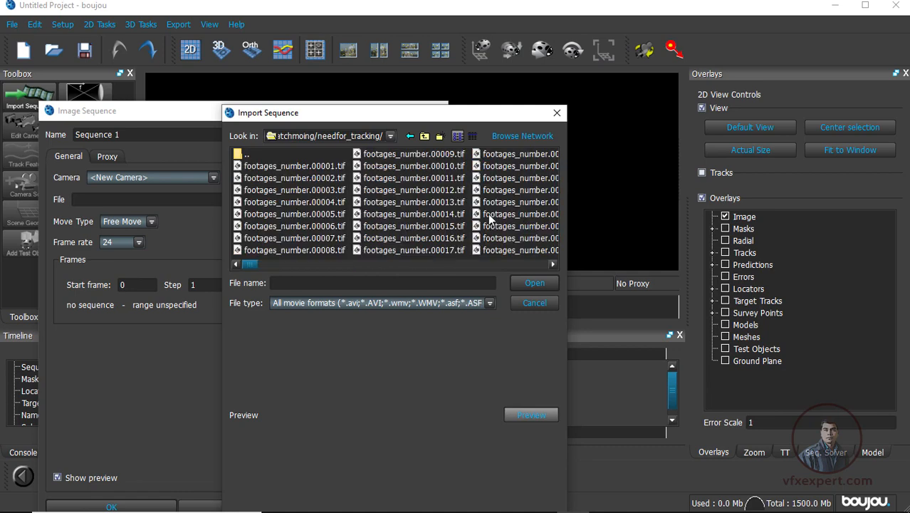
Step: Load the image sequence beginning with footages_number.00001.tif as the import source
{"action": "left_click", "coordinate": [321, 165]}
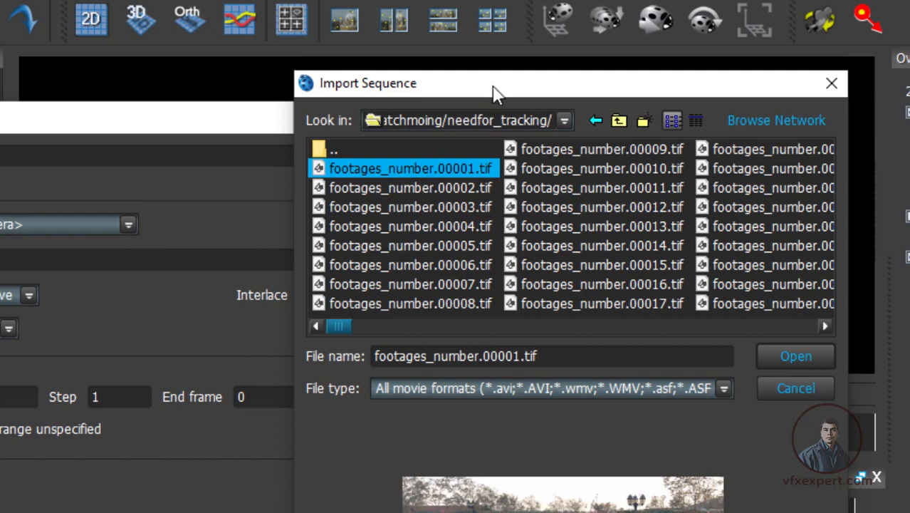
{"action": "left_click_drag", "start_coordinate": [497, 93], "coordinate": [516, 96]}
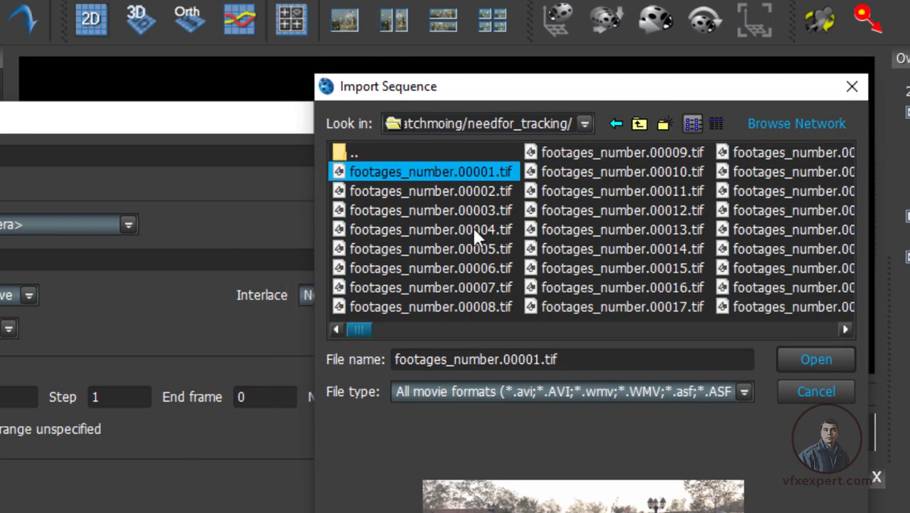
{"action": "left_click_drag", "start_coordinate": [525, 95], "coordinate": [504, 96]}
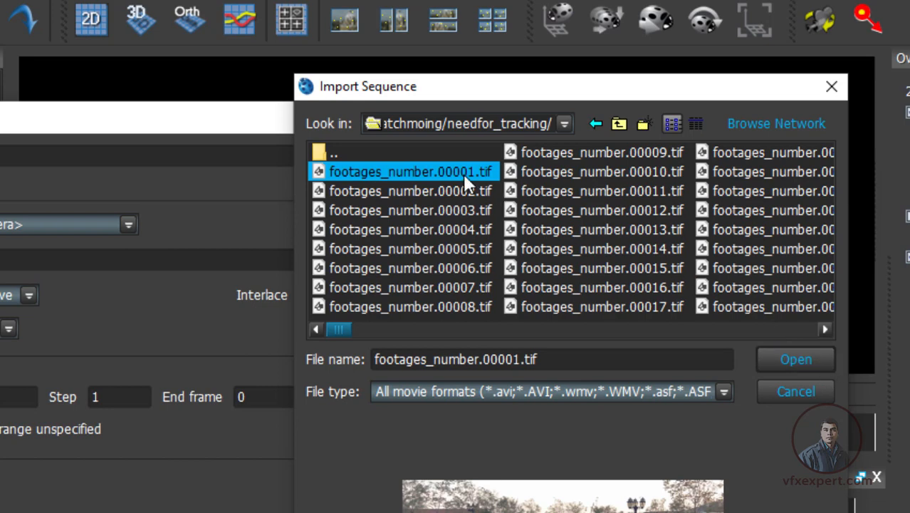
{"action": "left_click", "coordinate": [797, 360]}
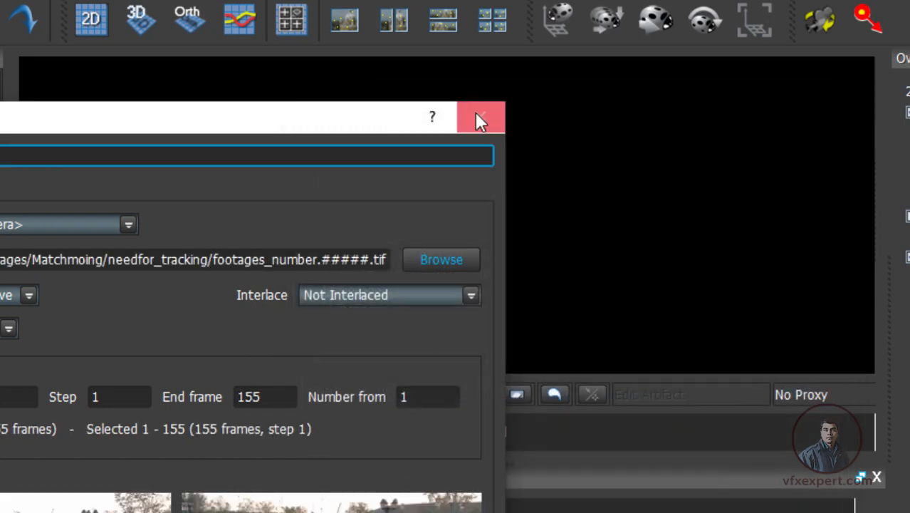
{"action": "left_click_drag", "start_coordinate": [358, 126], "coordinate": [663, 109]}
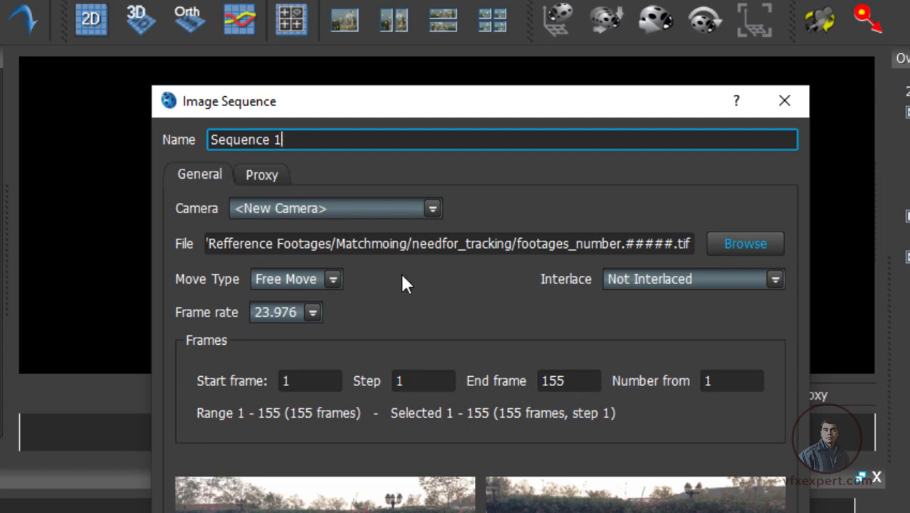
Step: Set the sequence's move type to Nodal Pan and its frame rate to 24
{"action": "left_click", "coordinate": [332, 279]}
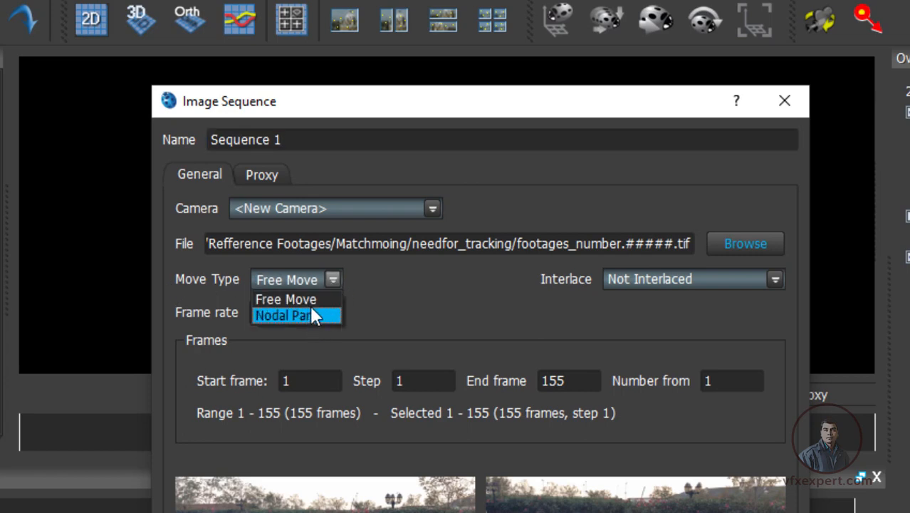
{"action": "left_click", "coordinate": [312, 300]}
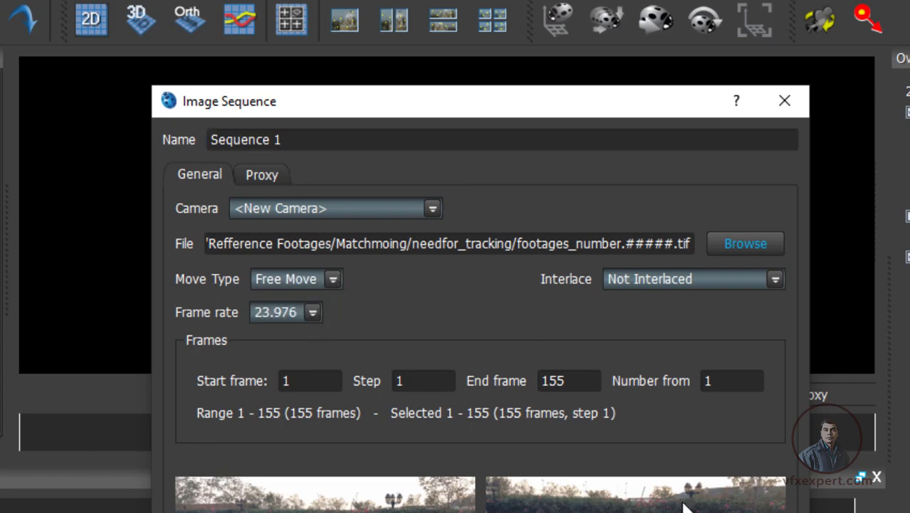
{"action": "left_click", "coordinate": [332, 280]}
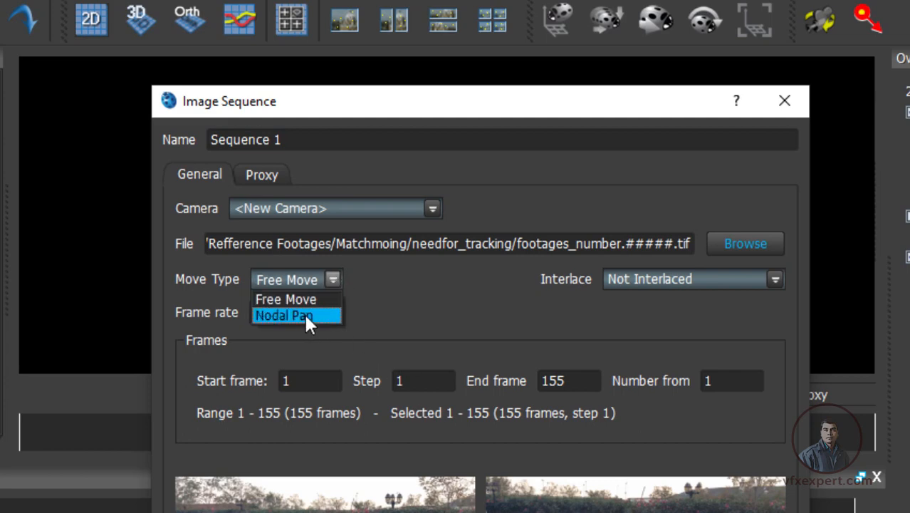
{"action": "left_click", "coordinate": [304, 315]}
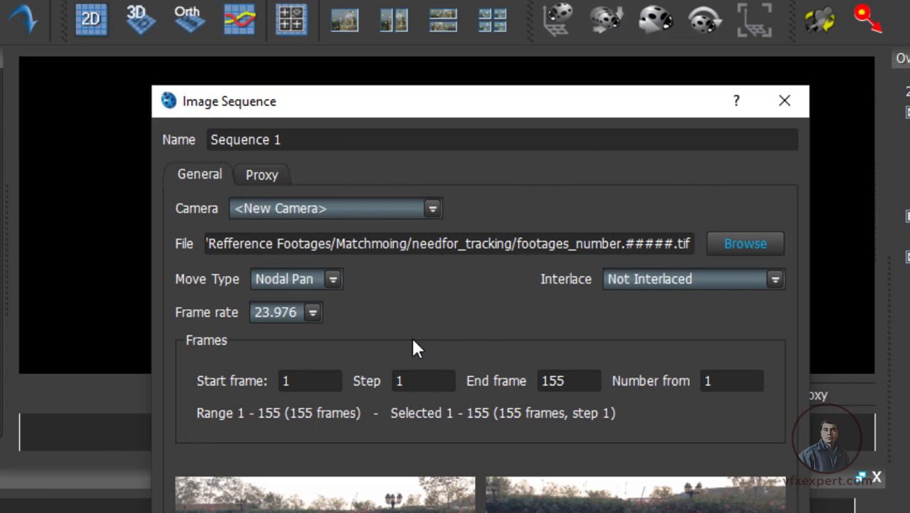
{"action": "left_click", "coordinate": [314, 312]}
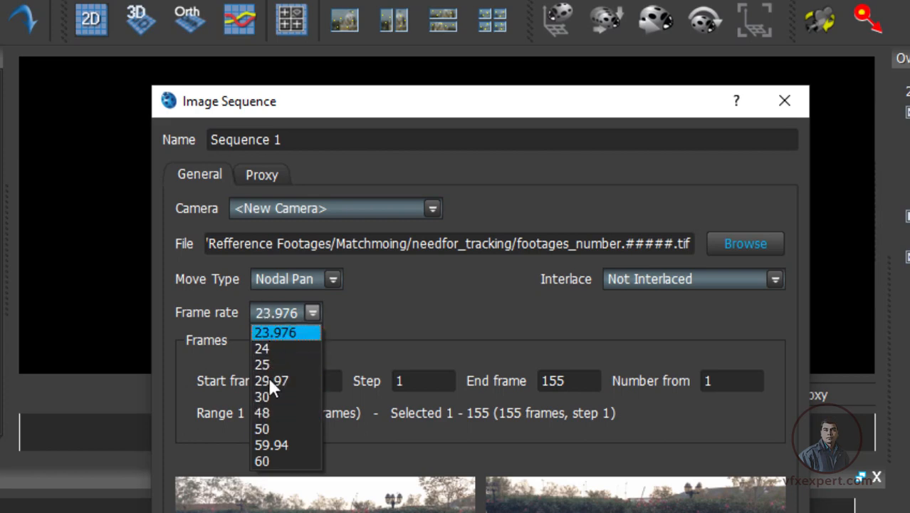
{"action": "left_click", "coordinate": [282, 332]}
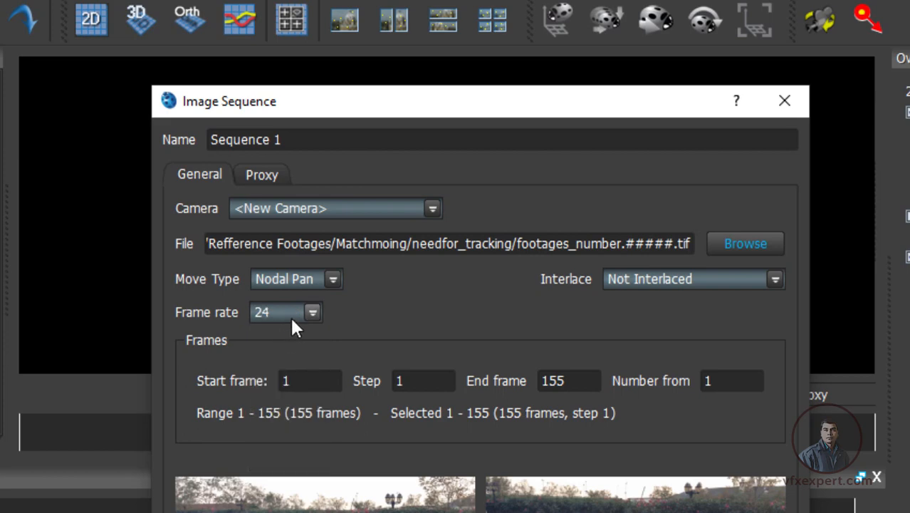
{"action": "left_click_drag", "start_coordinate": [534, 106], "coordinate": [545, 84]}
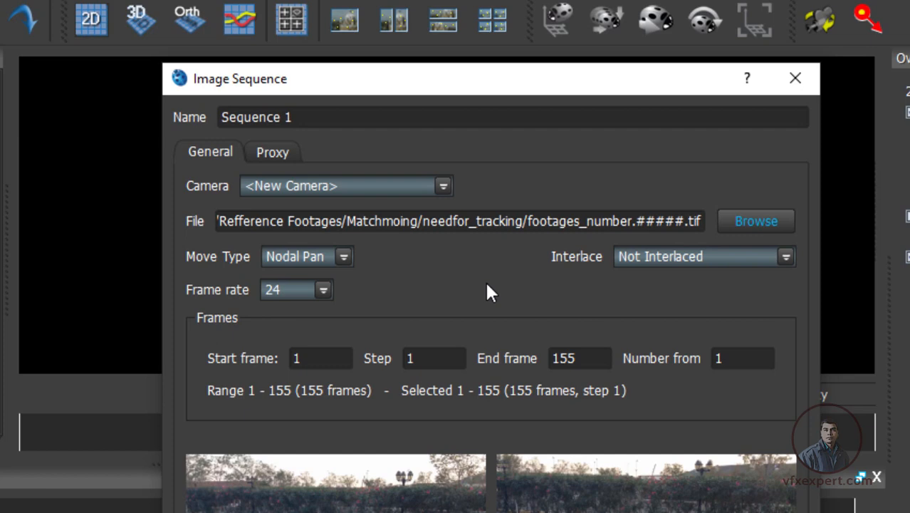
Step: Keep the sequence's frame numbering starting from 1 and confirm the import
{"action": "double_click", "coordinate": [747, 362]}
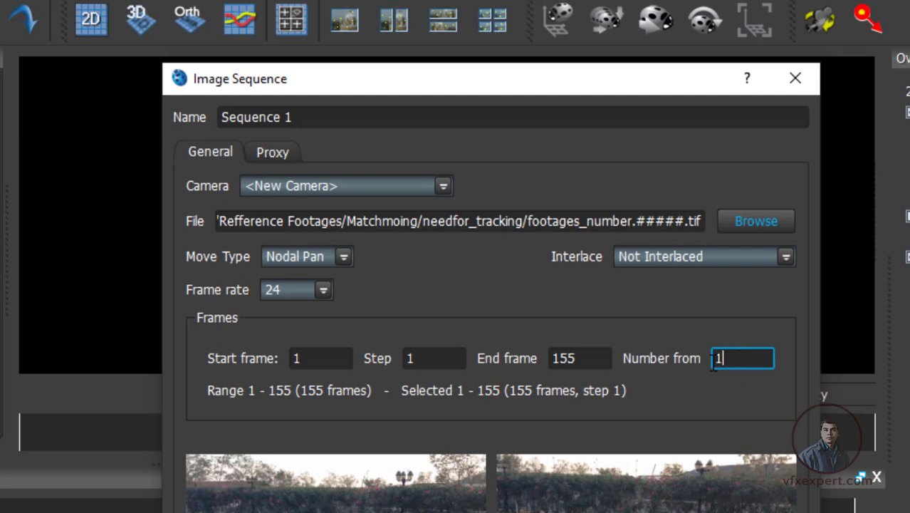
{"action": "left_click", "coordinate": [730, 360]}
{"action": "double_click", "coordinate": [741, 360]}
{"action": "left_click", "coordinate": [740, 358]}
{"action": "left_click_drag", "start_coordinate": [740, 363], "coordinate": [712, 363]}
{"action": "left_click", "coordinate": [723, 360]}
{"action": "left_click_drag", "start_coordinate": [639, 93], "coordinate": [640, 77]}
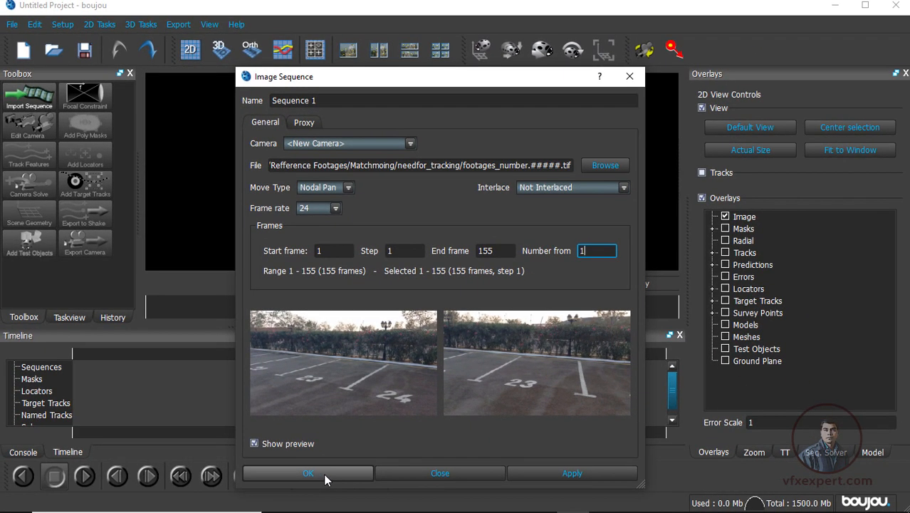
{"action": "left_click", "coordinate": [324, 478]}
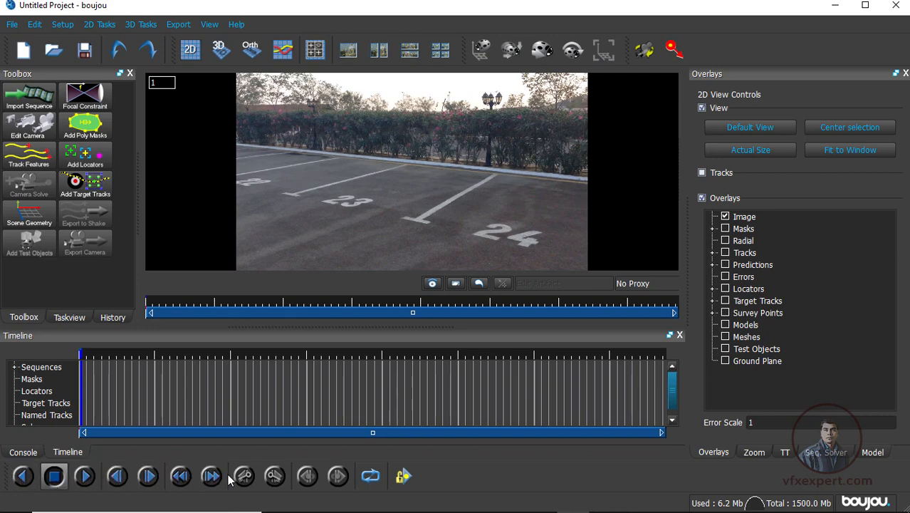
Step: Play the imported footage, stop playback and scrub through its frames to review the camera move
{"action": "left_click", "coordinate": [87, 483]}
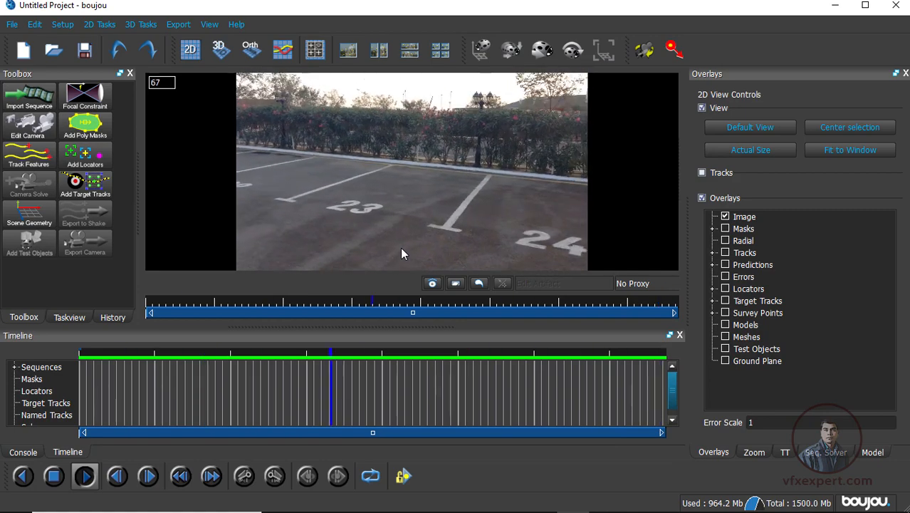
{"action": "left_click", "coordinate": [56, 474]}
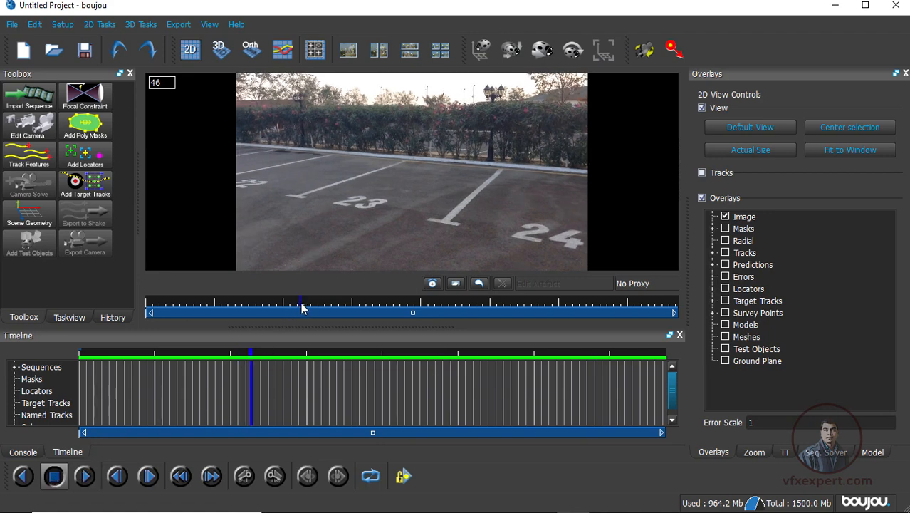
{"action": "left_click_drag", "start_coordinate": [301, 307], "coordinate": [348, 300]}
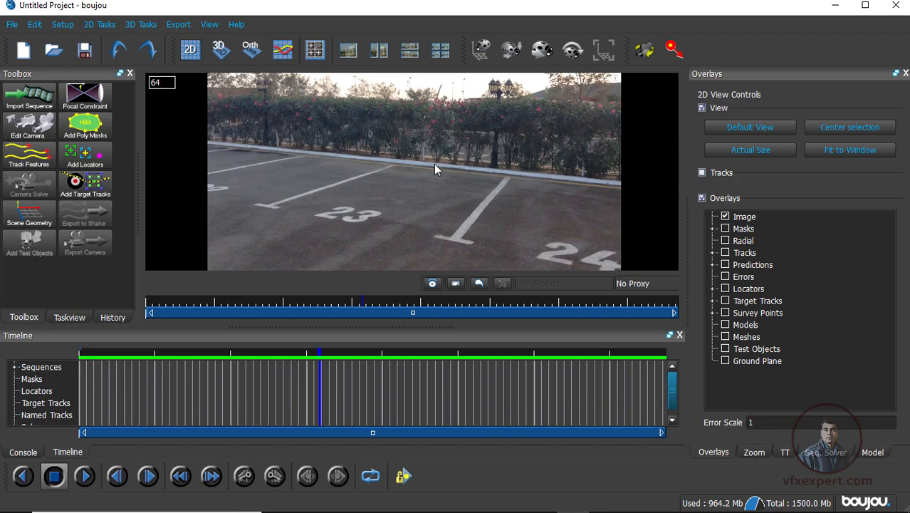
Step: Examine the footage by zooming and panning, fit the image back to the window and scrub the timeline
{"action": "right_click_drag", "start_coordinate": [410, 155], "coordinate": [485, 175]}
{"action": "middle_click_drag", "start_coordinate": [396, 163], "coordinate": [490, 154]}
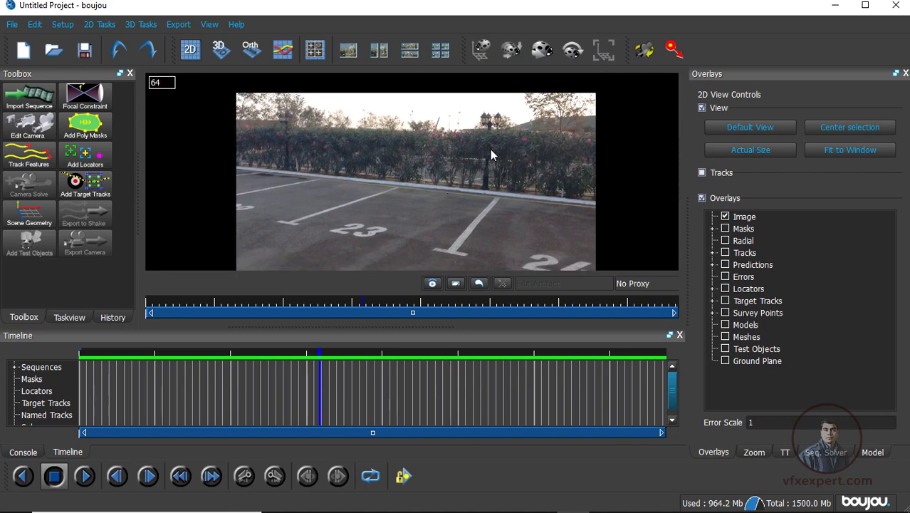
{"action": "middle_click_drag", "start_coordinate": [443, 189], "coordinate": [449, 236]}
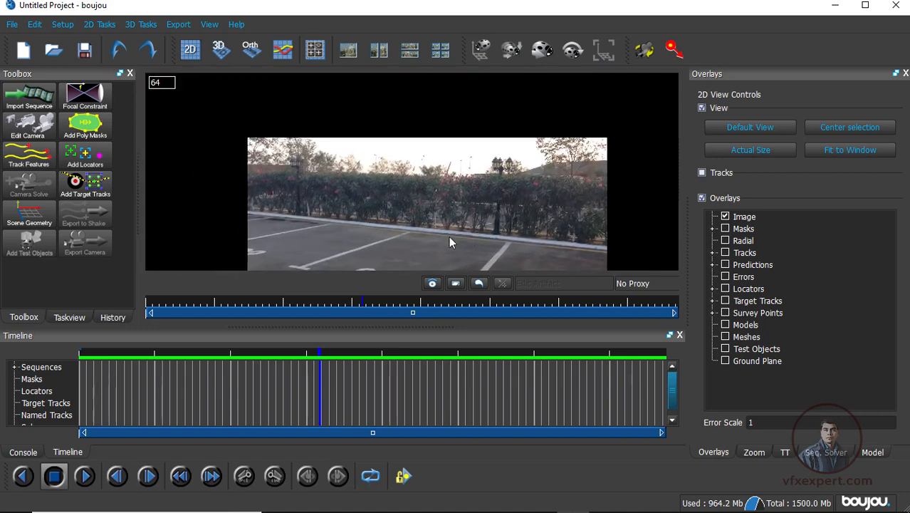
{"action": "middle_click_drag", "start_coordinate": [451, 195], "coordinate": [400, 183]}
{"action": "right_click_drag", "start_coordinate": [356, 159], "coordinate": [416, 199]}
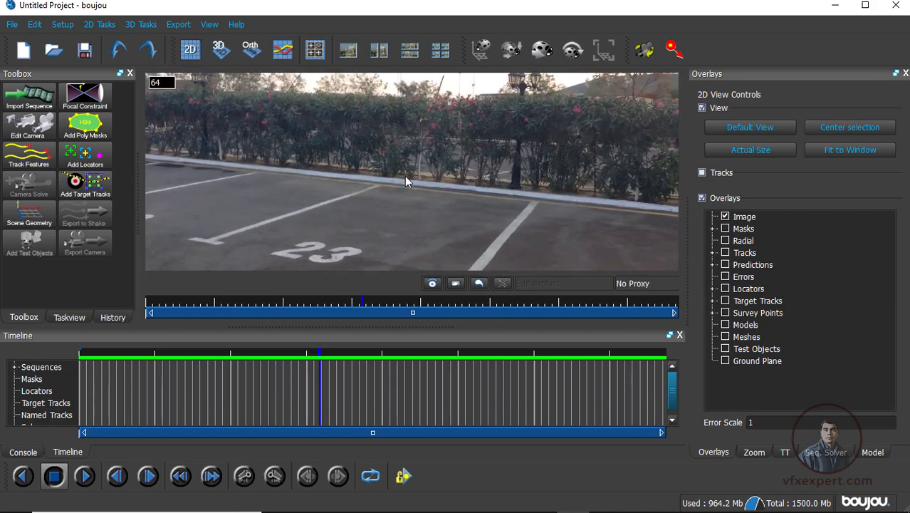
{"action": "mouse_move", "coordinate": [441, 205]}
{"action": "middle_mouse_down"}
{"action": "mouse_move", "coordinate": [468, 234]}
{"action": "mouse_move", "coordinate": [414, 187]}
{"action": "mouse_move", "coordinate": [430, 207]}
{"action": "mouse_move", "coordinate": [456, 199]}
{"action": "middle_mouse_up"}
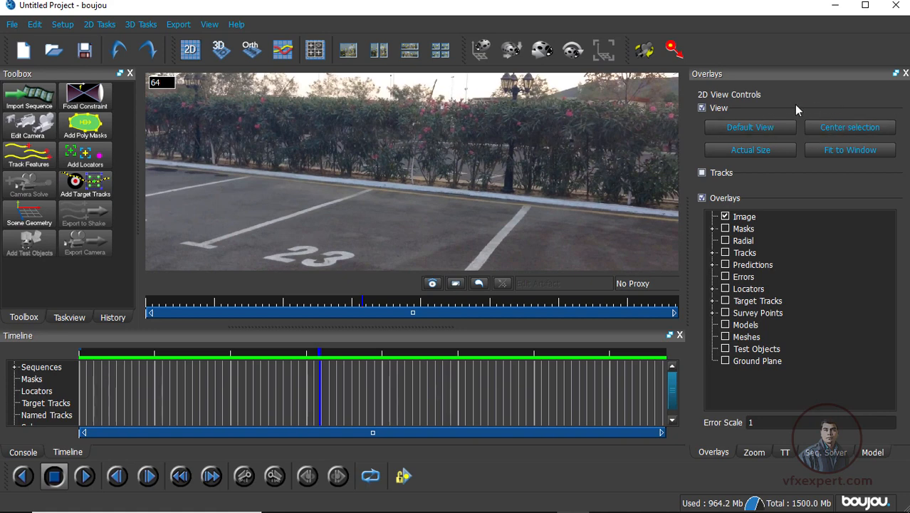
{"action": "left_click", "coordinate": [853, 147]}
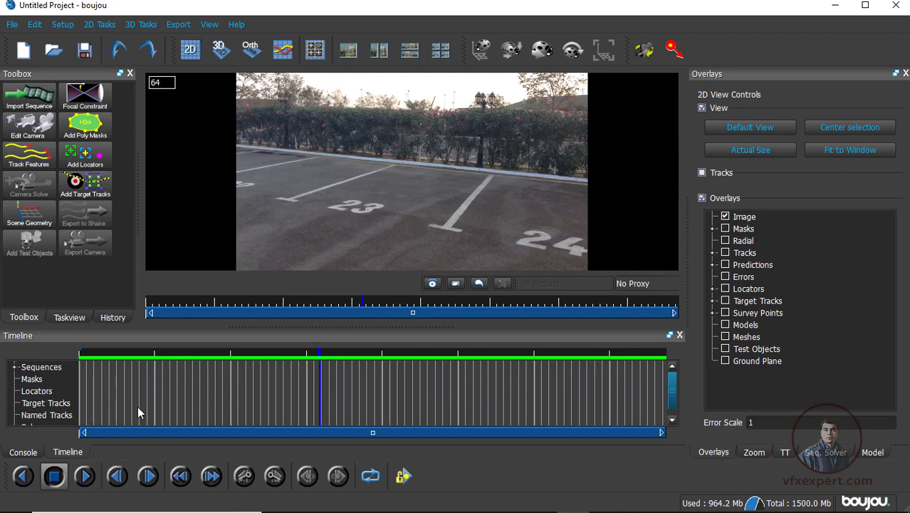
{"action": "left_click_drag", "start_coordinate": [320, 410], "coordinate": [109, 416]}
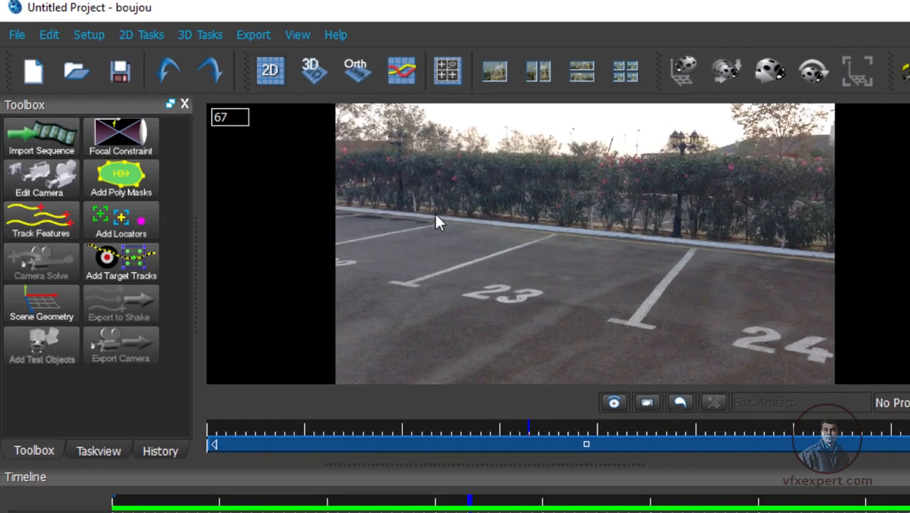
Step: Open the feature tracking properties for Sequence 1 and expand the advanced properties with the feature preview
{"action": "left_click", "coordinate": [37, 221]}
{"action": "left_click_drag", "start_coordinate": [162, 162], "coordinate": [416, 140]}
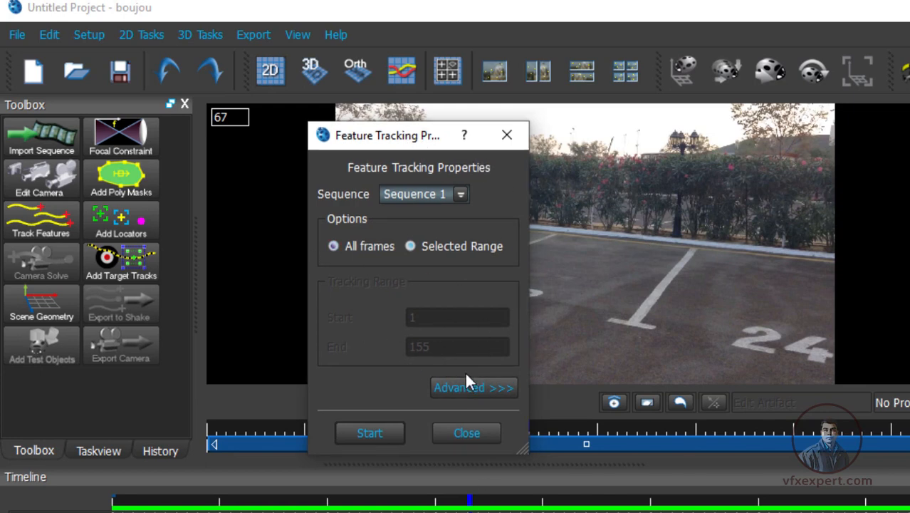
{"action": "left_click_drag", "start_coordinate": [397, 142], "coordinate": [378, 131]}
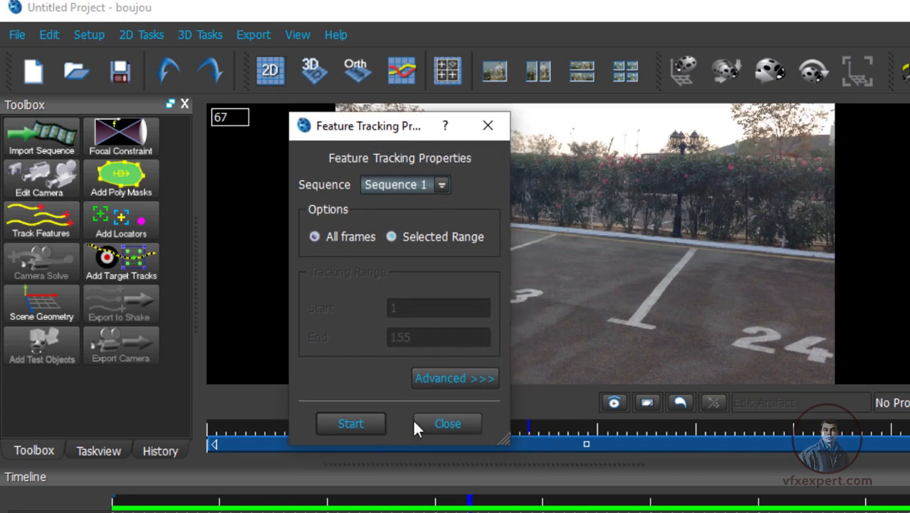
{"action": "left_click", "coordinate": [453, 378]}
{"action": "left_click_drag", "start_coordinate": [636, 130], "coordinate": [495, 137]}
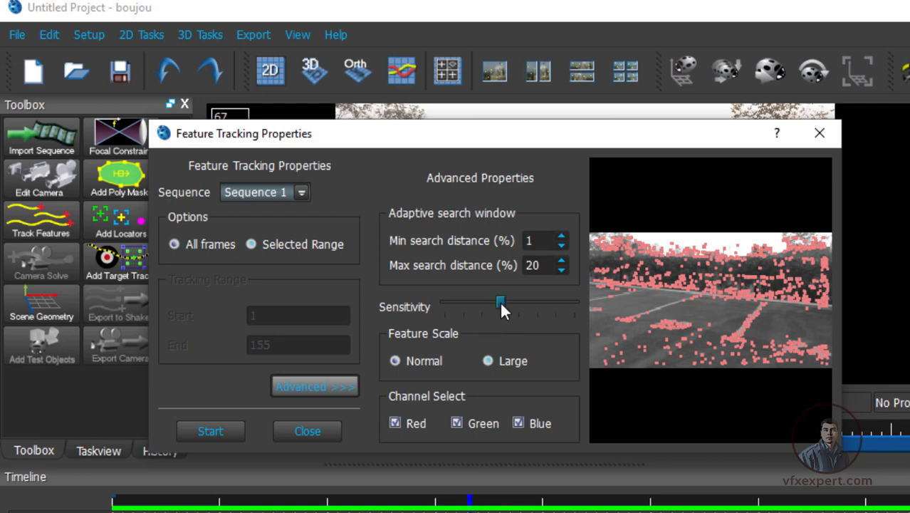
Step: Compare low and high sensitivity, settle just above mid-scale, track features over all frames and scrub through the resulting tracks
{"action": "left_click_drag", "start_coordinate": [500, 302], "coordinate": [531, 304]}
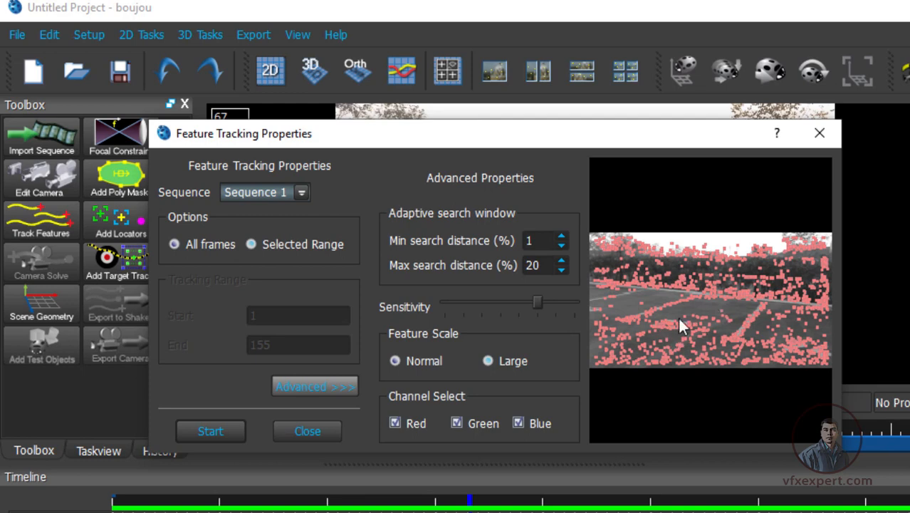
{"action": "left_click_drag", "start_coordinate": [516, 305], "coordinate": [447, 302]}
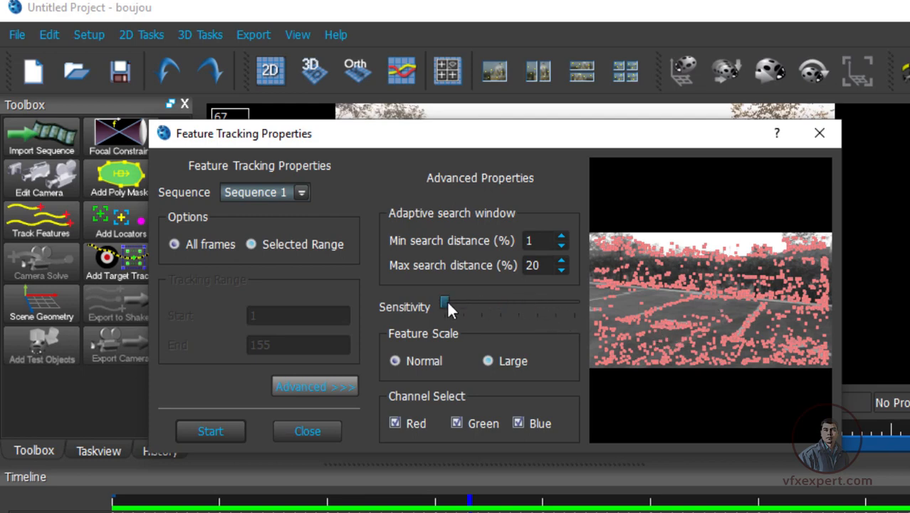
{"action": "left_click", "coordinate": [519, 304]}
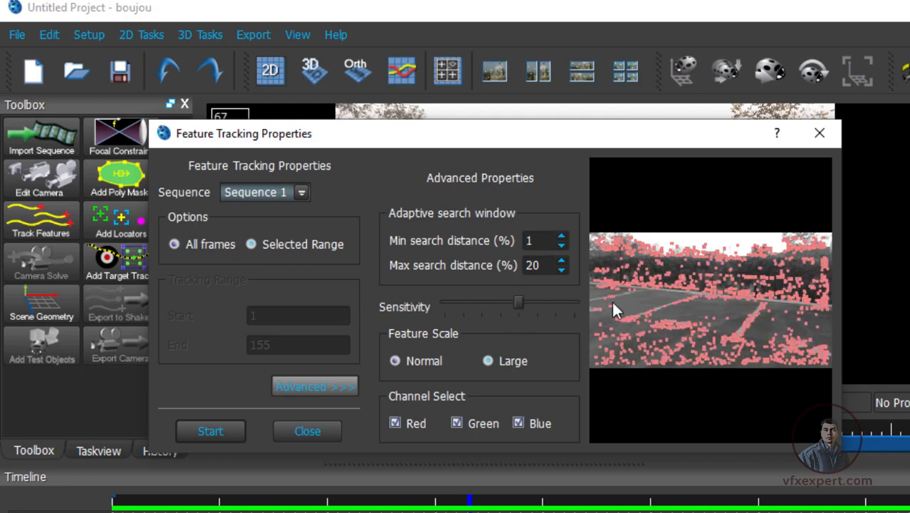
{"action": "left_click", "coordinate": [507, 302]}
{"action": "left_click_drag", "start_coordinate": [529, 136], "coordinate": [545, 122]}
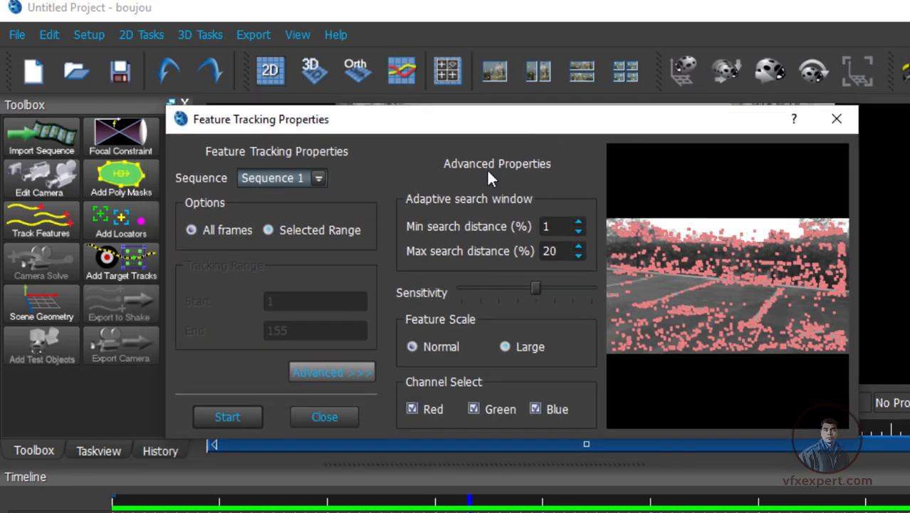
{"action": "left_click", "coordinate": [238, 418]}
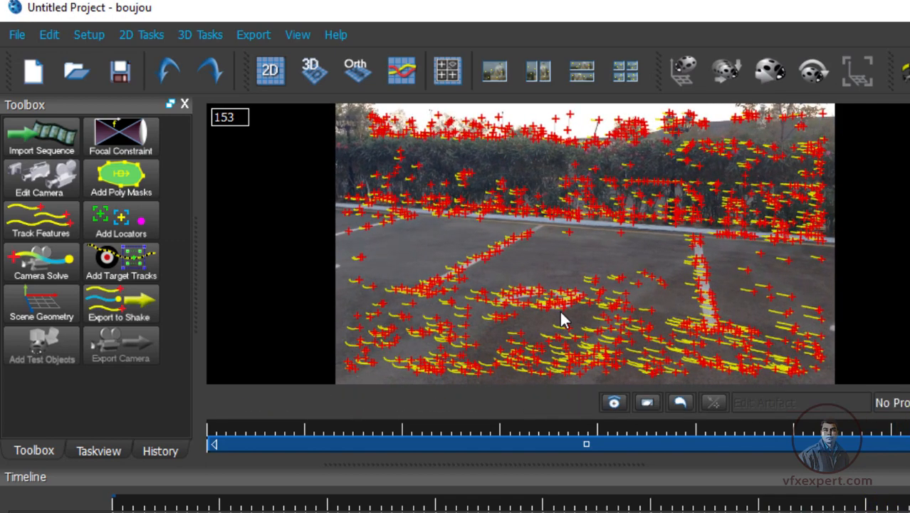
{"action": "left_click_drag", "start_coordinate": [271, 433], "coordinate": [457, 448]}
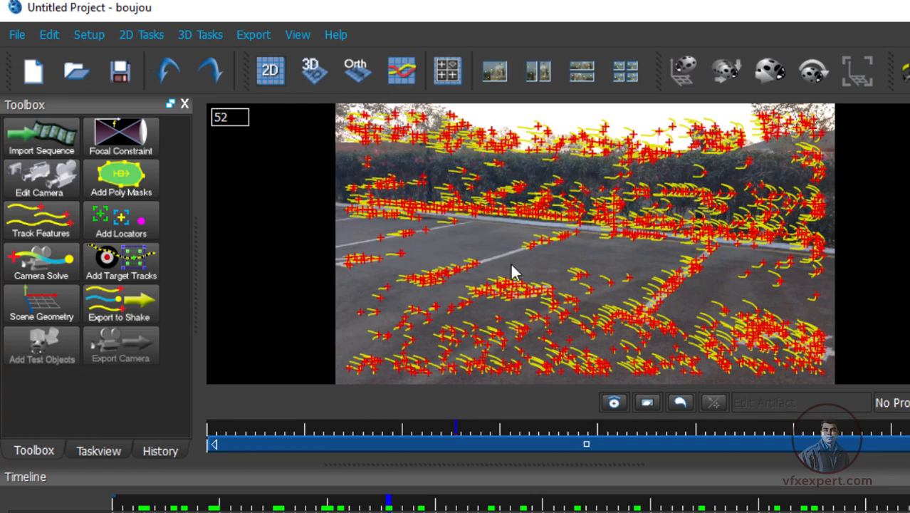
Step: Run the camera solve on Sequence 1 for all frames with Optimize camera path smoothness enabled
{"action": "left_click", "coordinate": [58, 263]}
{"action": "left_click_drag", "start_coordinate": [297, 167], "coordinate": [515, 119]}
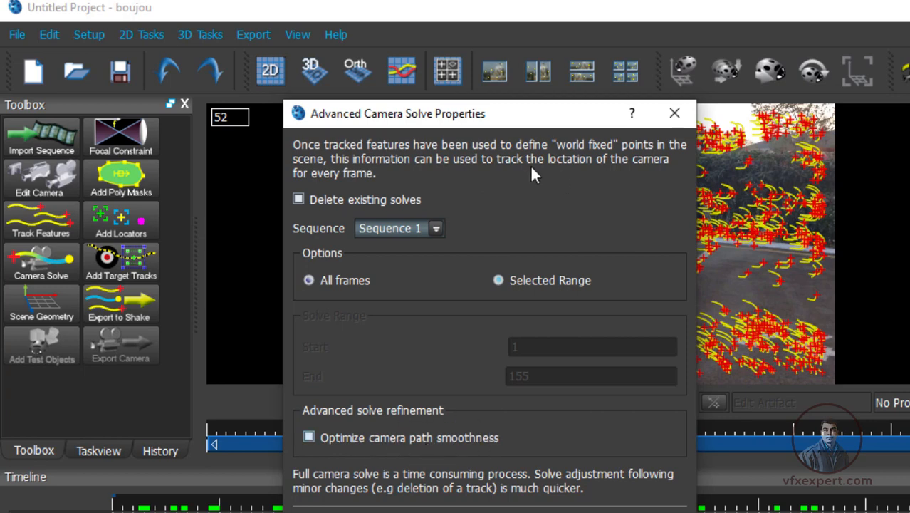
{"action": "left_click_drag", "start_coordinate": [540, 119], "coordinate": [443, 130]}
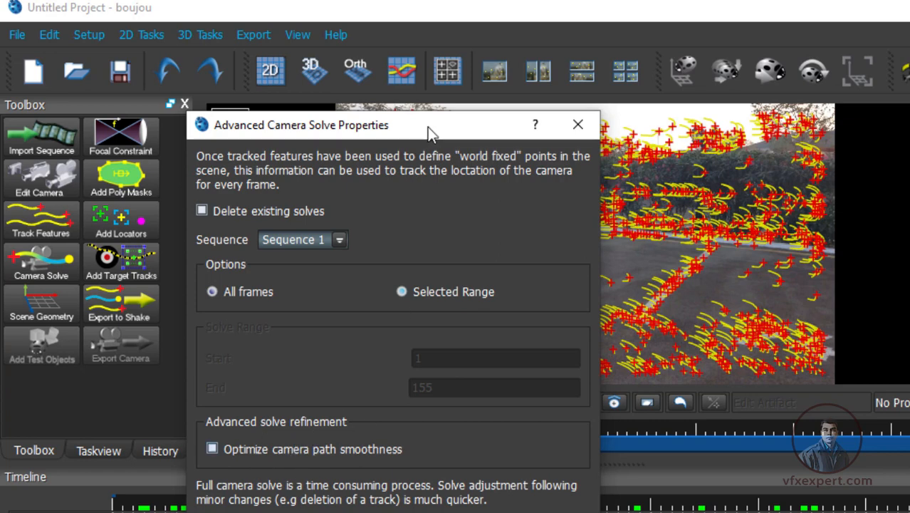
{"action": "left_click_drag", "start_coordinate": [427, 126], "coordinate": [490, 123]}
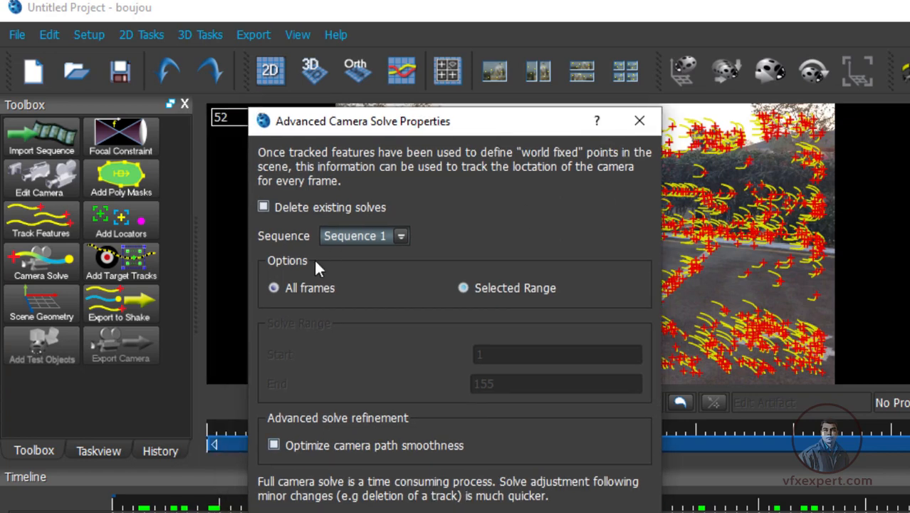
{"action": "left_click_drag", "start_coordinate": [440, 132], "coordinate": [457, 133]}
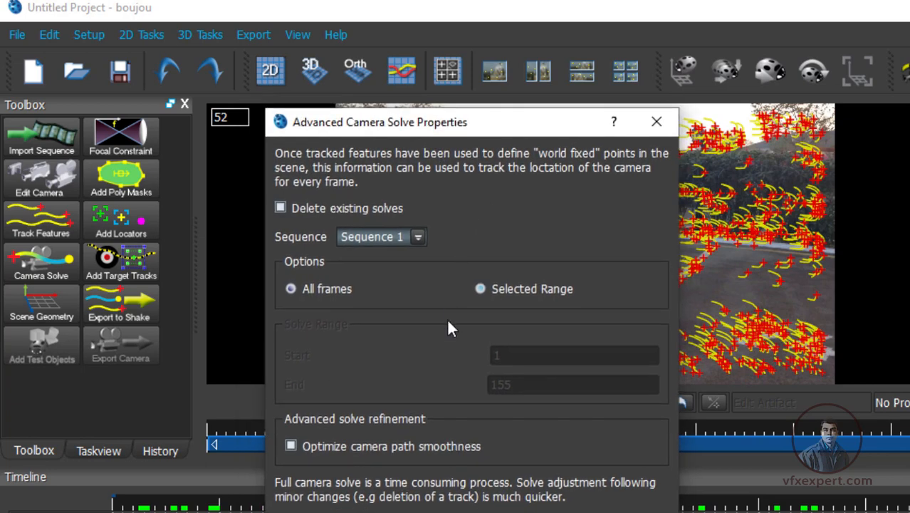
{"action": "left_click", "coordinate": [291, 446]}
{"action": "key", "text": "Return"}
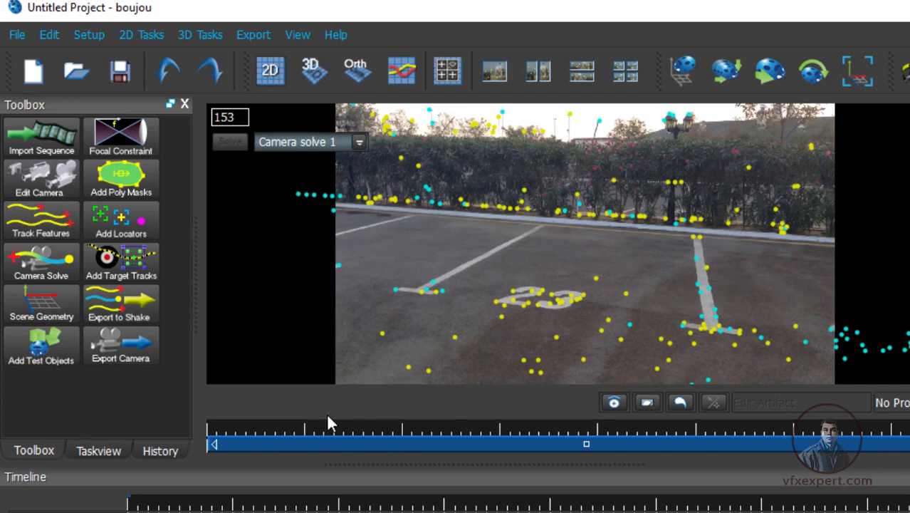
Step: Scrub through the solved sequence to check how the prediction points follow the parking-lot footage
{"action": "left_click_drag", "start_coordinate": [347, 441], "coordinate": [821, 438]}
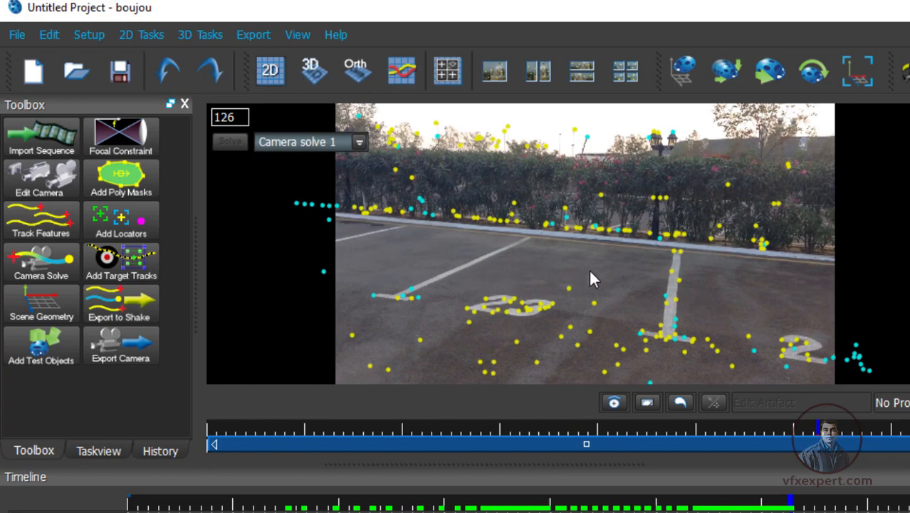
{"action": "left_click_drag", "start_coordinate": [673, 433], "coordinate": [807, 434]}
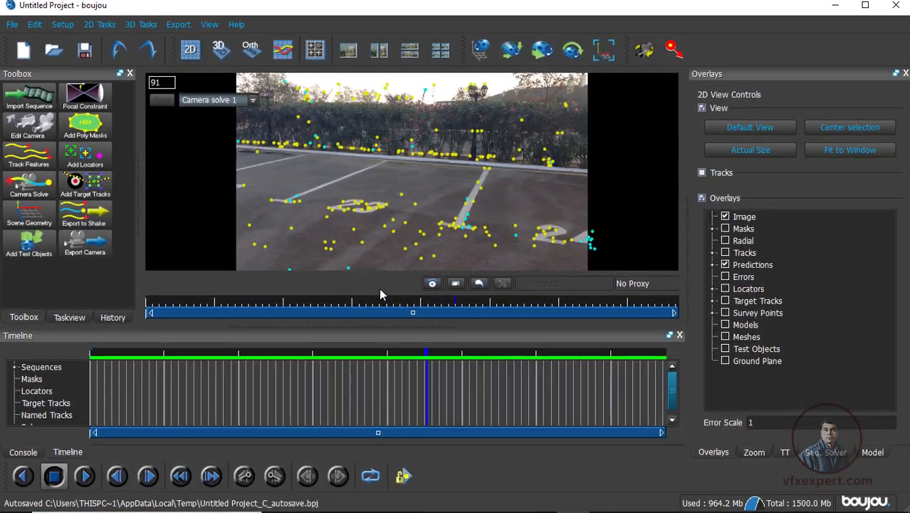
{"action": "left_click_drag", "start_coordinate": [394, 303], "coordinate": [441, 298]}
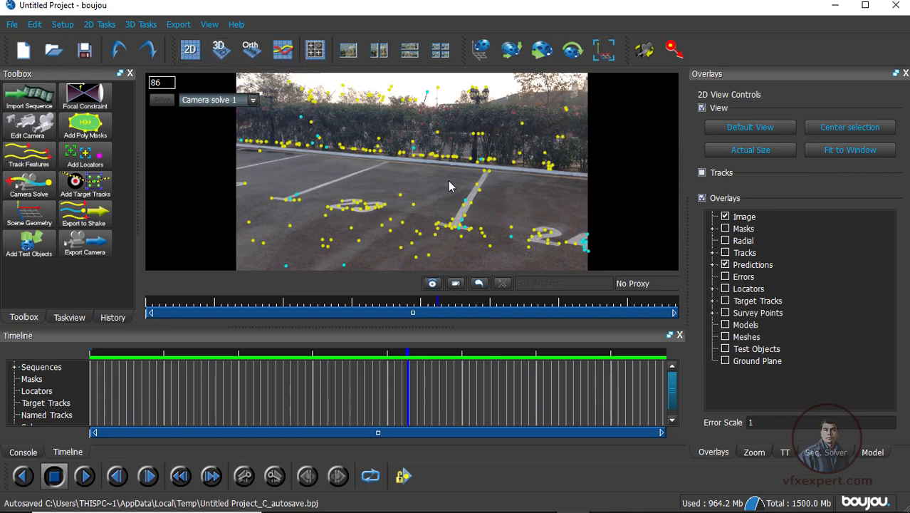
Step: Inspect the solved point cloud and camera path in 3D from several angles, and return to the 2D view
{"action": "left_click", "coordinate": [220, 50]}
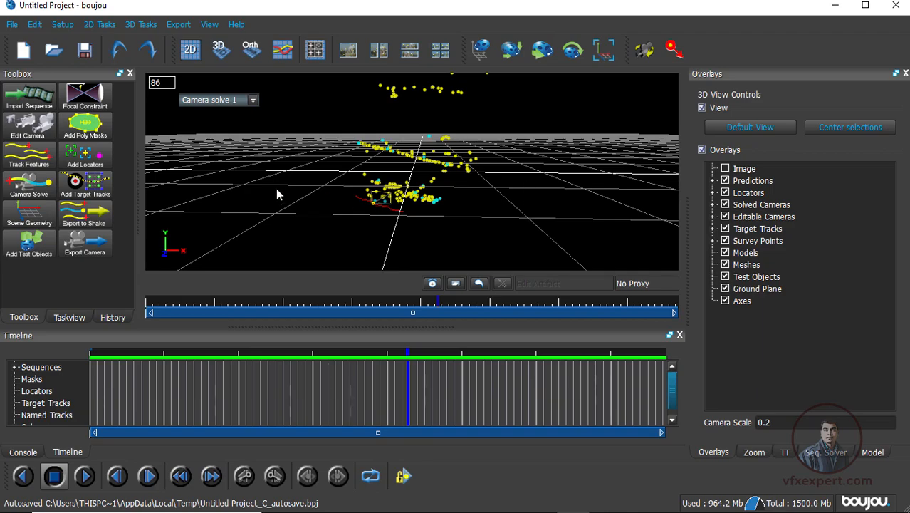
{"action": "left_click_drag", "start_coordinate": [277, 189], "coordinate": [429, 188]}
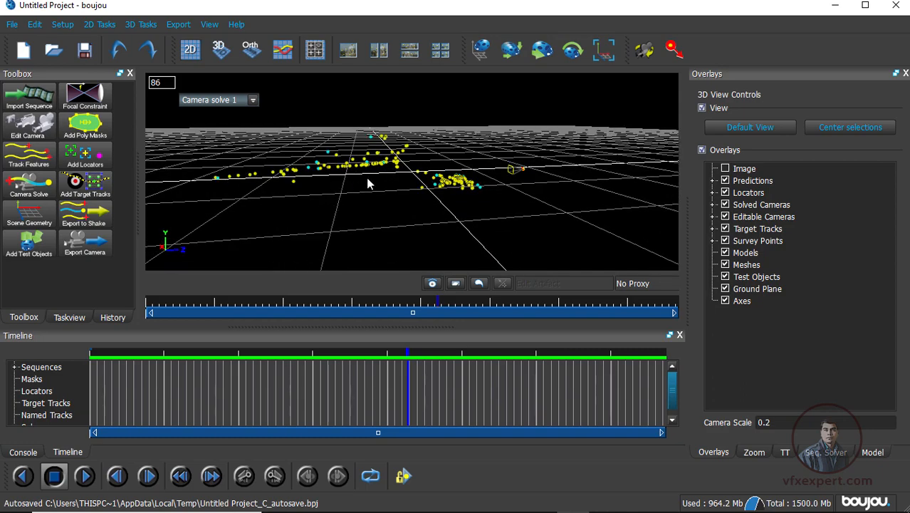
{"action": "left_click_drag", "start_coordinate": [398, 218], "coordinate": [359, 194]}
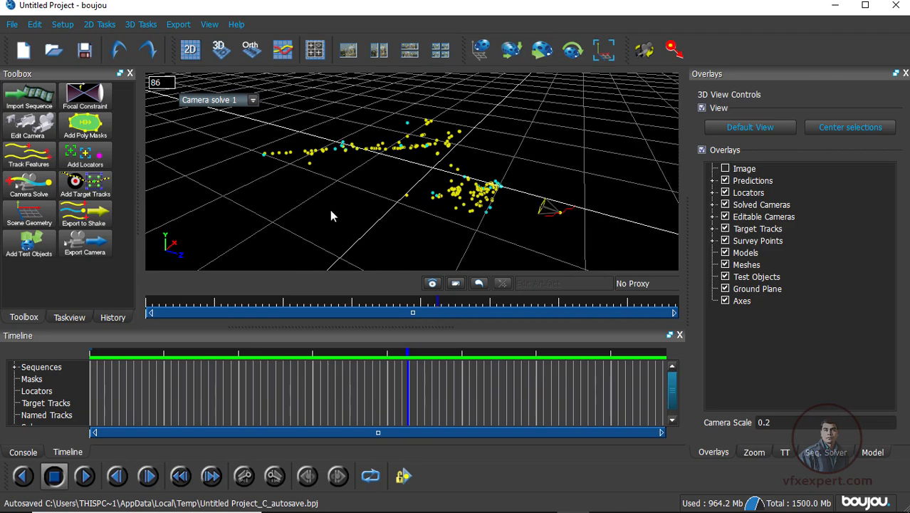
{"action": "left_click_drag", "start_coordinate": [369, 217], "coordinate": [465, 211]}
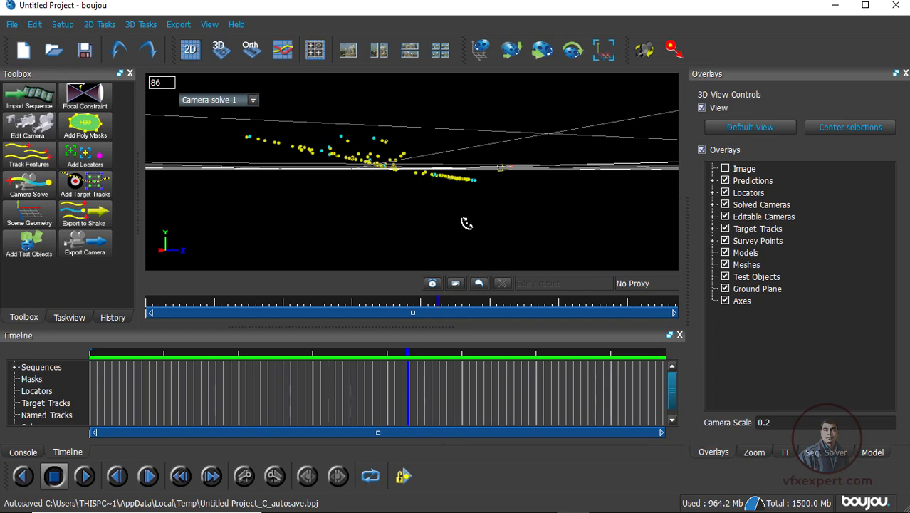
{"action": "mouse_move", "coordinate": [467, 223]}
{"action": "left_mouse_down"}
{"action": "mouse_move", "coordinate": [462, 241]}
{"action": "mouse_move", "coordinate": [463, 229]}
{"action": "left_mouse_up"}
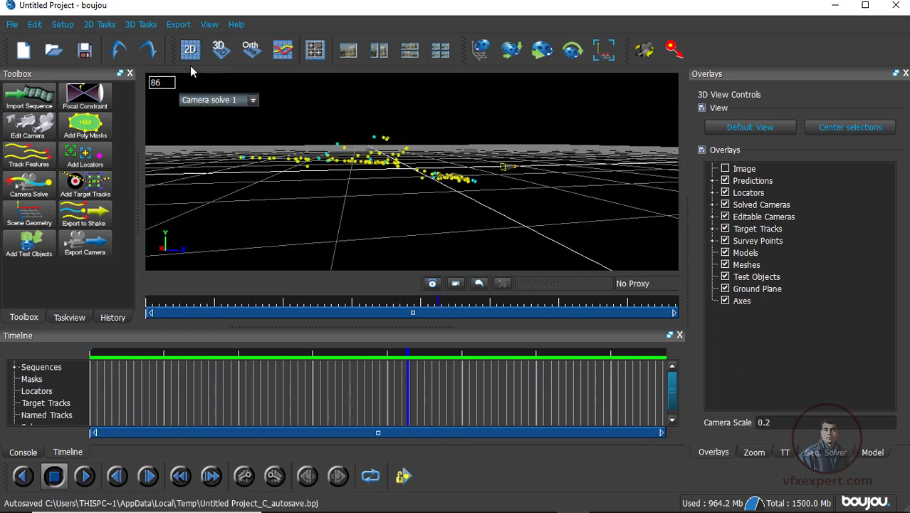
{"action": "left_click", "coordinate": [189, 51]}
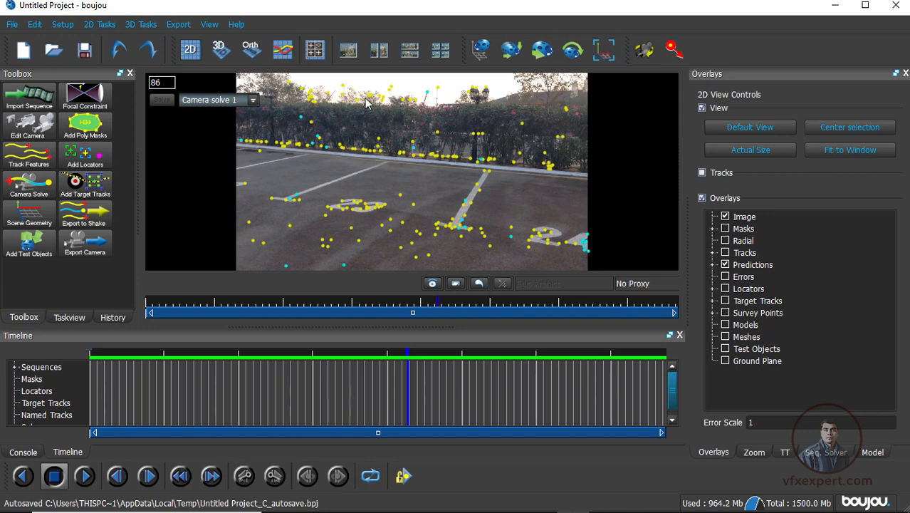
Step: Split the viewer into two side-by-side views, with the 2D footage in one and the 3D scene in the other
{"action": "left_click", "coordinate": [382, 58]}
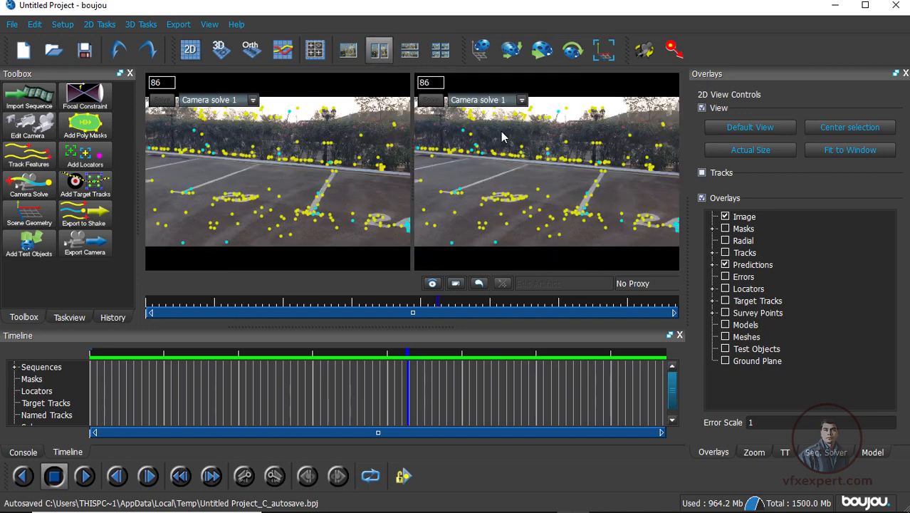
{"action": "left_click", "coordinate": [219, 49]}
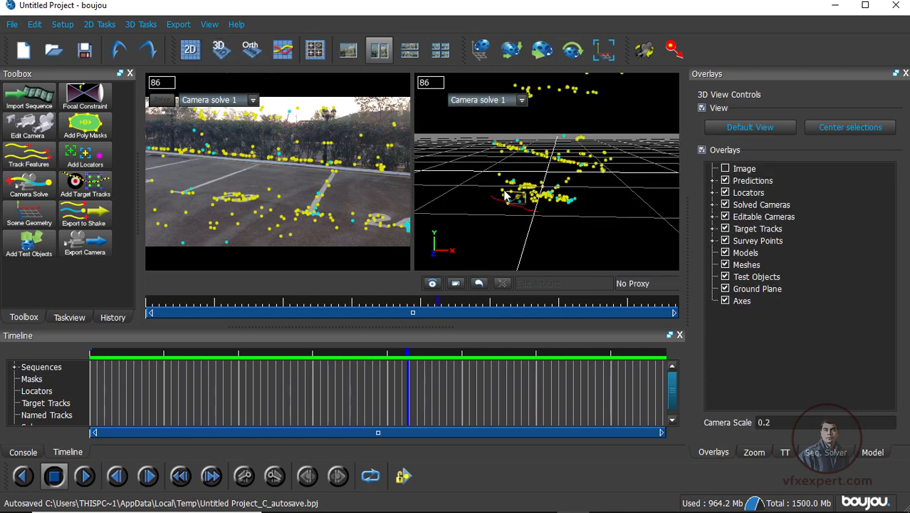
{"action": "left_click_drag", "start_coordinate": [499, 219], "coordinate": [525, 206]}
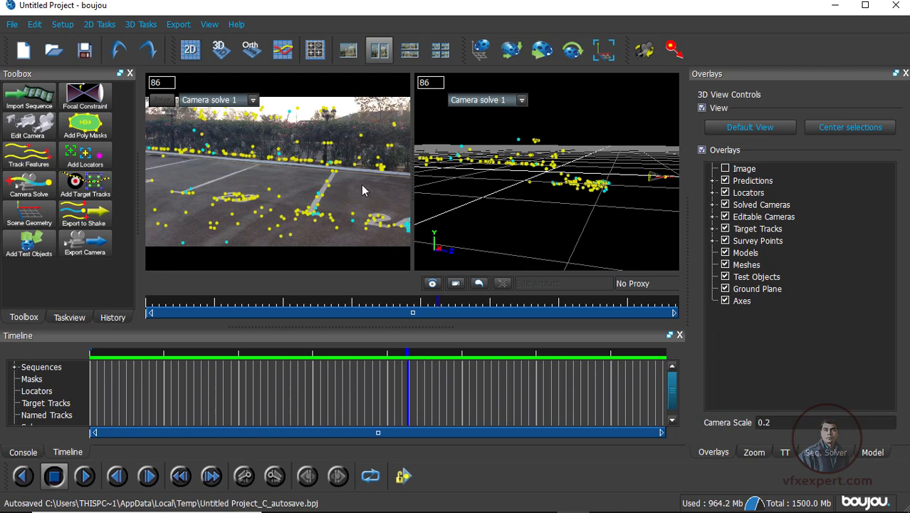
{"action": "left_click", "coordinate": [361, 184]}
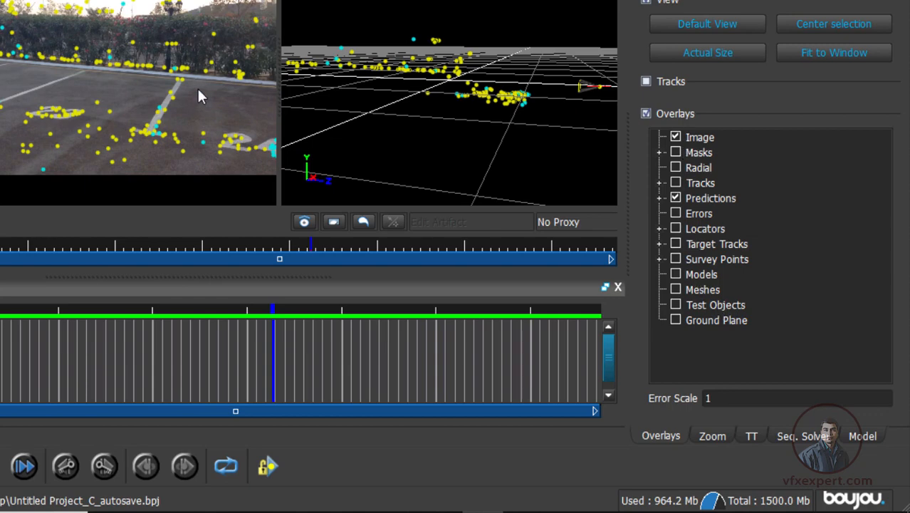
Step: Show the Ground Plane overlay on the 2D footage and compare it with the solved points in both views at frame 32
{"action": "left_click", "coordinate": [676, 199]}
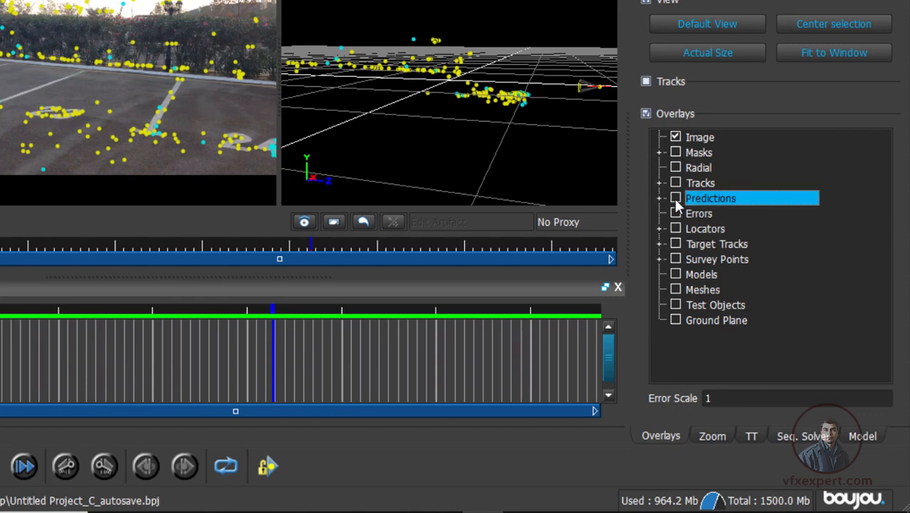
{"action": "left_click", "coordinate": [676, 198]}
{"action": "right_click", "coordinate": [114, 80]}
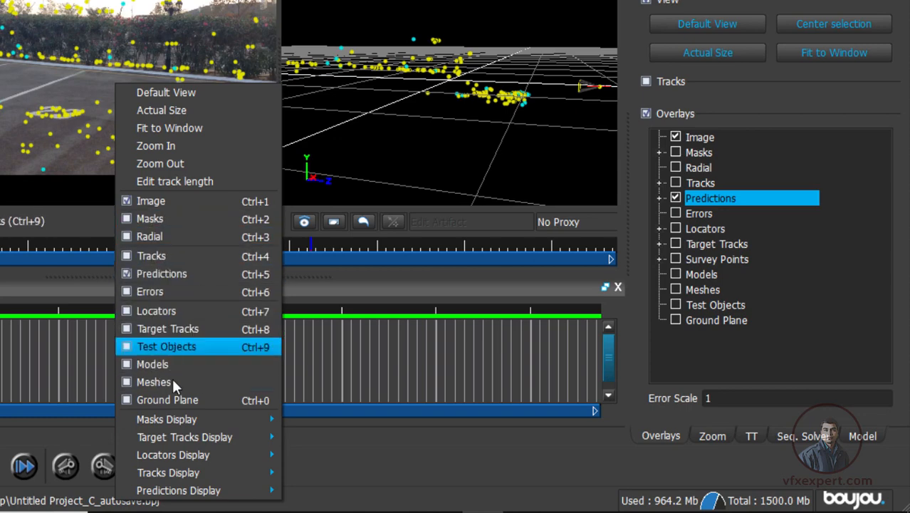
{"action": "left_click", "coordinate": [156, 399]}
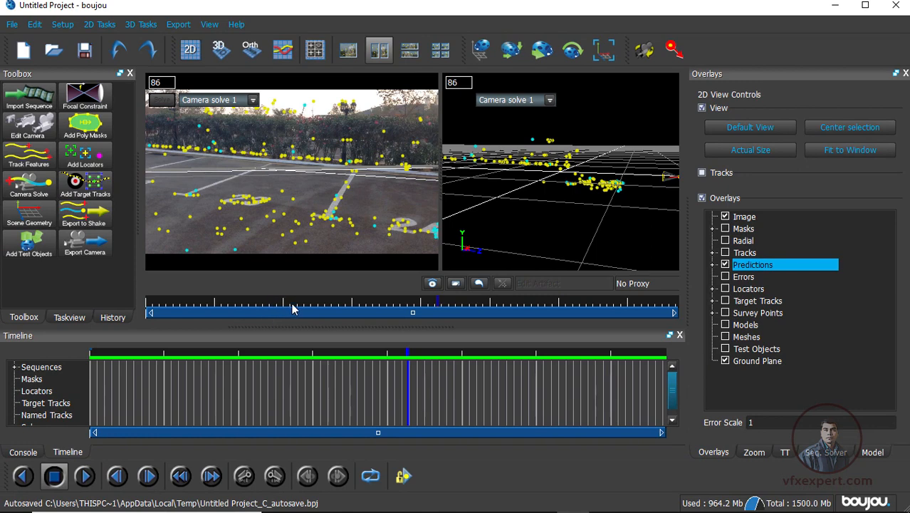
{"action": "left_click_drag", "start_coordinate": [295, 307], "coordinate": [254, 302]}
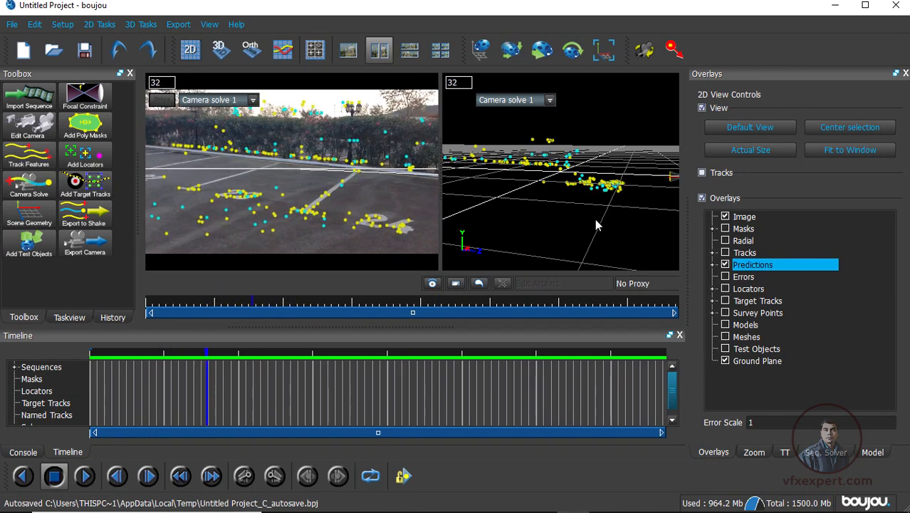
{"action": "mouse_move", "coordinate": [574, 239]}
{"action": "left_mouse_down"}
{"action": "mouse_move", "coordinate": [586, 221]}
{"action": "mouse_move", "coordinate": [581, 228]}
{"action": "mouse_move", "coordinate": [575, 218]}
{"action": "mouse_move", "coordinate": [577, 226]}
{"action": "left_mouse_up"}
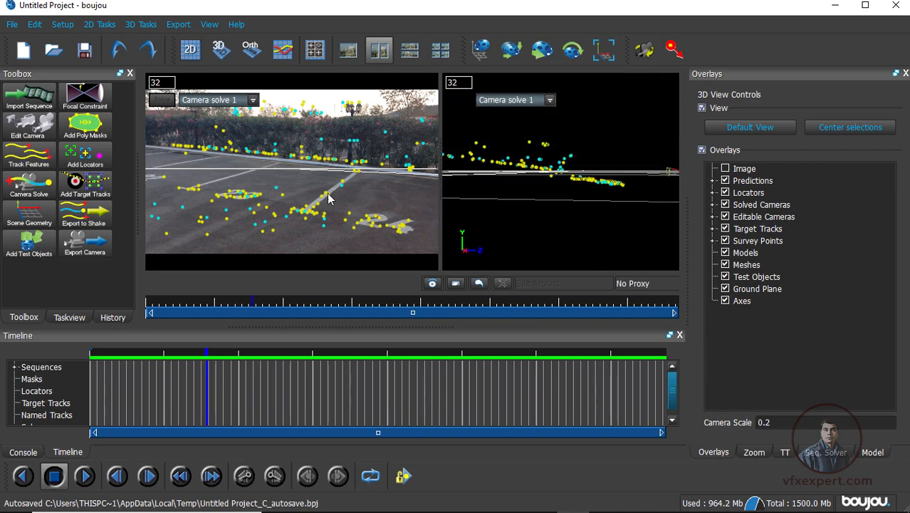
Step: Try to box-select the prediction points around the painted 23 on the pavement in the 2D view
{"action": "left_click", "coordinate": [301, 184]}
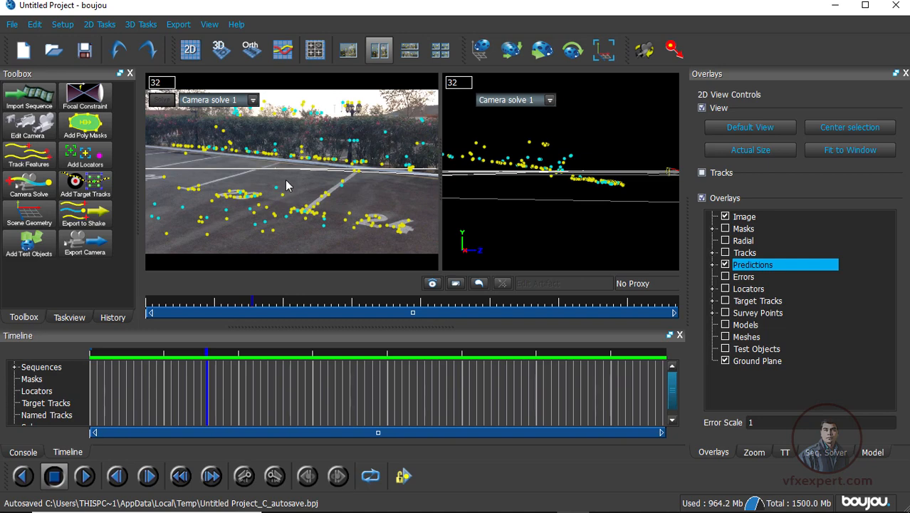
{"action": "left_click_drag", "start_coordinate": [290, 177], "coordinate": [223, 210]}
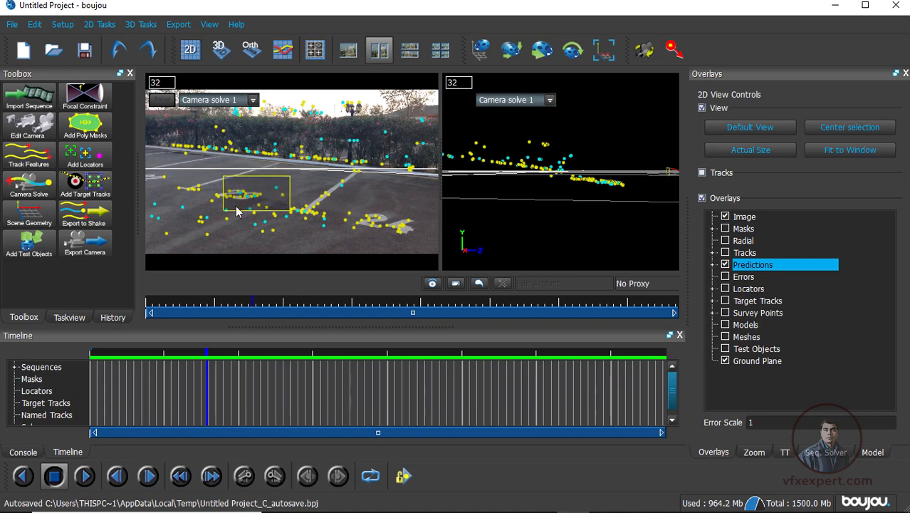
{"action": "left_click", "coordinate": [279, 187]}
{"action": "left_click_drag", "start_coordinate": [301, 177], "coordinate": [223, 207]}
{"action": "left_click", "coordinate": [305, 184]}
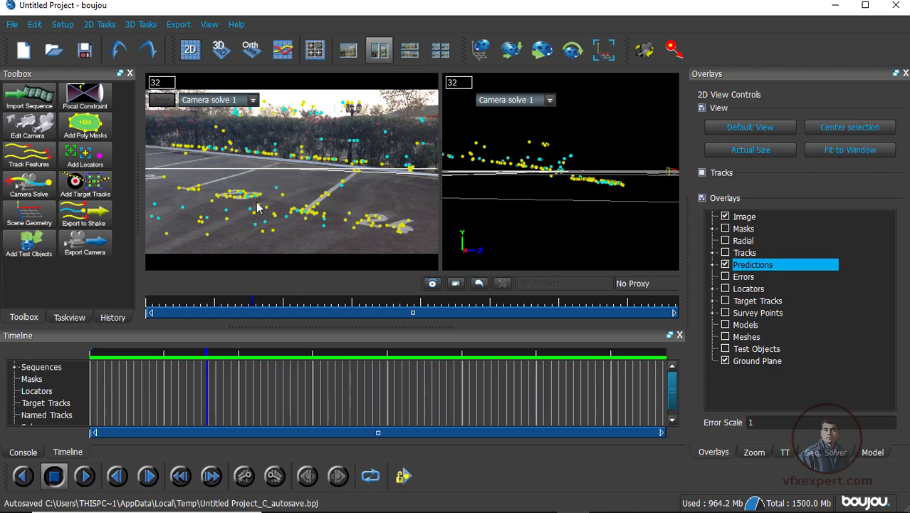
Step: Box-select the prediction points around the painted 23 on the pavement in the 2D view
{"action": "left_click_drag", "start_coordinate": [297, 176], "coordinate": [212, 209]}
{"action": "left_click", "coordinate": [292, 182]}
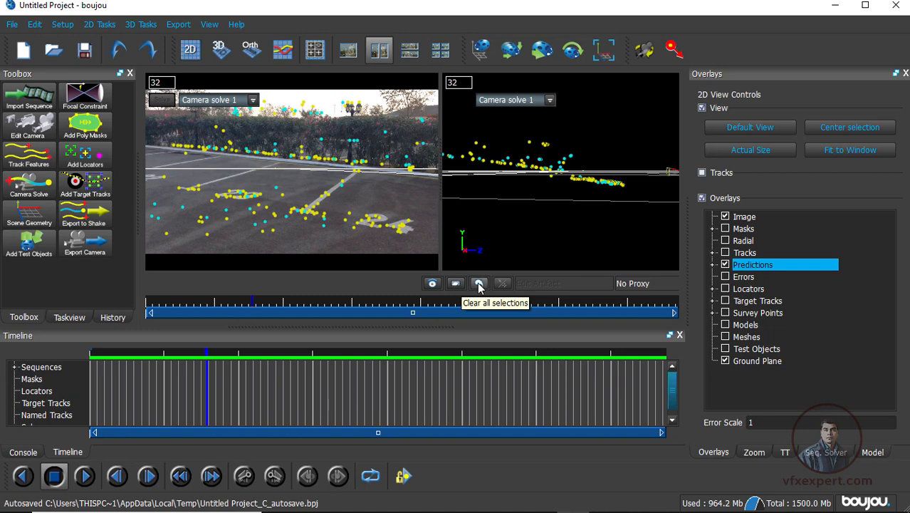
{"action": "left_click_drag", "start_coordinate": [232, 204], "coordinate": [211, 208]}
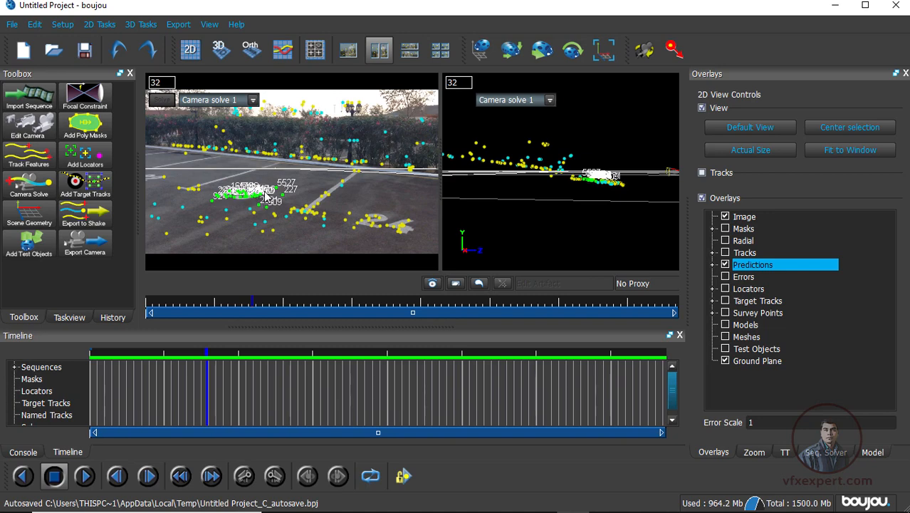
Step: Add an Origin coordinate frame hint to the scene geometry, keeping the 2D and 3D views uncovered
{"action": "left_click", "coordinate": [42, 219]}
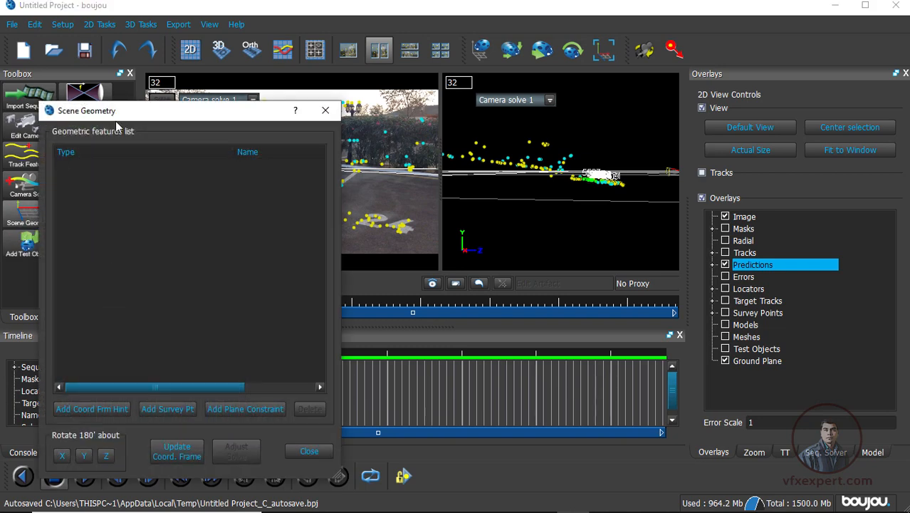
{"action": "left_click_drag", "start_coordinate": [172, 114], "coordinate": [709, 77]}
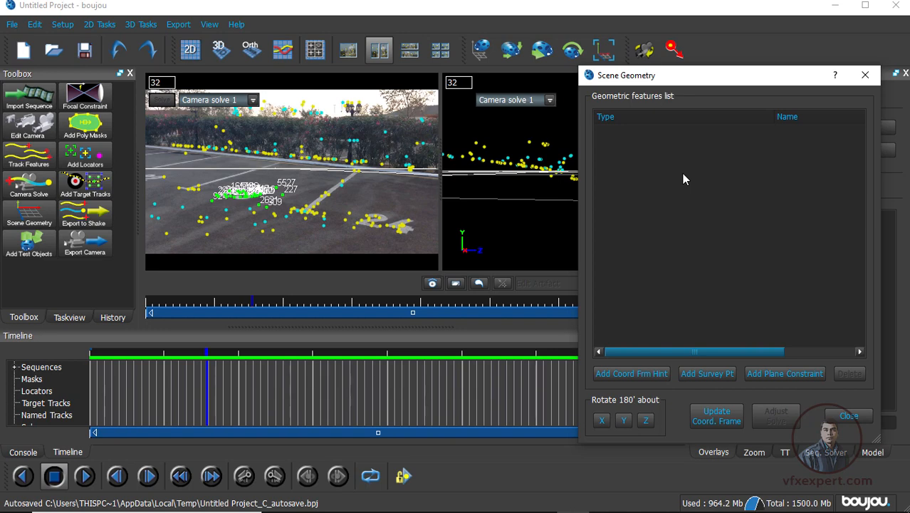
{"action": "left_click", "coordinate": [637, 374]}
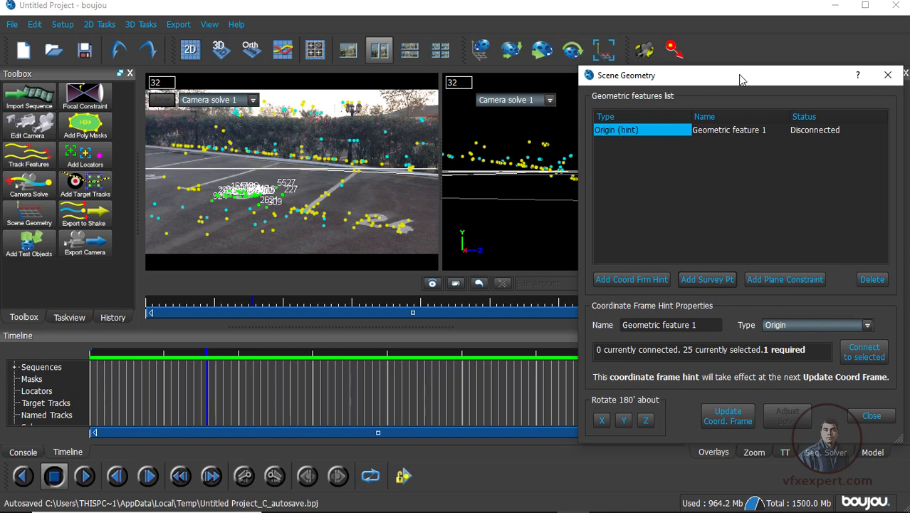
{"action": "left_click_drag", "start_coordinate": [740, 79], "coordinate": [723, 74]}
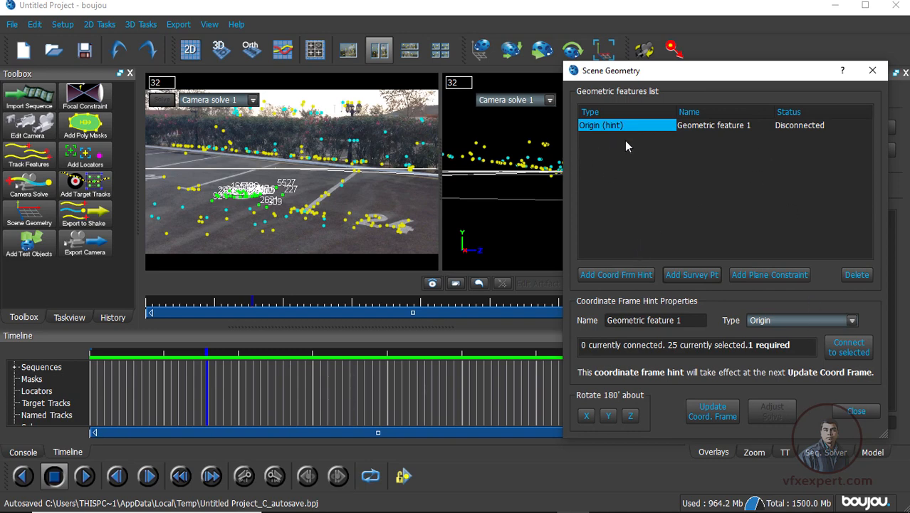
{"action": "left_click_drag", "start_coordinate": [714, 75], "coordinate": [674, 74]}
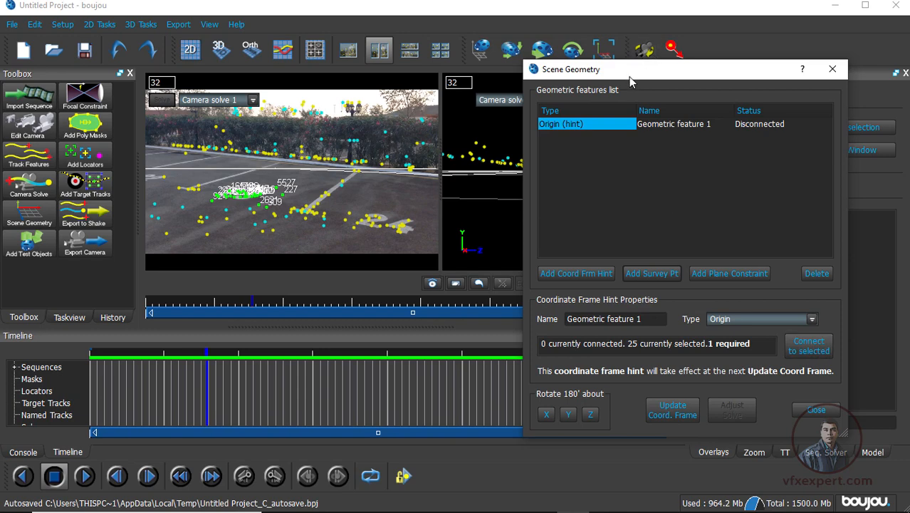
{"action": "left_click_drag", "start_coordinate": [629, 77], "coordinate": [763, 45]}
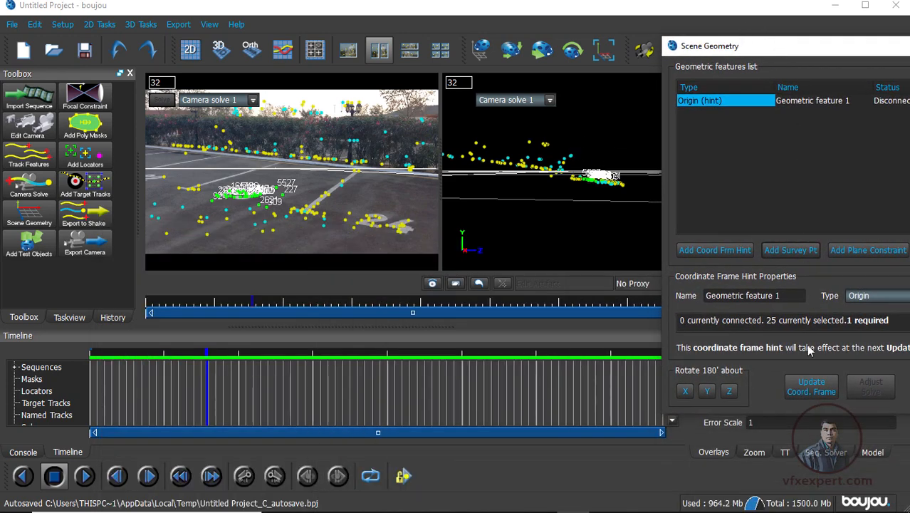
{"action": "left_click_drag", "start_coordinate": [846, 53], "coordinate": [792, 55]}
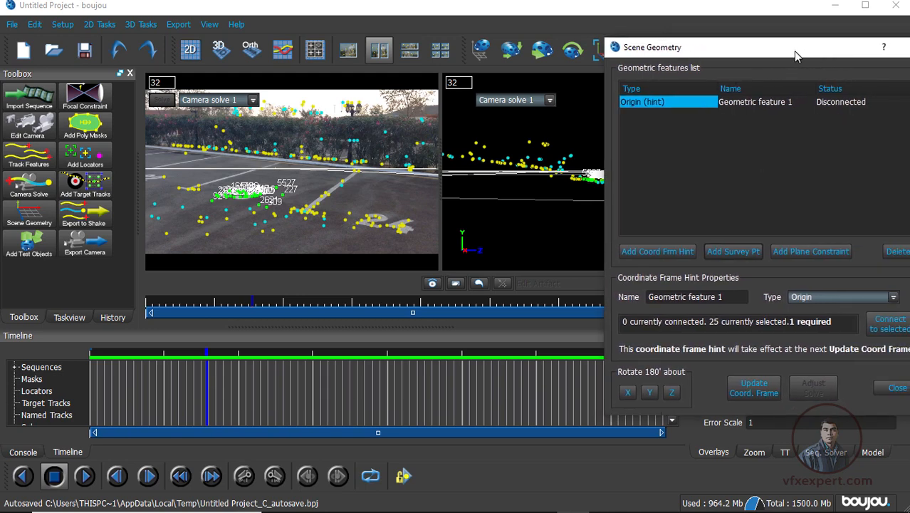
Step: Connect the Origin hint to the selected prediction points and update the coordinate frame with it
{"action": "left_click", "coordinate": [889, 333]}
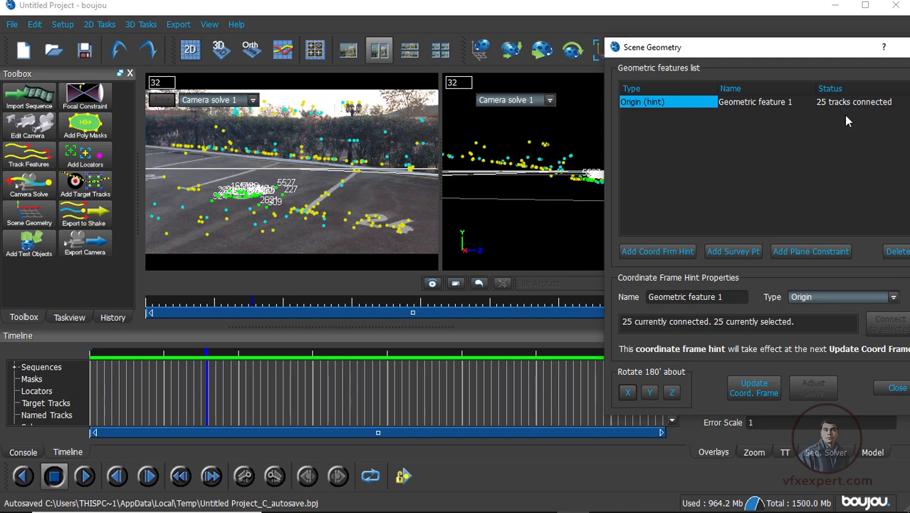
{"action": "left_click_drag", "start_coordinate": [702, 57], "coordinate": [757, 57]}
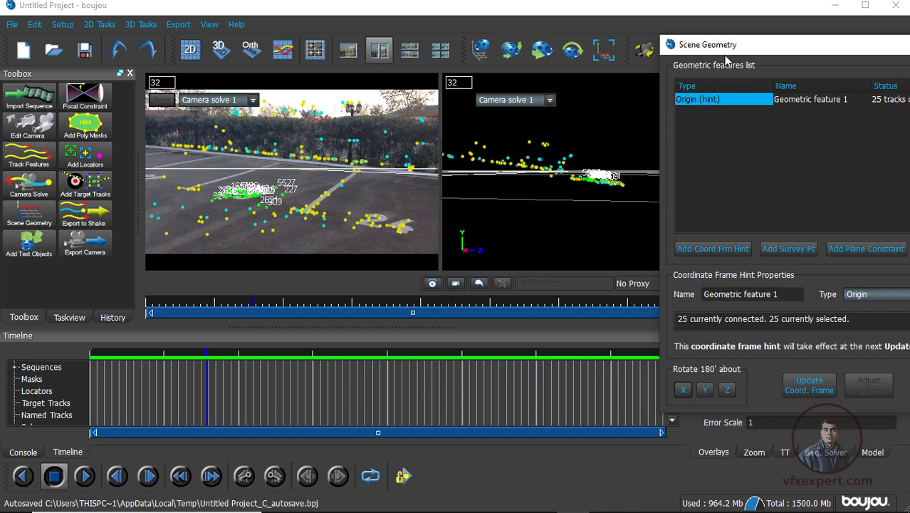
{"action": "left_click_drag", "start_coordinate": [737, 45], "coordinate": [716, 29]}
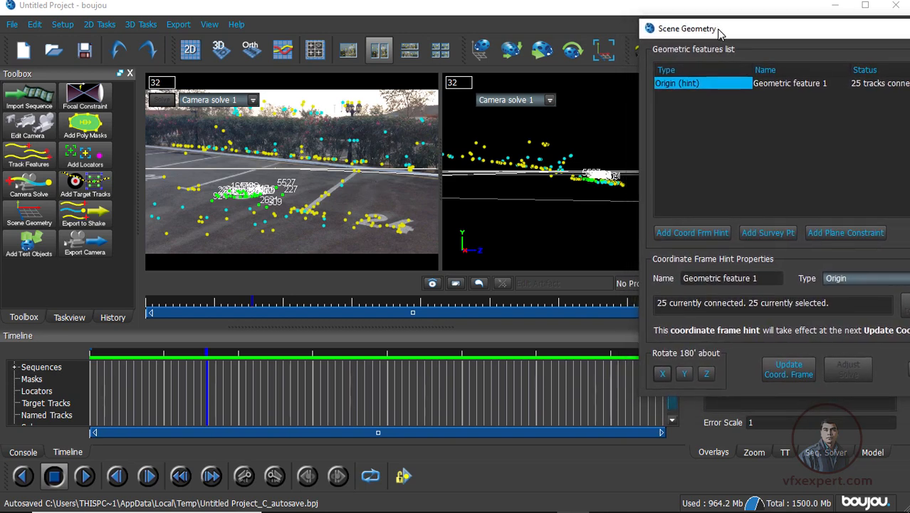
{"action": "left_click", "coordinate": [786, 367]}
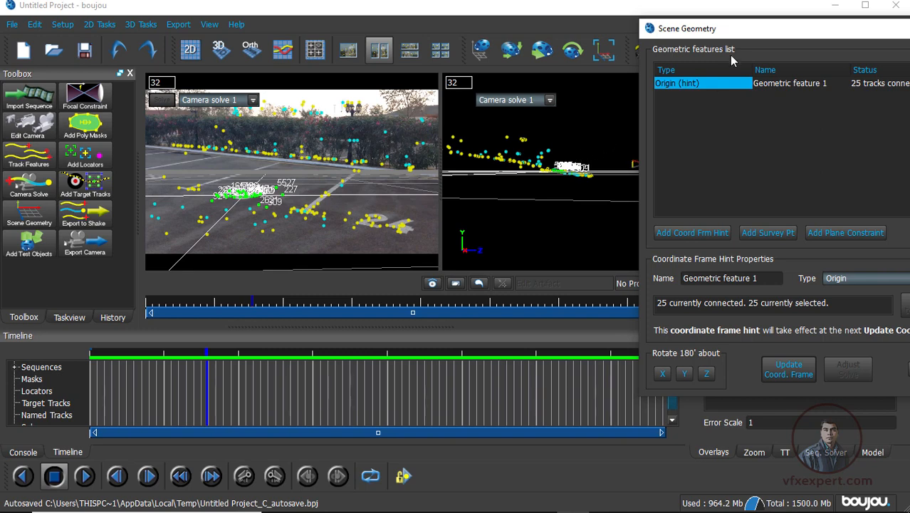
{"action": "left_click_drag", "start_coordinate": [760, 32], "coordinate": [560, 80]}
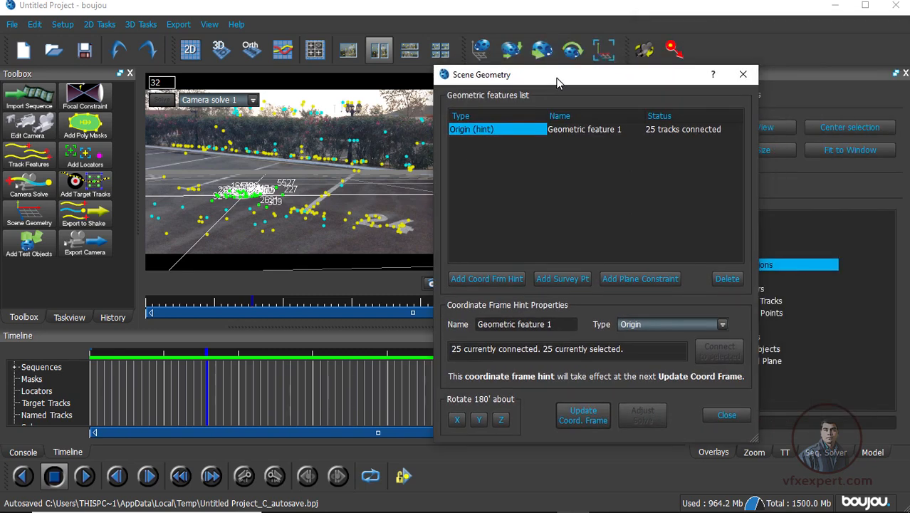
{"action": "left_click", "coordinate": [745, 79]}
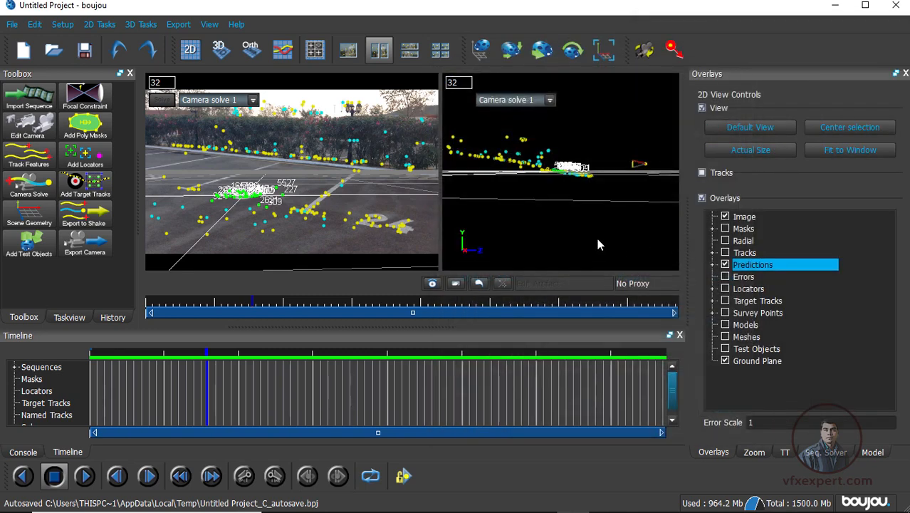
Step: Check the ground plane against the points in 3D, and return to a single 2D view with the Ground Plane overlay shown
{"action": "left_click_drag", "start_coordinate": [609, 225], "coordinate": [637, 208]}
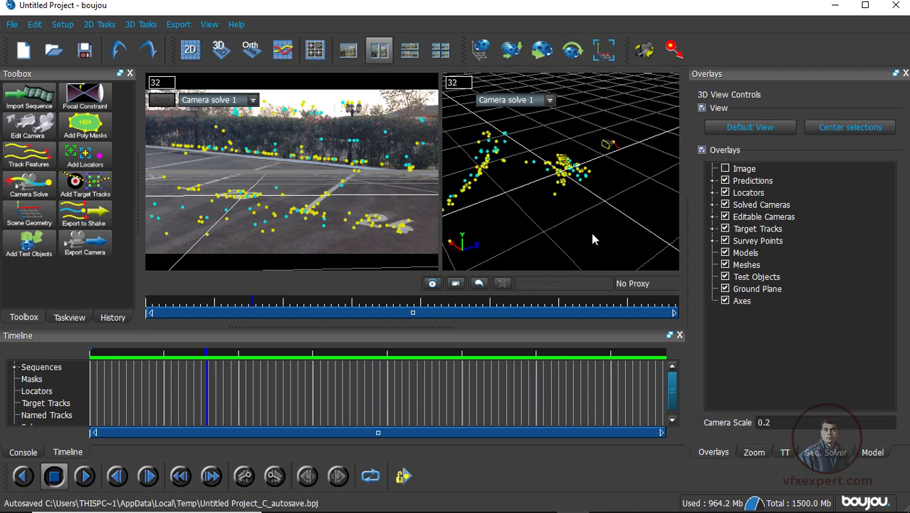
{"action": "mouse_move", "coordinate": [591, 232]}
{"action": "left_mouse_down"}
{"action": "mouse_move", "coordinate": [610, 203]}
{"action": "mouse_move", "coordinate": [594, 217]}
{"action": "left_mouse_up"}
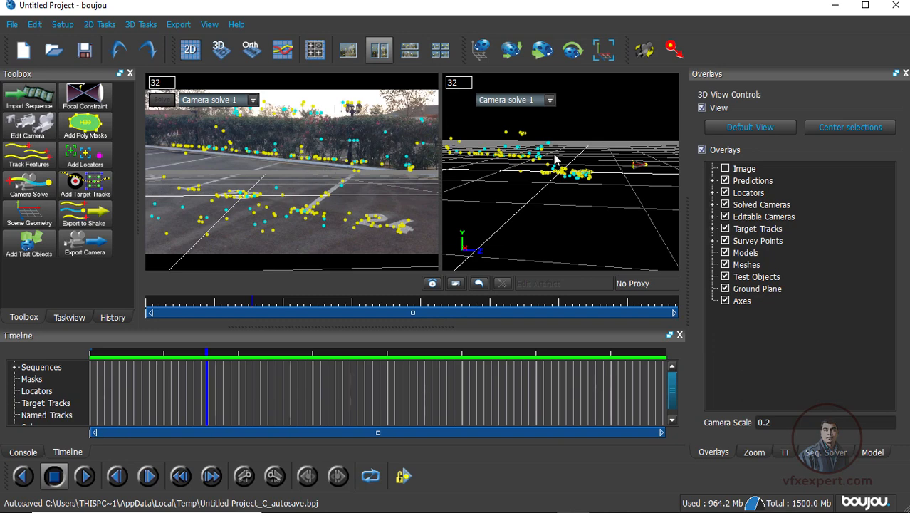
{"action": "left_click", "coordinate": [190, 50]}
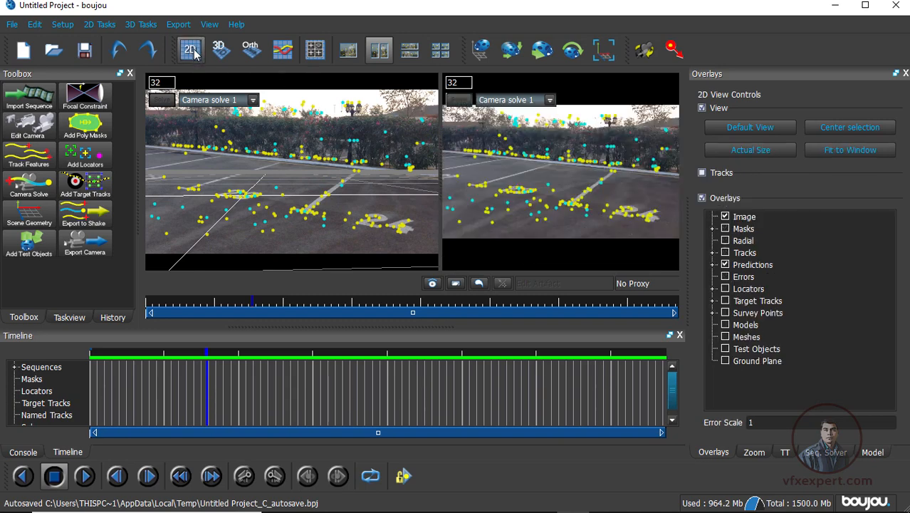
{"action": "left_click", "coordinate": [348, 52]}
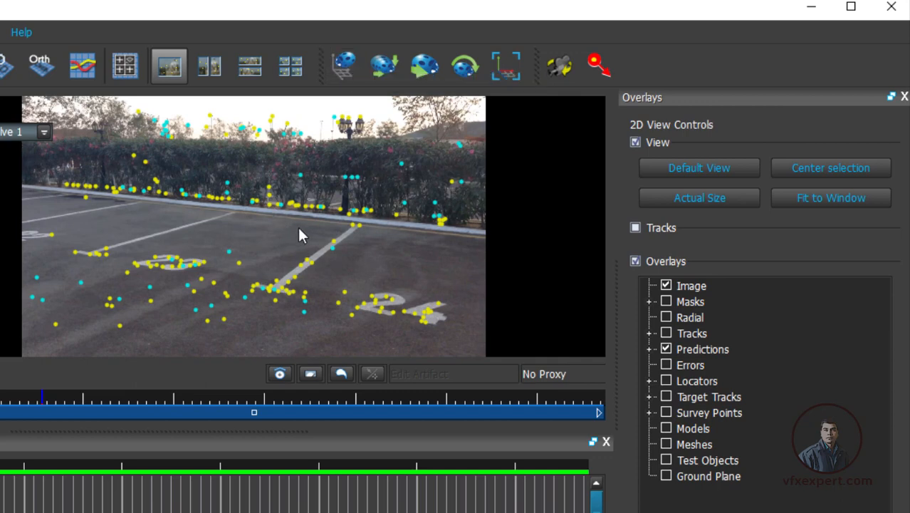
{"action": "right_click", "coordinate": [260, 224]}
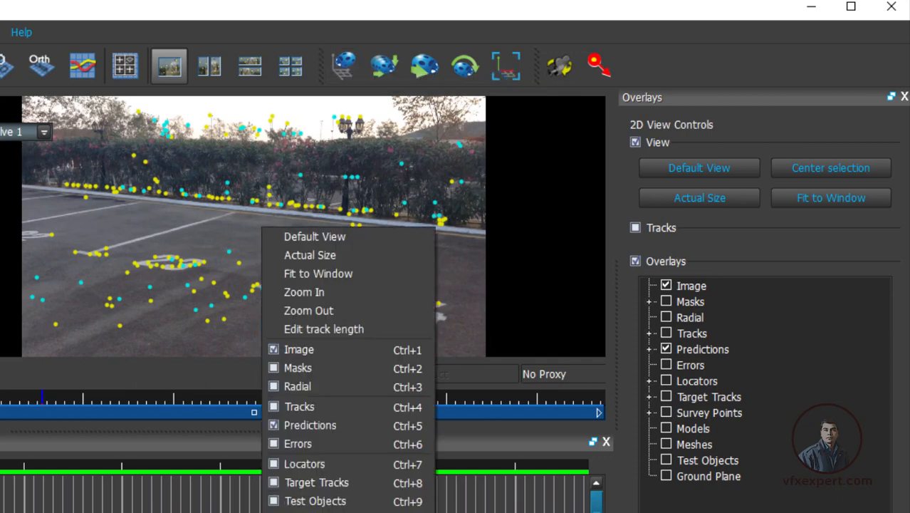
{"action": "left_click", "coordinate": [300, 512]}
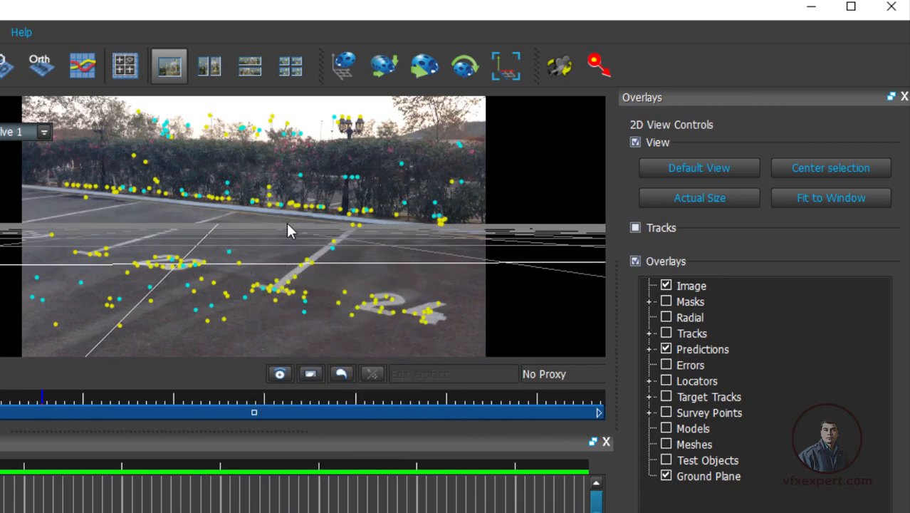
Step: Rotate the scene's coordinate frame about its axes until the ground plane grid matches the parking-lot pavement and curb line
{"action": "left_click", "coordinate": [343, 67]}
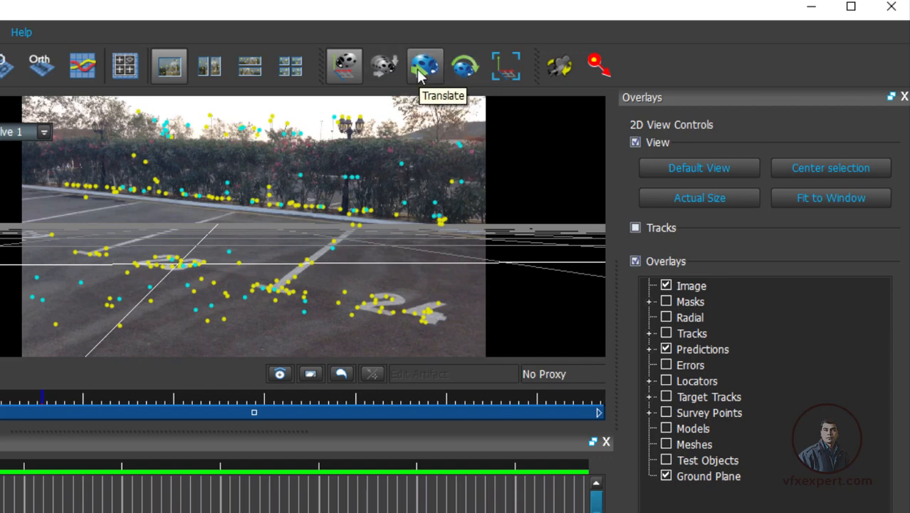
{"action": "left_click", "coordinate": [466, 78]}
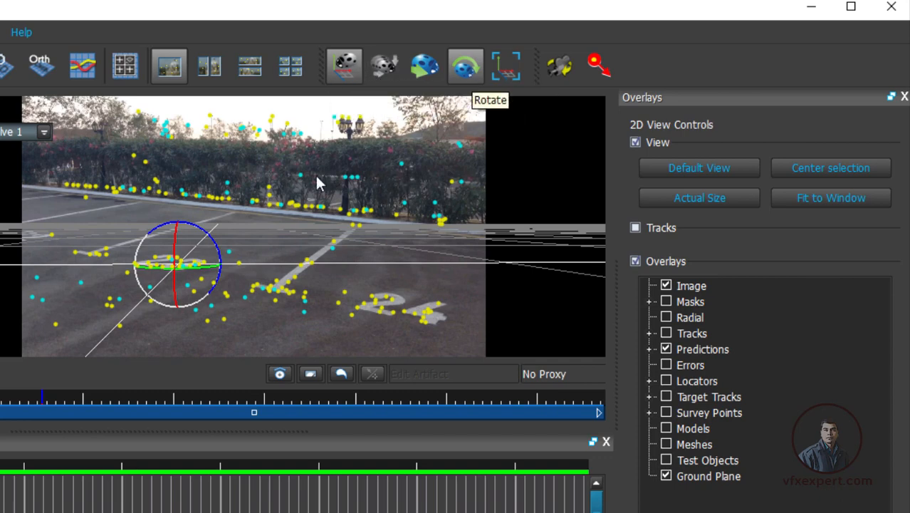
{"action": "left_click_drag", "start_coordinate": [174, 244], "coordinate": [174, 251]}
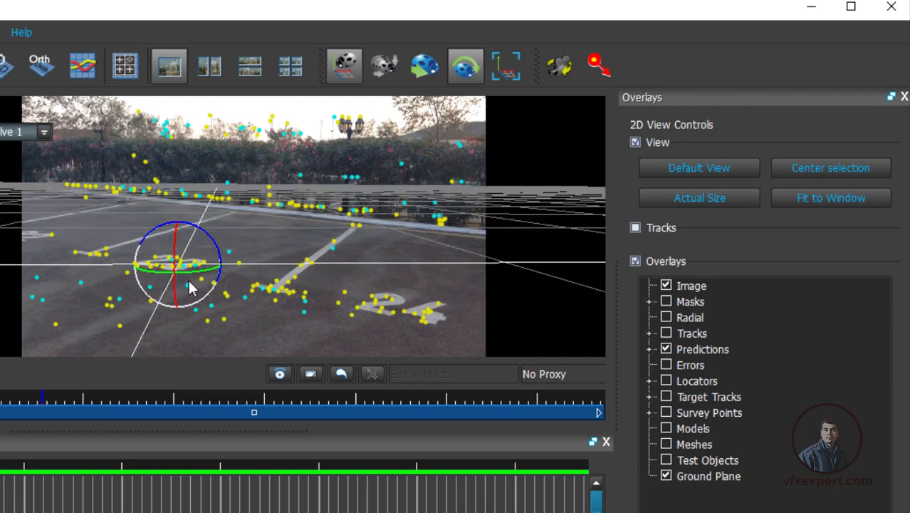
{"action": "left_click_drag", "start_coordinate": [193, 281], "coordinate": [169, 281]}
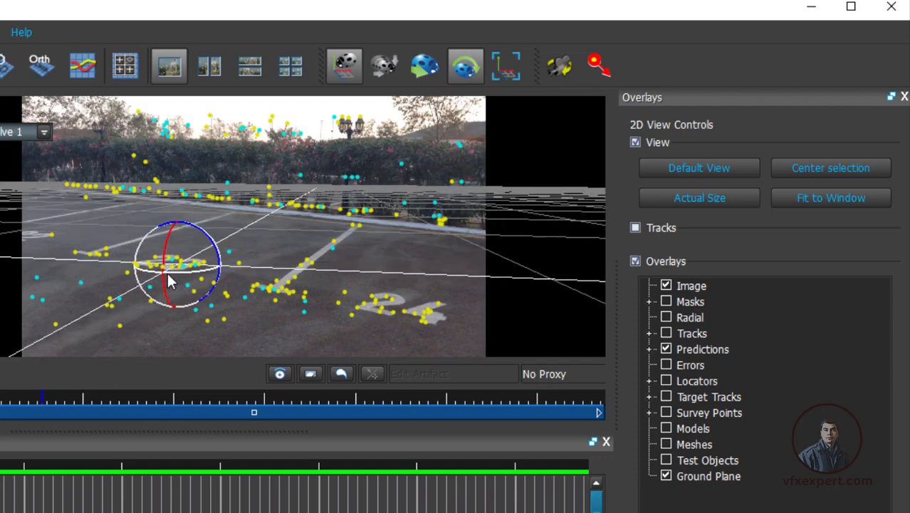
{"action": "left_click_drag", "start_coordinate": [165, 256], "coordinate": [215, 251]}
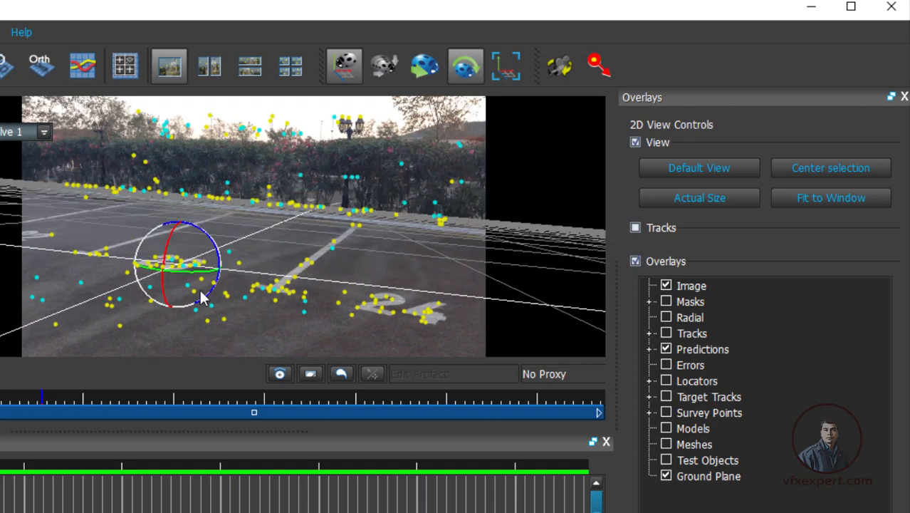
{"action": "left_click_drag", "start_coordinate": [118, 405], "coordinate": [151, 348]}
{"action": "left_click", "coordinate": [349, 68]}
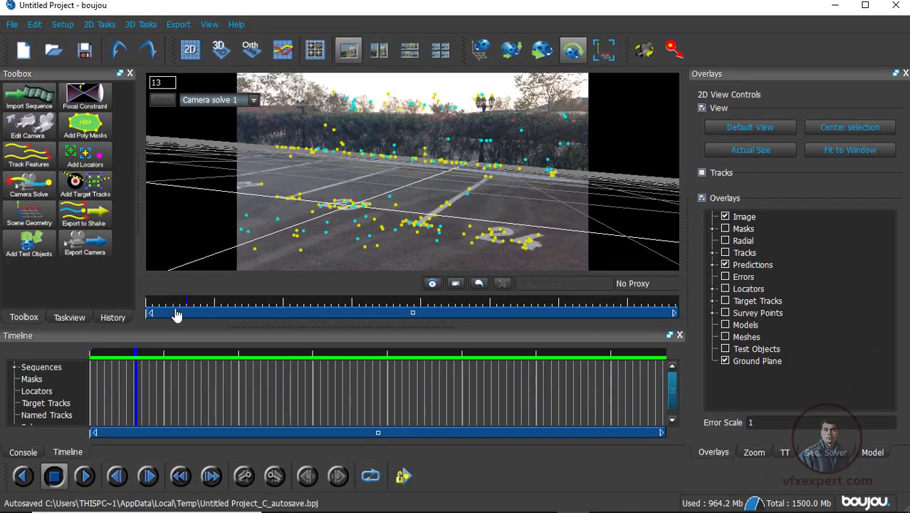
Step: Play the sequence from its start to check that the ground plane stays attached to the pavement
{"action": "left_click_drag", "start_coordinate": [175, 310], "coordinate": [129, 312]}
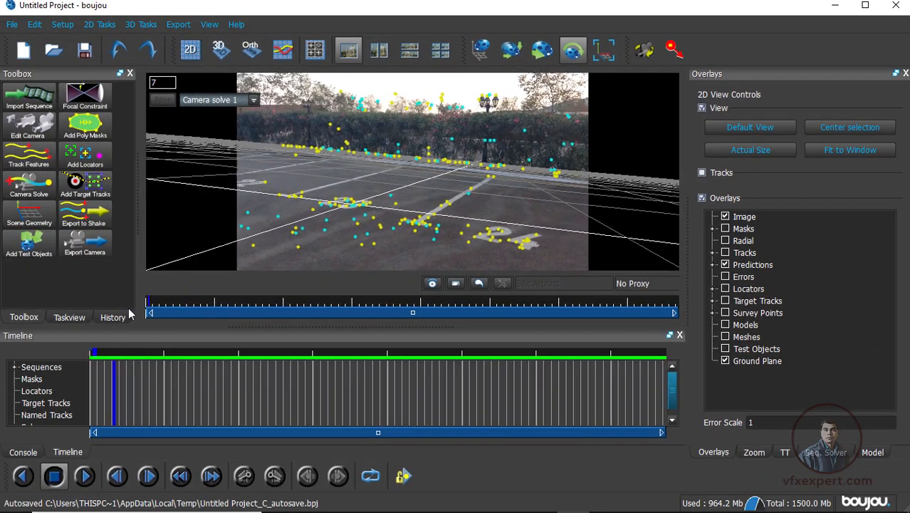
{"action": "left_click", "coordinate": [84, 476]}
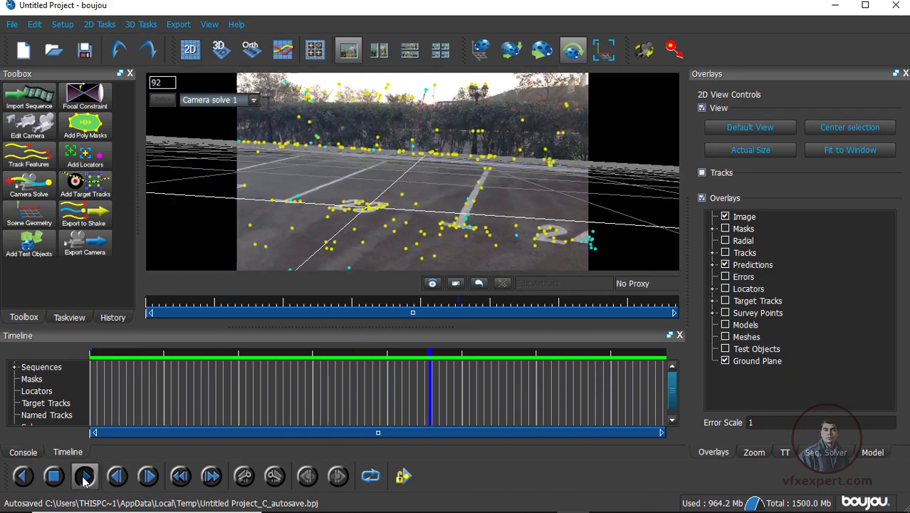
{"action": "left_click", "coordinate": [84, 476]}
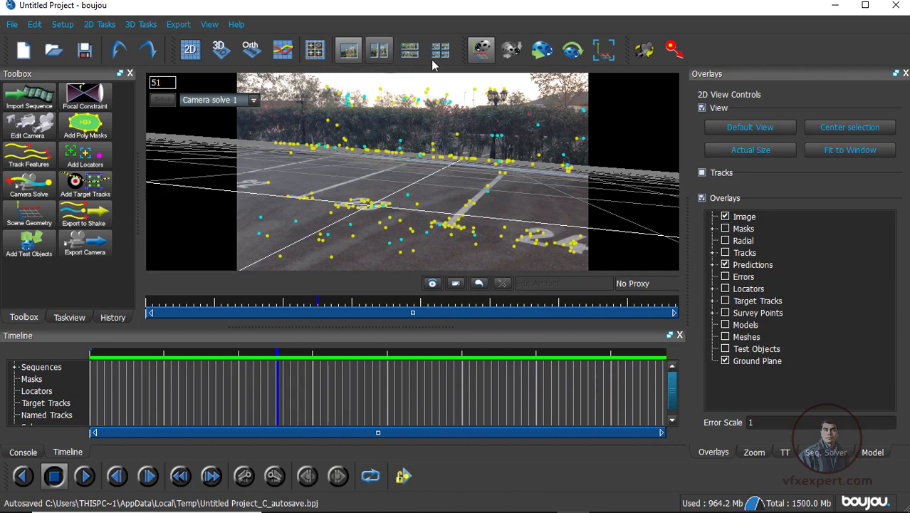
Step: Inspect the aligned ground plane and solved points in 3D, and scrub the 2D footage between frames 3 and 73
{"action": "left_click", "coordinate": [221, 51]}
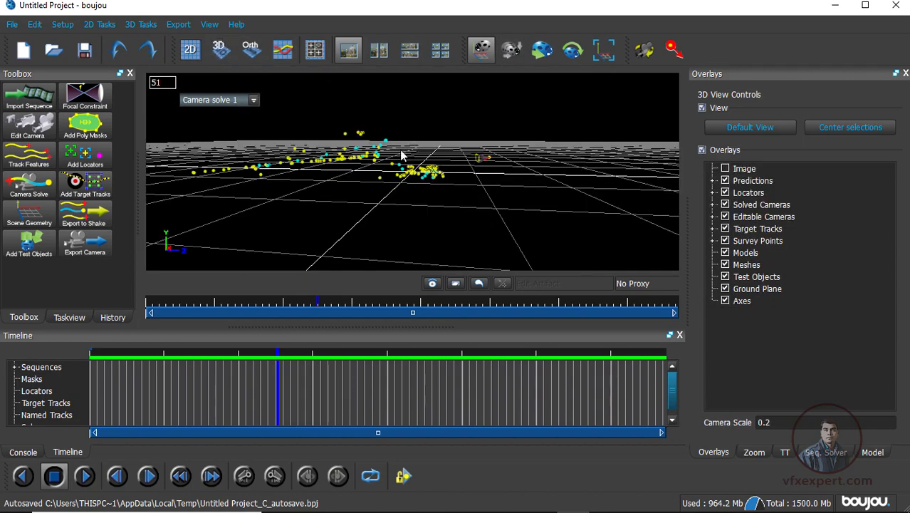
{"action": "left_click_drag", "start_coordinate": [455, 234], "coordinate": [259, 181]}
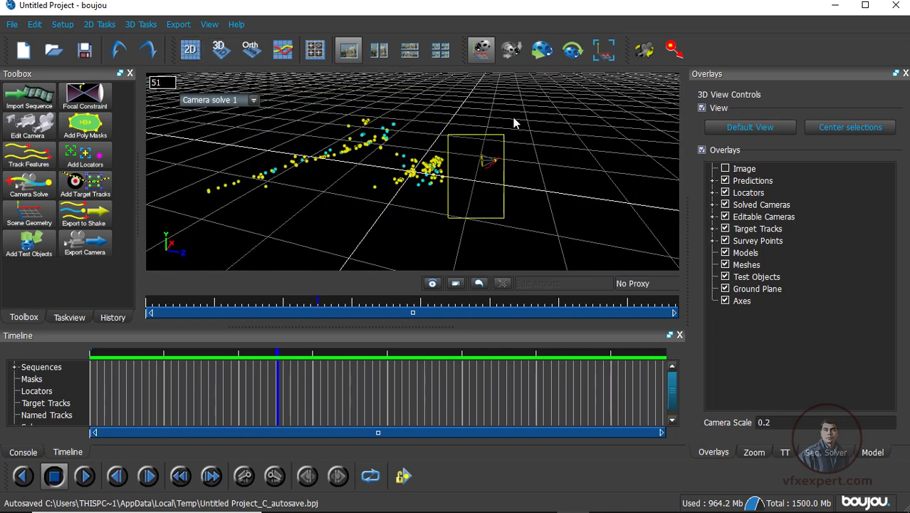
{"action": "left_click", "coordinate": [190, 49]}
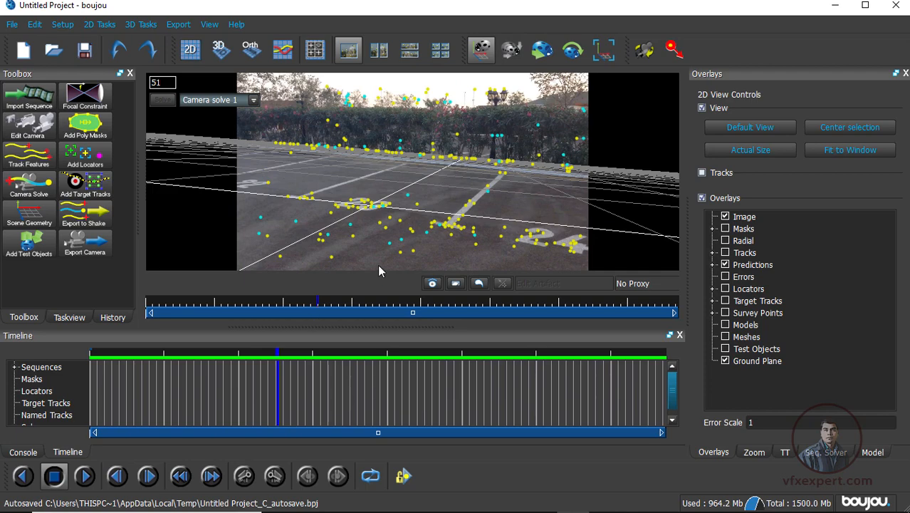
{"action": "left_click_drag", "start_coordinate": [471, 309], "coordinate": [156, 307]}
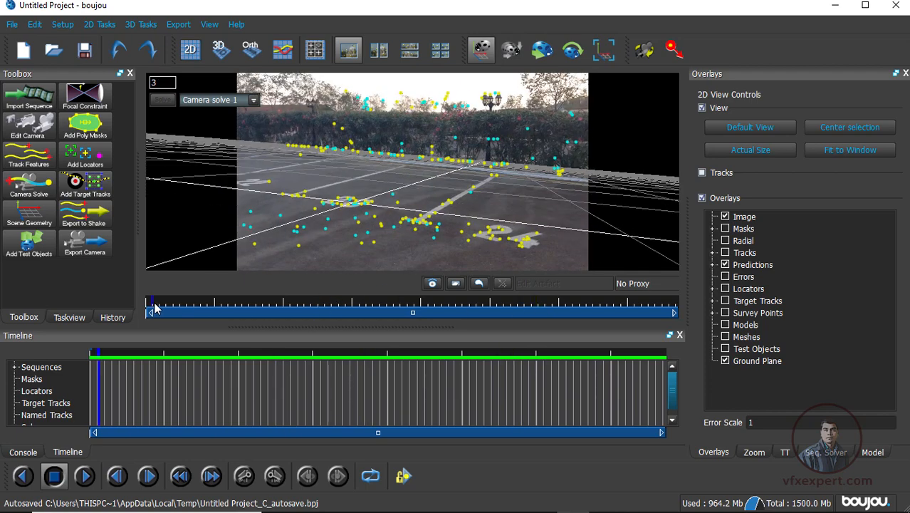
{"action": "left_click_drag", "start_coordinate": [244, 309], "coordinate": [392, 309]}
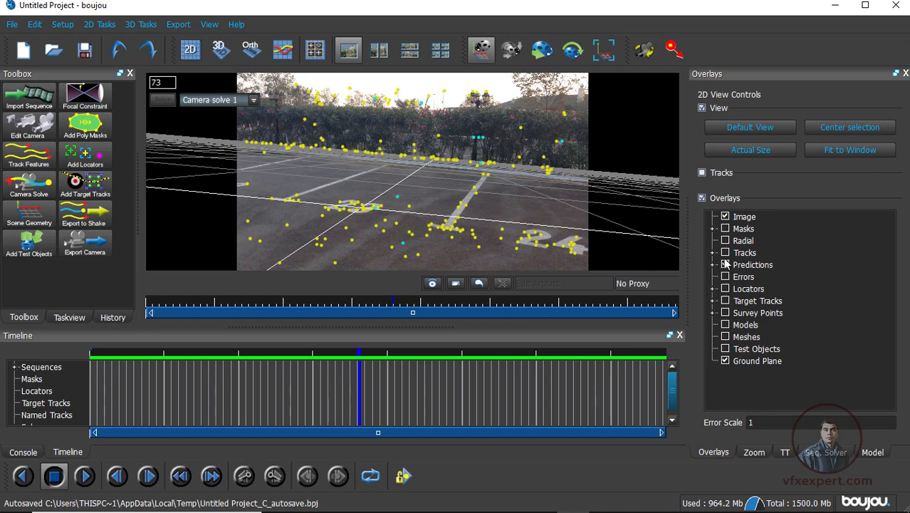
Step: Hide the Ground Plane and Predictions overlays, and add a solid Ladybird test object at 100% opacity with no alignment
{"action": "left_click", "coordinate": [725, 361]}
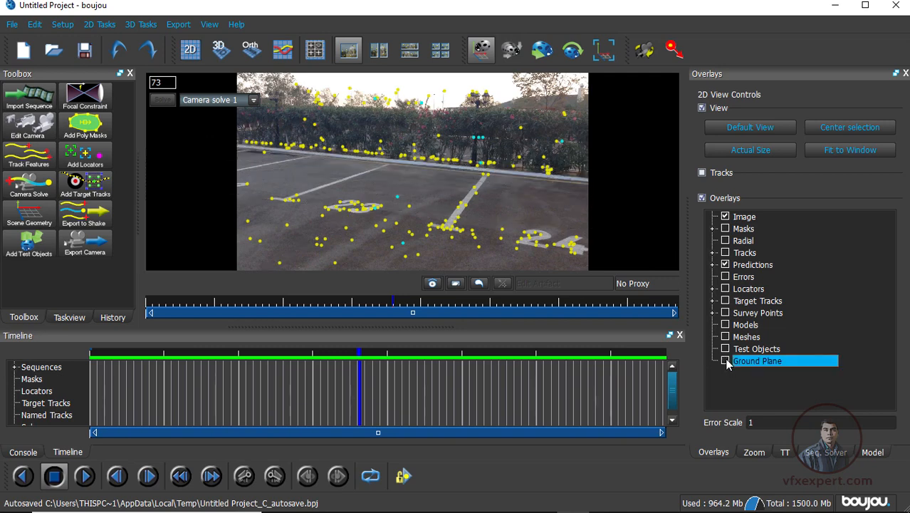
{"action": "left_click", "coordinate": [725, 265]}
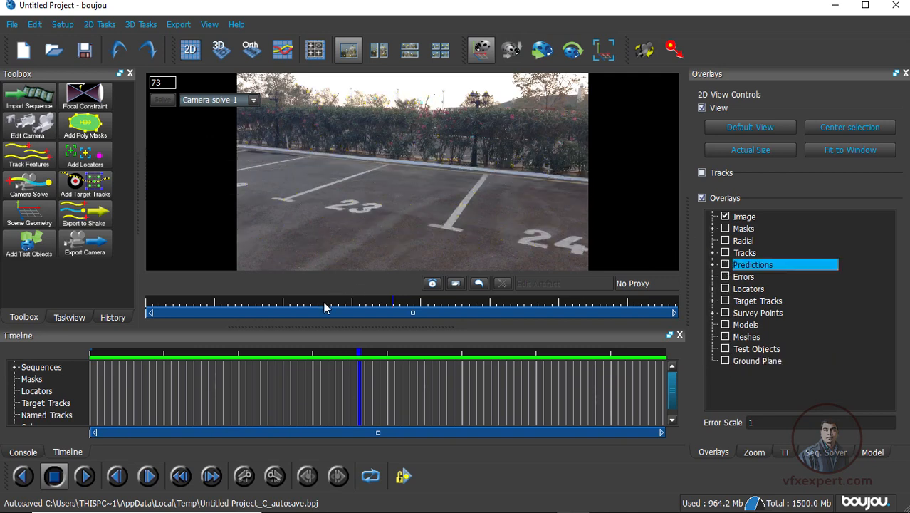
{"action": "left_click", "coordinate": [29, 251]}
{"action": "left_click_drag", "start_coordinate": [214, 112], "coordinate": [690, 88]}
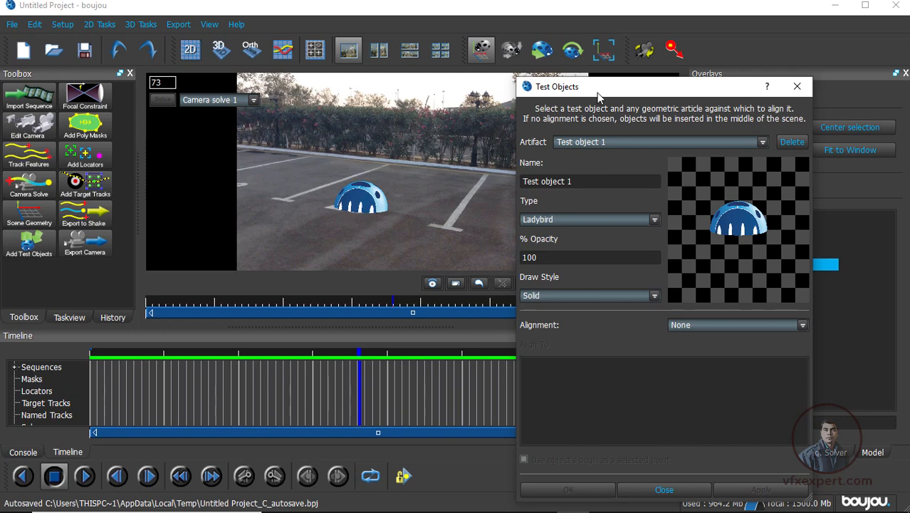
{"action": "left_click_drag", "start_coordinate": [597, 93], "coordinate": [664, 49]}
{"action": "left_click", "coordinate": [717, 441]}
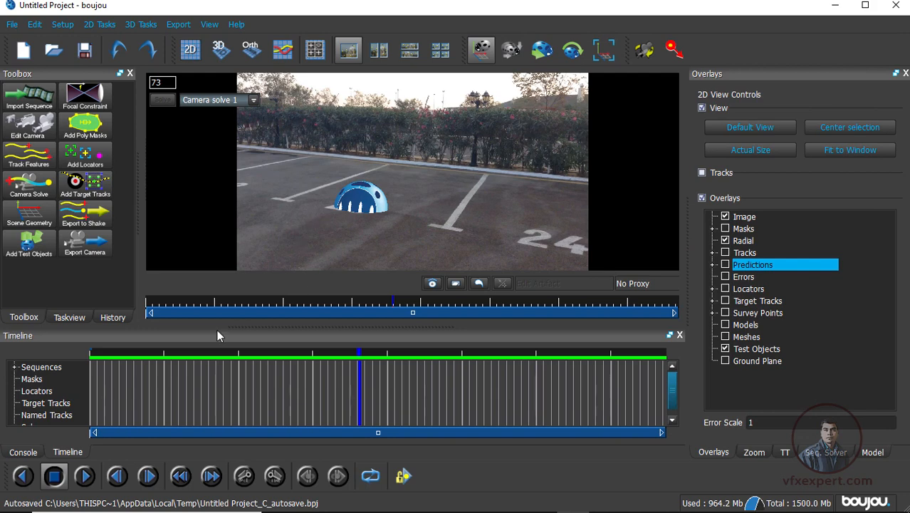
Step: Play the sequence from frame 1 to check that the ladybird test object sticks to the pavement
{"action": "left_click_drag", "start_coordinate": [171, 302], "coordinate": [127, 305]}
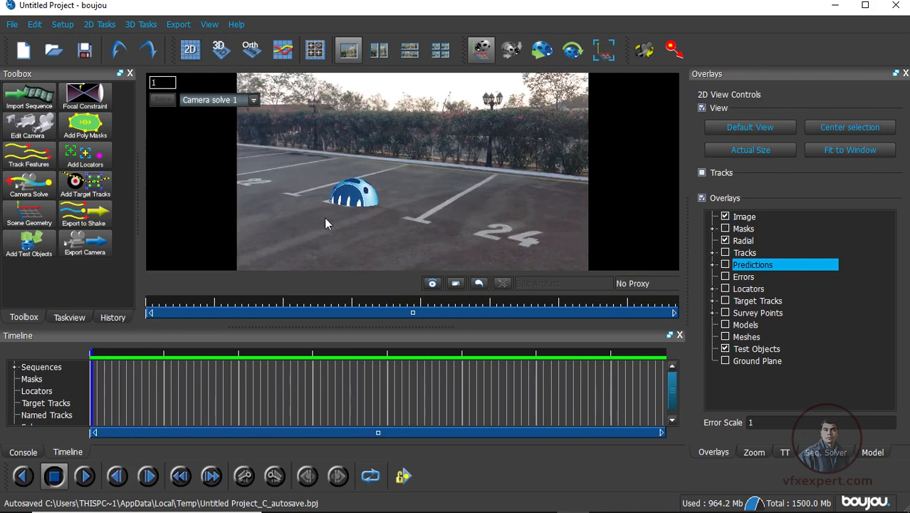
{"action": "left_click", "coordinate": [87, 478]}
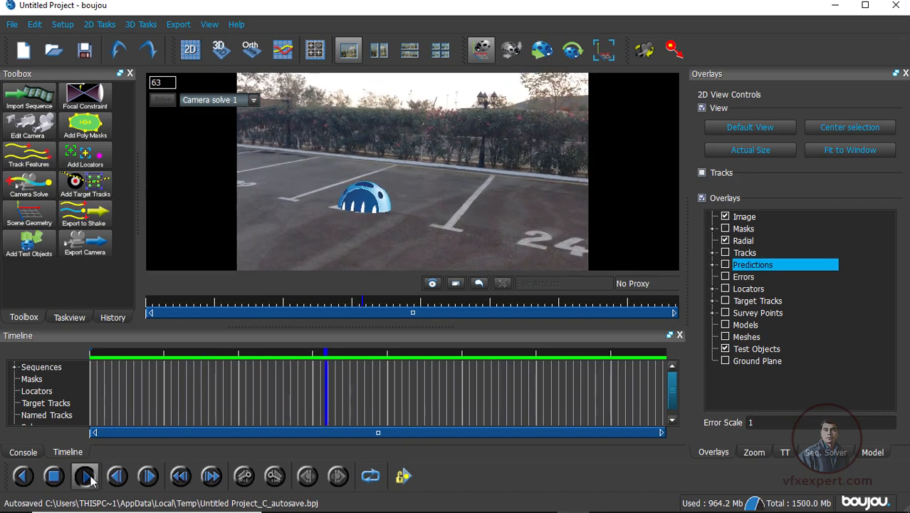
{"action": "left_click", "coordinate": [756, 360]}
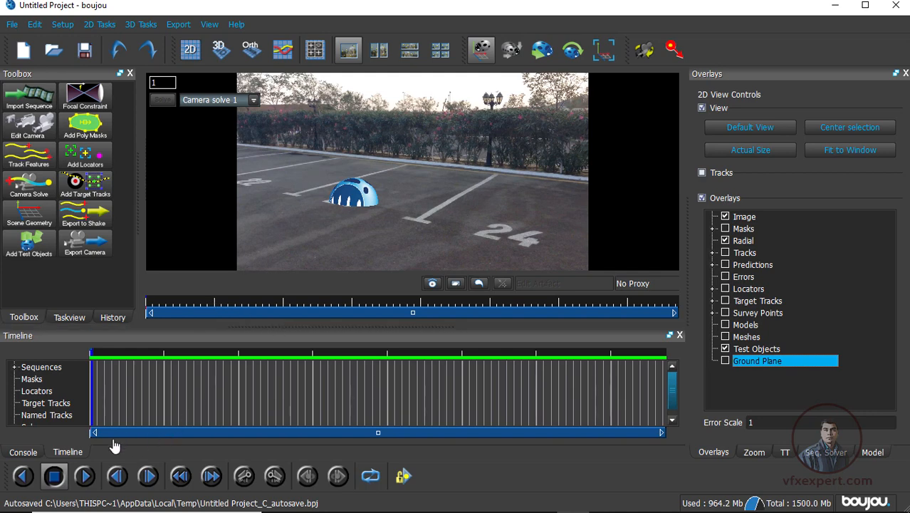
{"action": "left_click", "coordinate": [86, 479]}
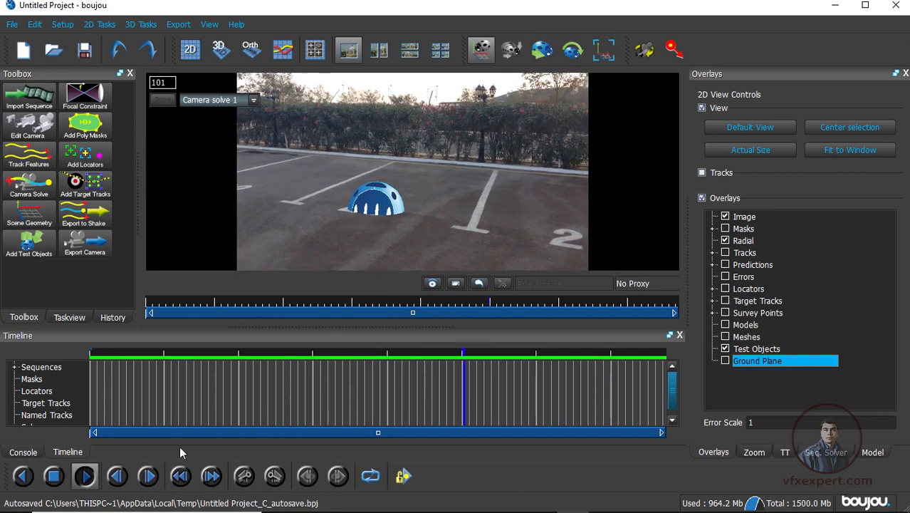
{"action": "left_click", "coordinate": [57, 478]}
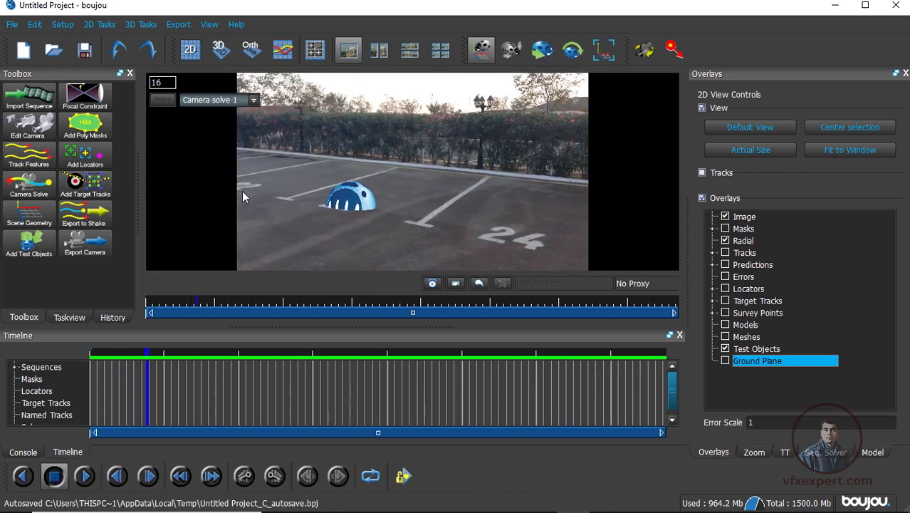
Step: Show the Predictions overlay and select a solved point on the parking line above number 24 at frame 28
{"action": "left_click_drag", "start_coordinate": [288, 309], "coordinate": [251, 305]}
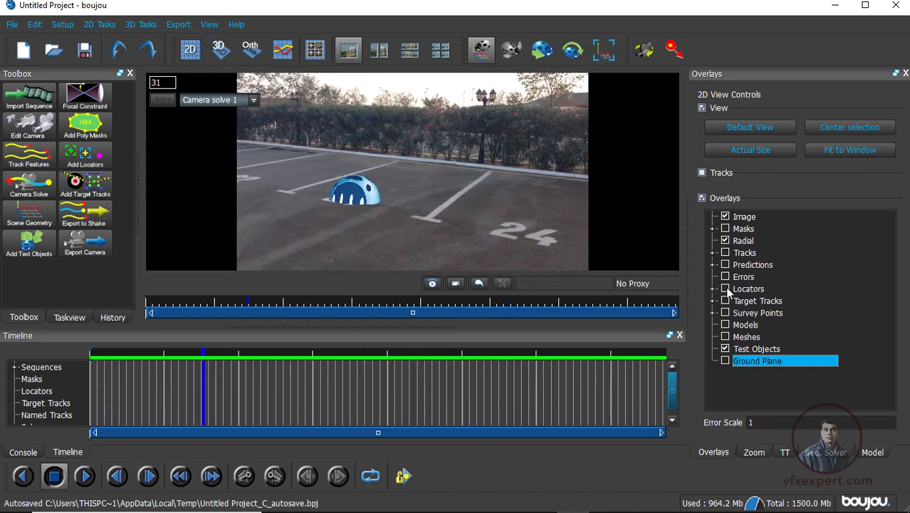
{"action": "left_click", "coordinate": [725, 265]}
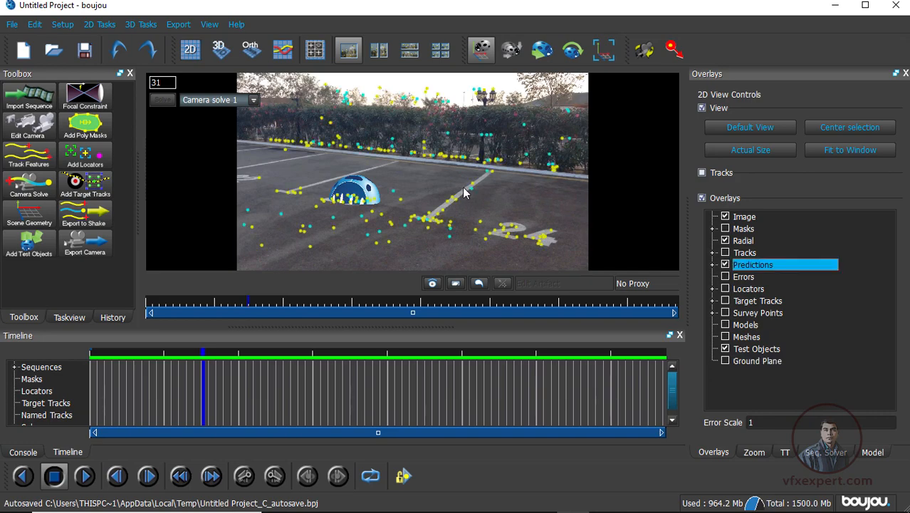
{"action": "left_click_drag", "start_coordinate": [238, 306], "coordinate": [239, 283]}
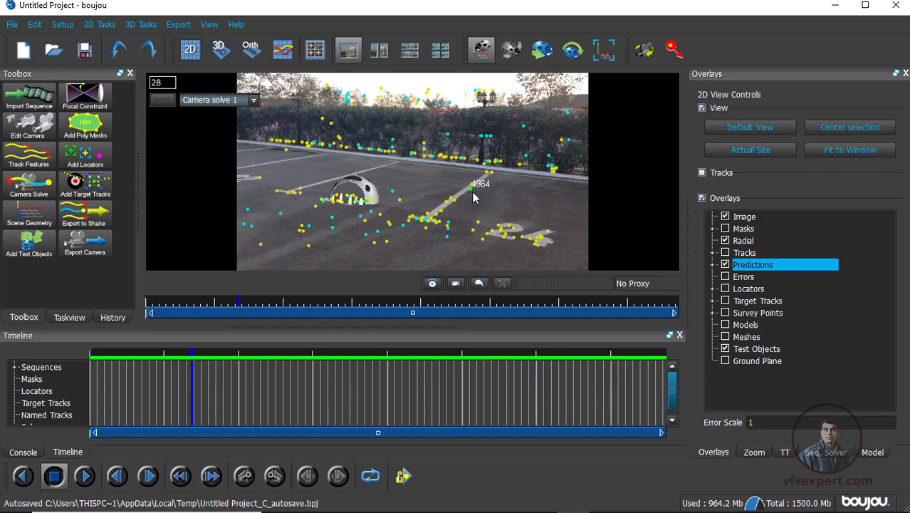
Step: Add an Arrow test object and align it with Move to the center of selected predictions, on the parking-line point
{"action": "left_click", "coordinate": [45, 243]}
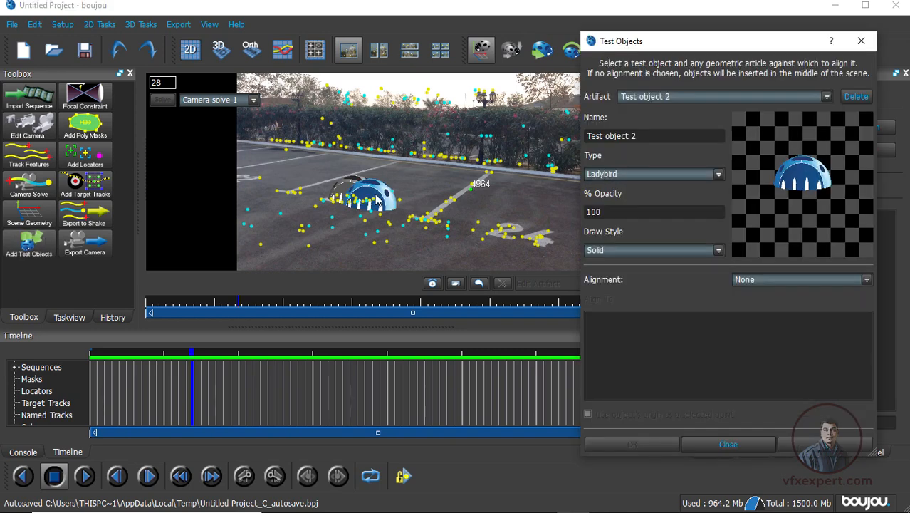
{"action": "left_click", "coordinate": [670, 174]}
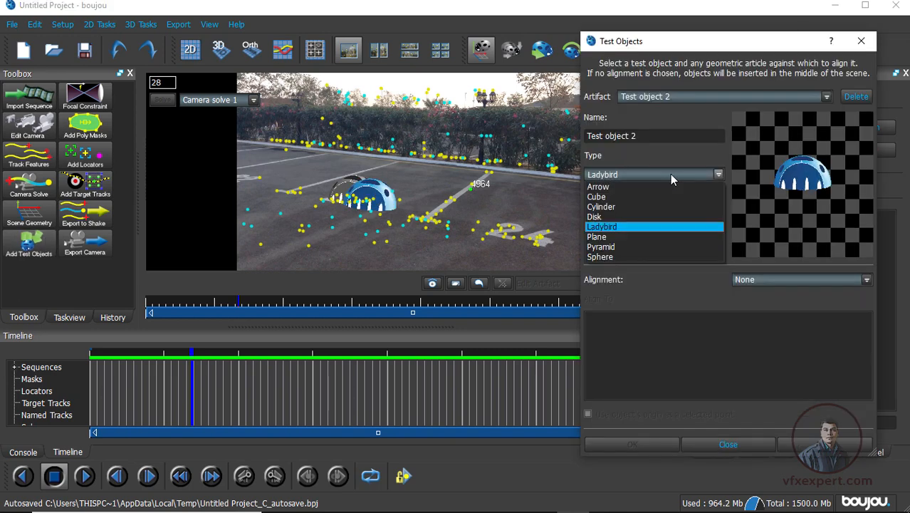
{"action": "left_click", "coordinate": [602, 187]}
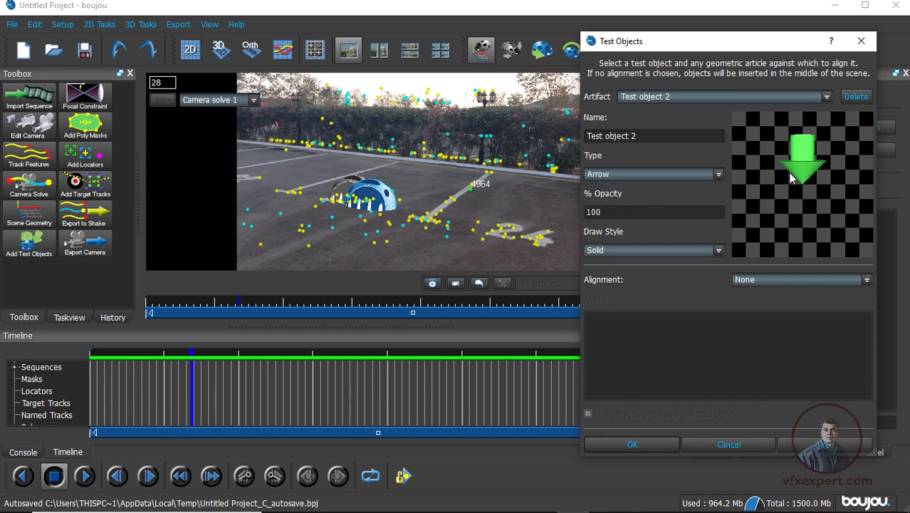
{"action": "left_click_drag", "start_coordinate": [740, 50], "coordinate": [711, 44]}
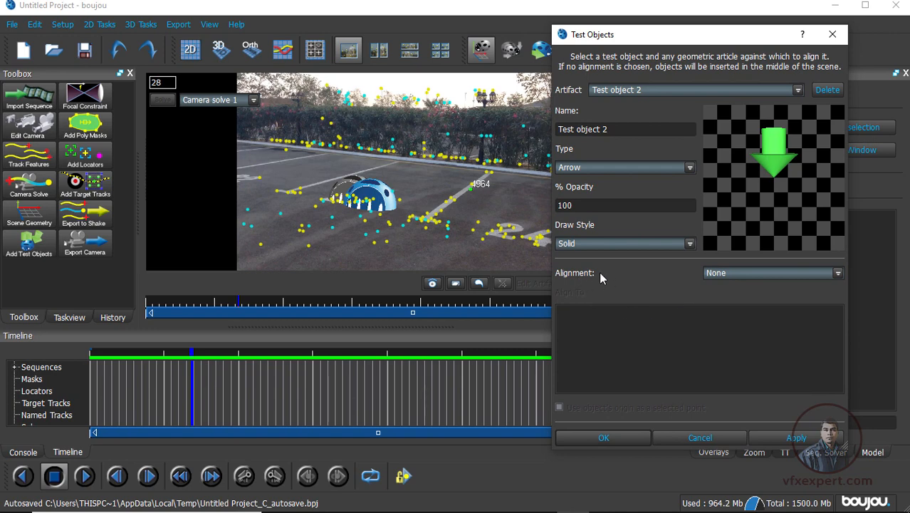
{"action": "left_click", "coordinate": [780, 275]}
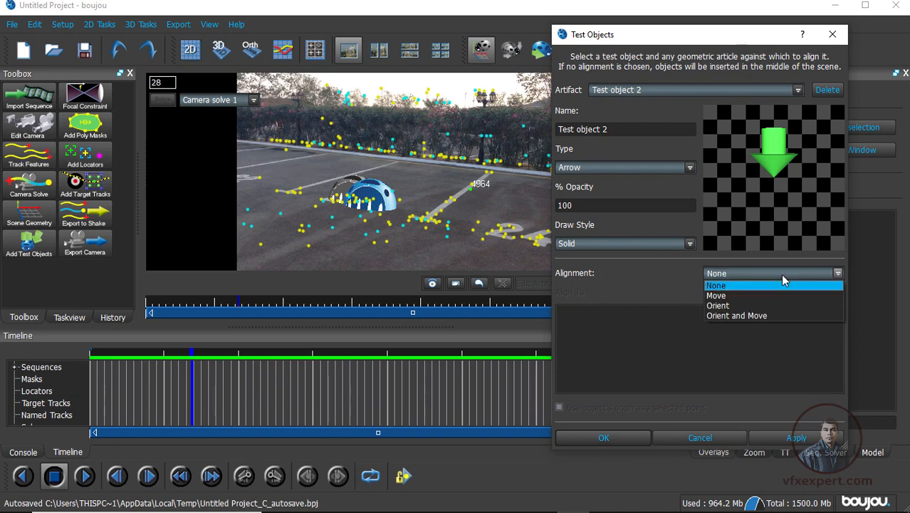
{"action": "left_click", "coordinate": [724, 295]}
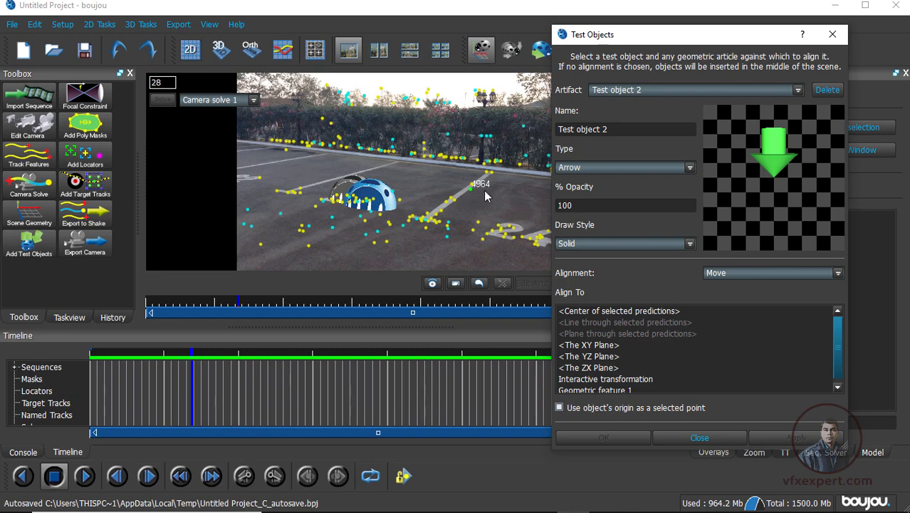
{"action": "left_click", "coordinate": [633, 311]}
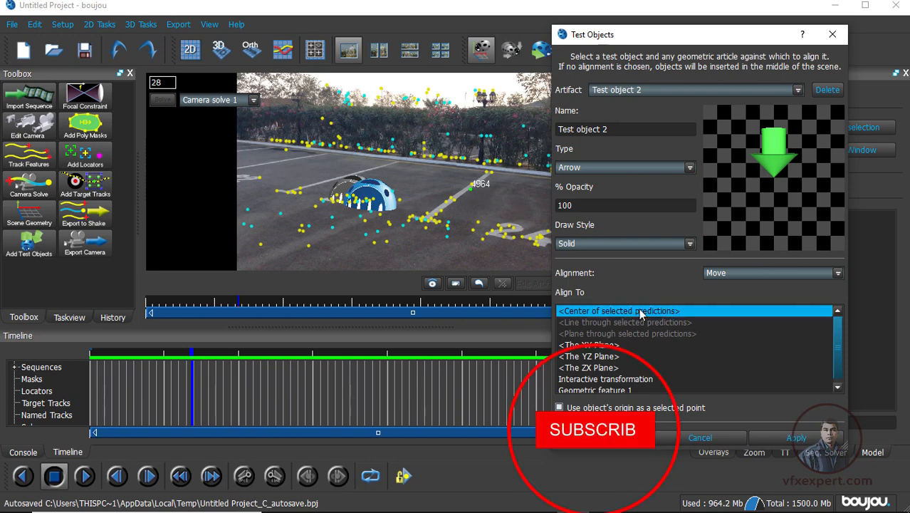
{"action": "left_click", "coordinate": [801, 437]}
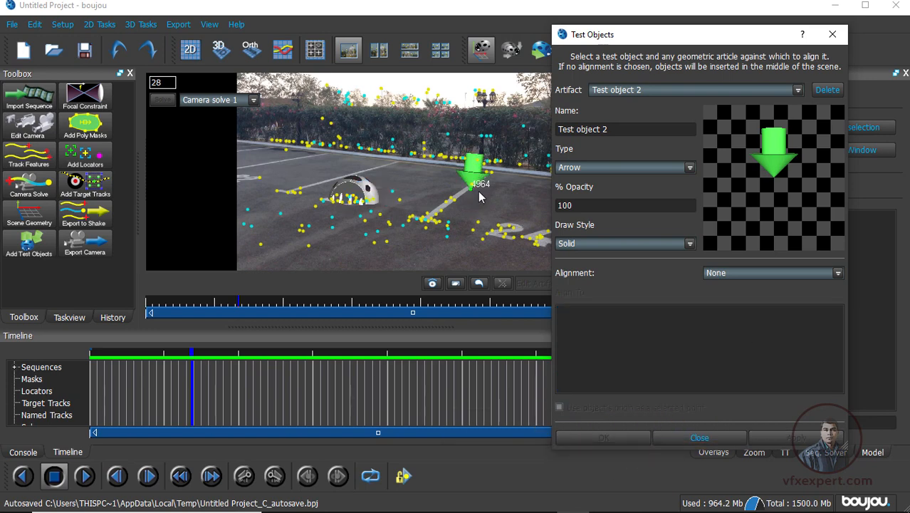
{"action": "left_click", "coordinate": [697, 438]}
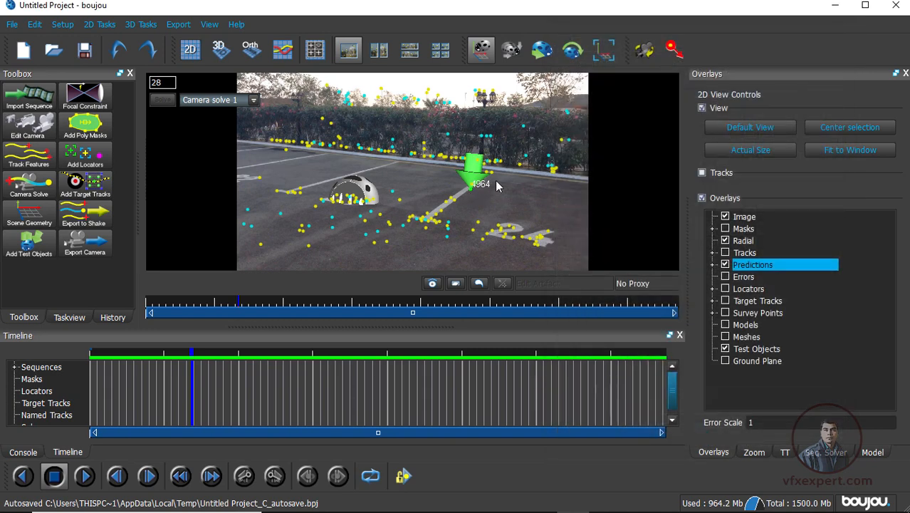
Step: Play the sequence from frame 1 to check that the arrow stays on its parking-line point
{"action": "left_click", "coordinate": [725, 265]}
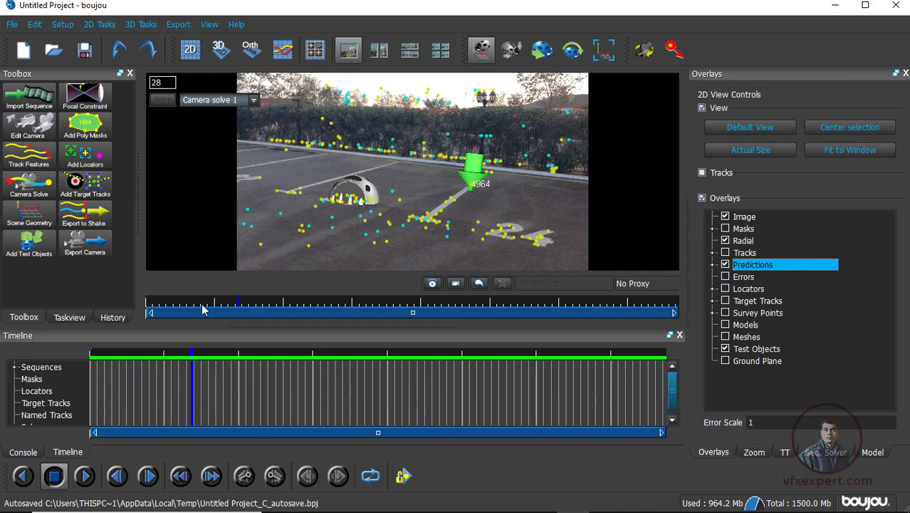
{"action": "left_click_drag", "start_coordinate": [201, 305], "coordinate": [142, 304]}
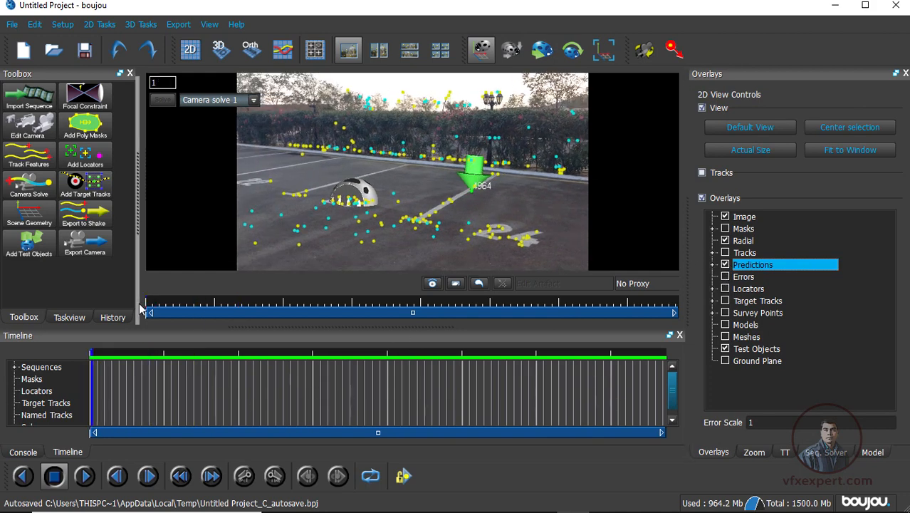
{"action": "left_click", "coordinate": [85, 476]}
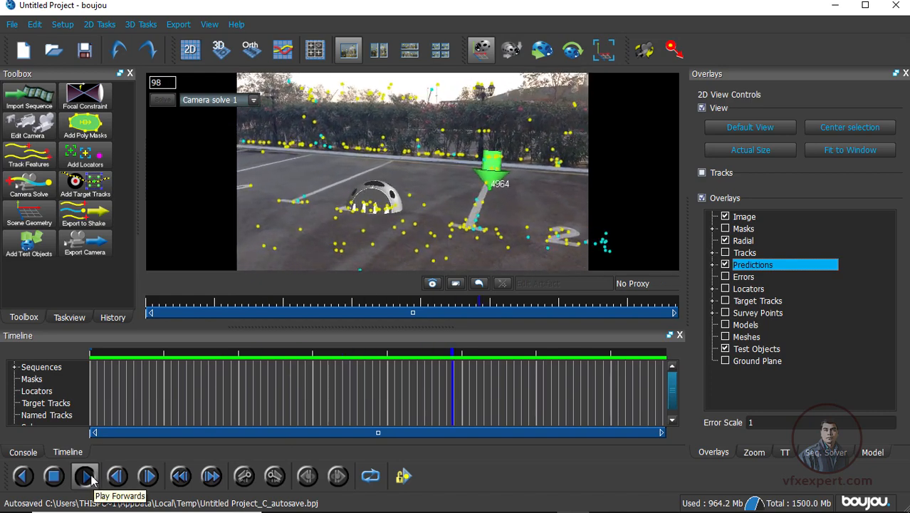
{"action": "left_click", "coordinate": [54, 476]}
{"action": "left_click_drag", "start_coordinate": [427, 310], "coordinate": [153, 285]}
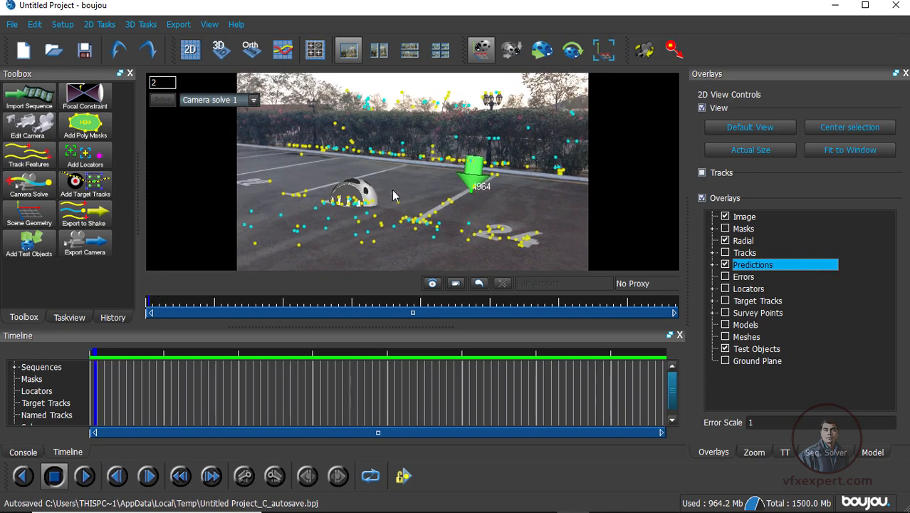
Step: Select the solved point beside the ladybird at frame 25, and add a second Arrow test object moved to the center of selected predictions
{"action": "left_click_drag", "start_coordinate": [278, 309], "coordinate": [227, 297]}
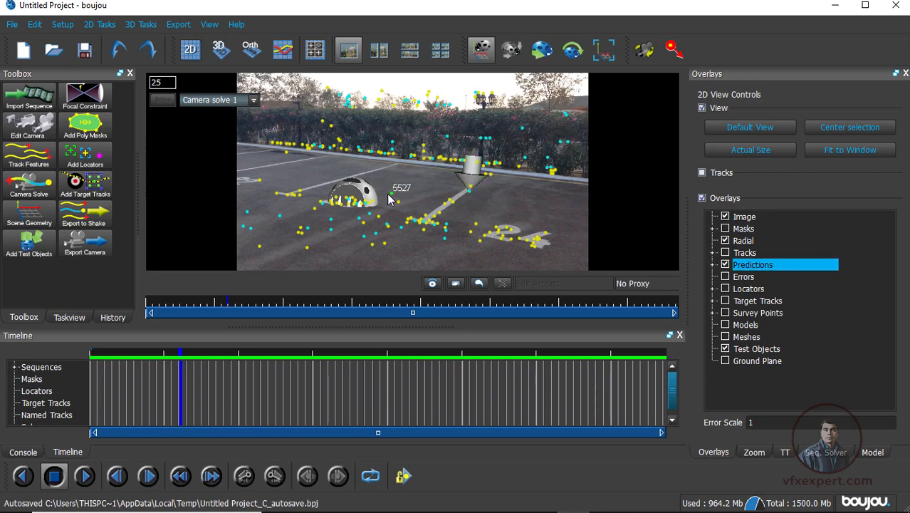
{"action": "left_click", "coordinate": [34, 254]}
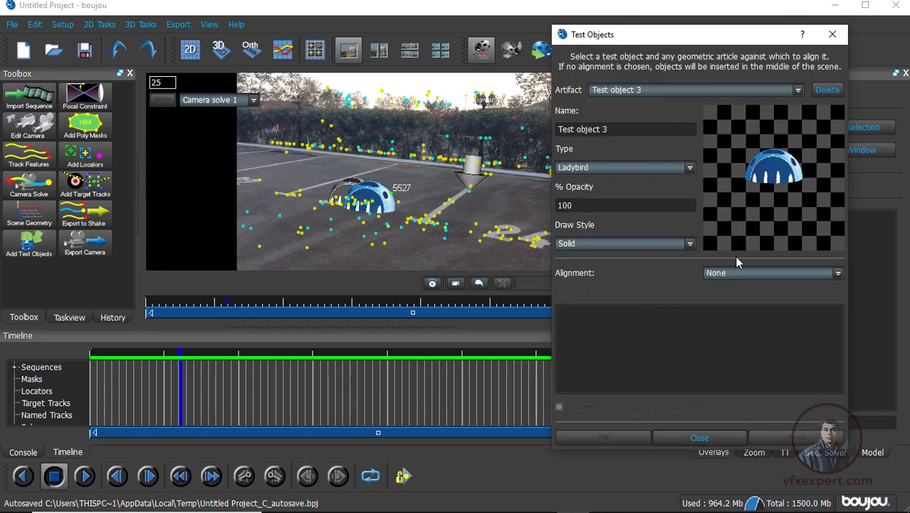
{"action": "left_click", "coordinate": [745, 272]}
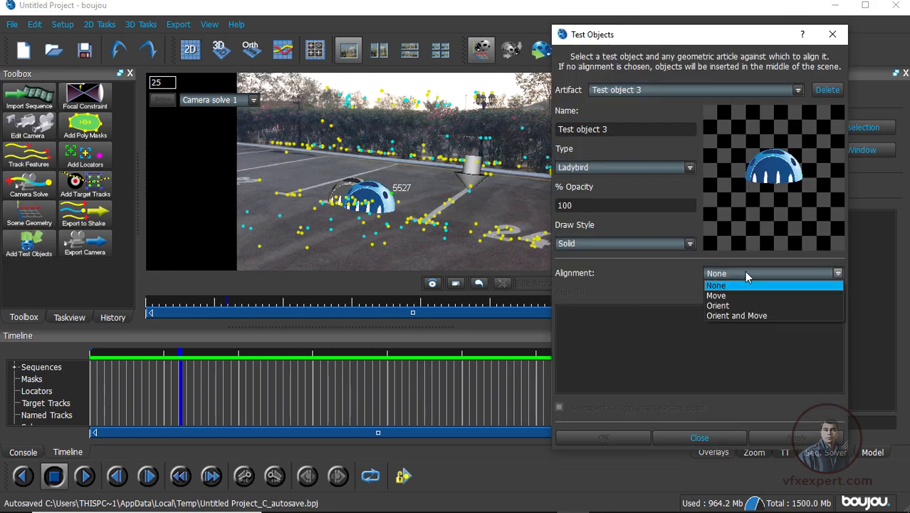
{"action": "left_click", "coordinate": [589, 170]}
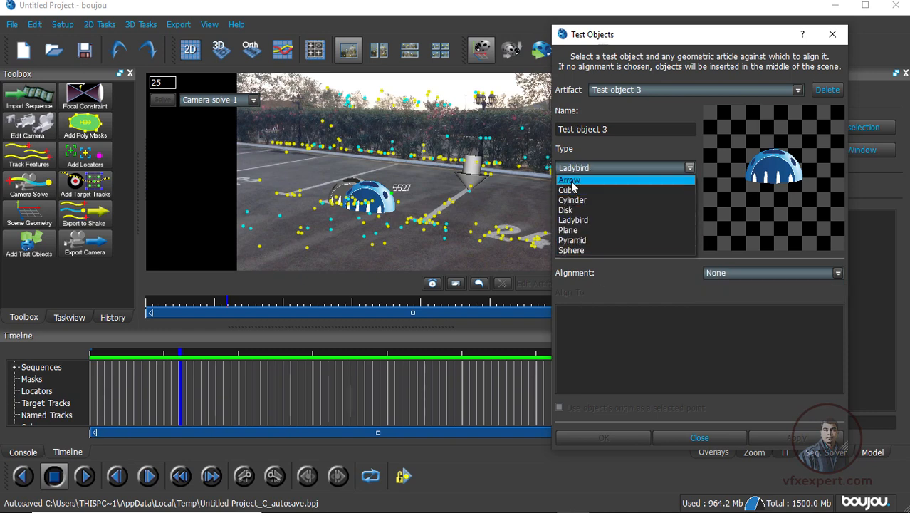
{"action": "left_click", "coordinate": [571, 182]}
{"action": "left_click", "coordinate": [728, 272]}
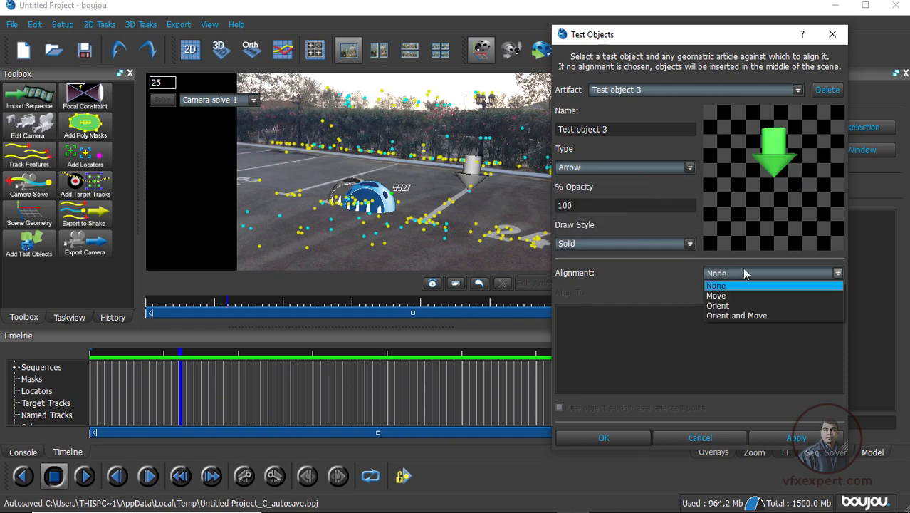
{"action": "left_click", "coordinate": [721, 296]}
{"action": "left_click", "coordinate": [630, 312]}
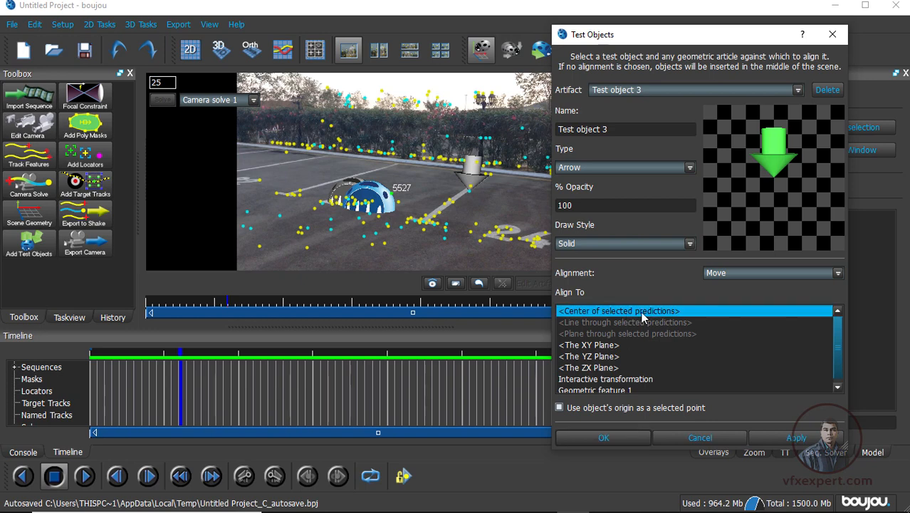
{"action": "left_click", "coordinate": [810, 437]}
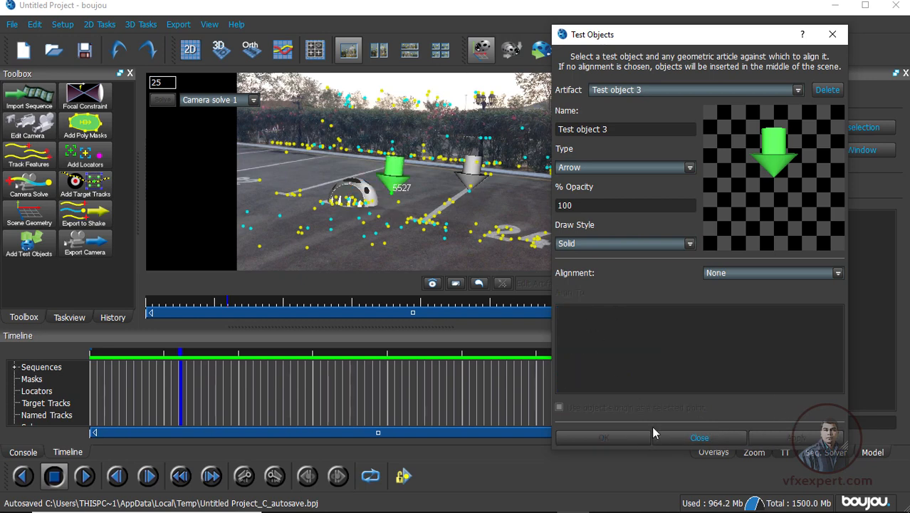
{"action": "left_click", "coordinate": [699, 437]}
Step: Deselect the point, play the sequence with both arrows, and hide the Predictions overlay
{"action": "left_click", "coordinate": [538, 206]}
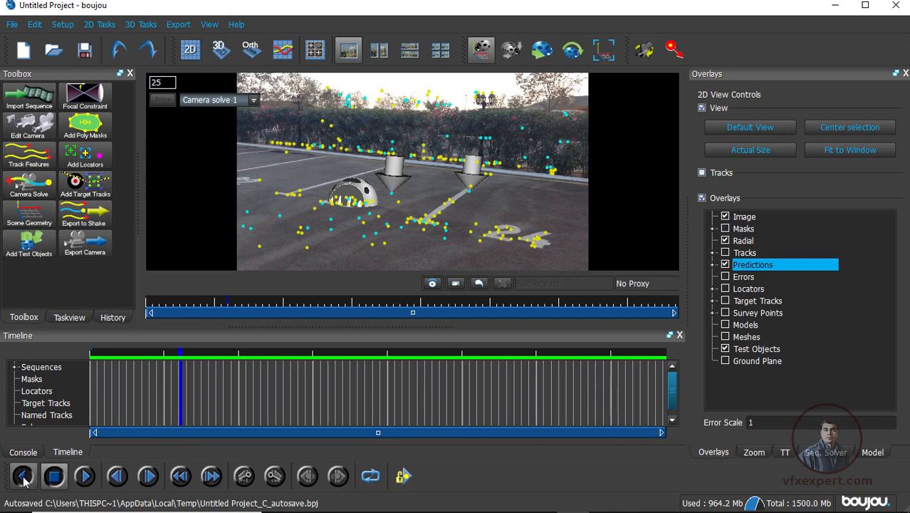
{"action": "left_click", "coordinate": [84, 477]}
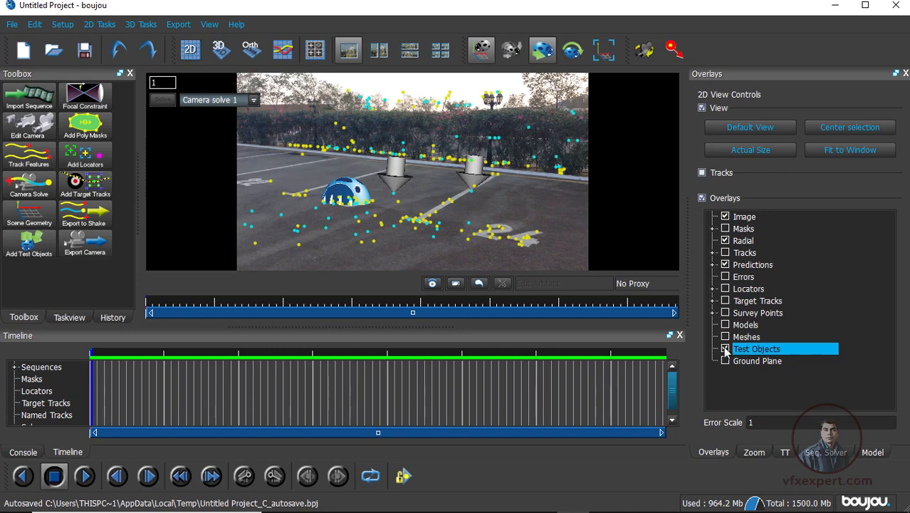
{"action": "left_click", "coordinate": [725, 264]}
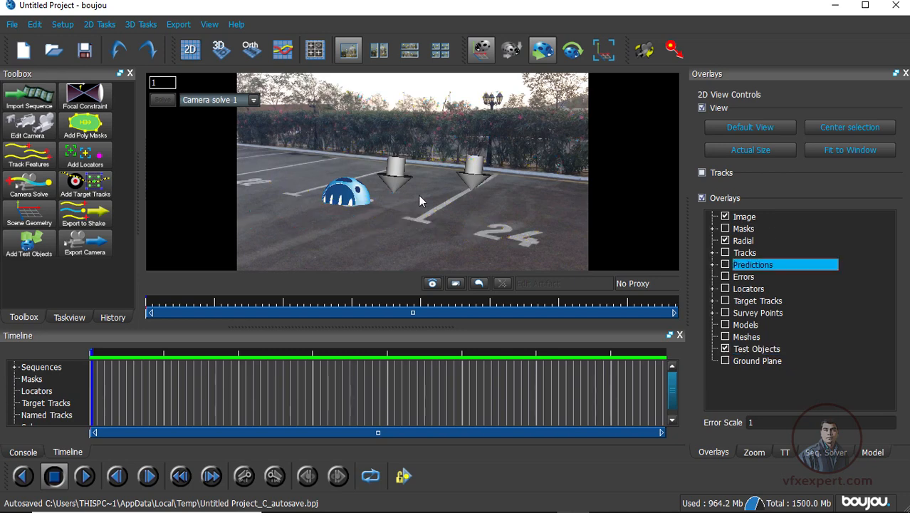
Step: Scrub the start of the sequence with the test objects and check the export commands available for the toolbox
{"action": "left_click_drag", "start_coordinate": [270, 303], "coordinate": [152, 303]}
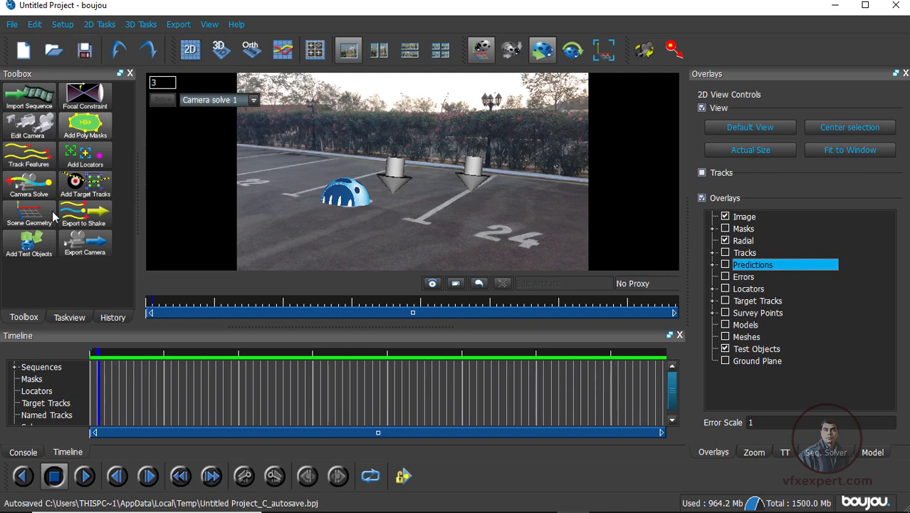
{"action": "right_click", "coordinate": [75, 269]}
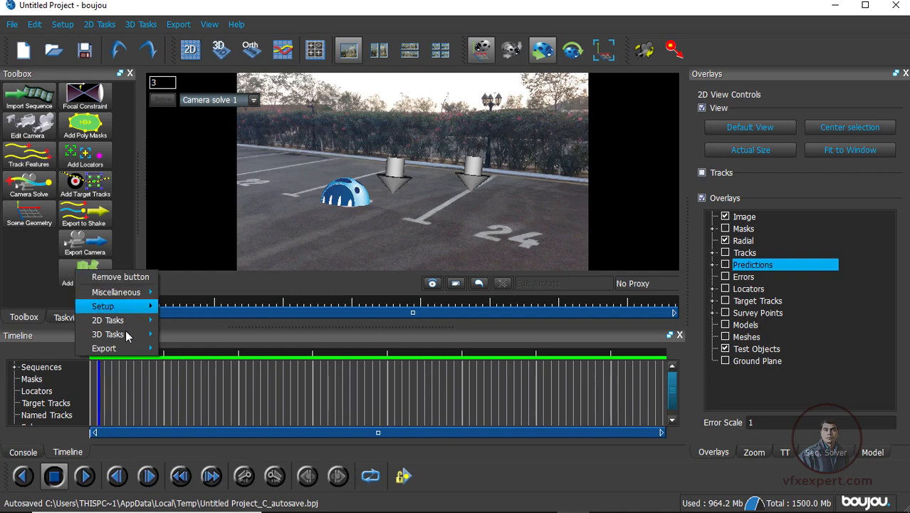
{"action": "mouse_move", "coordinate": [126, 349]}
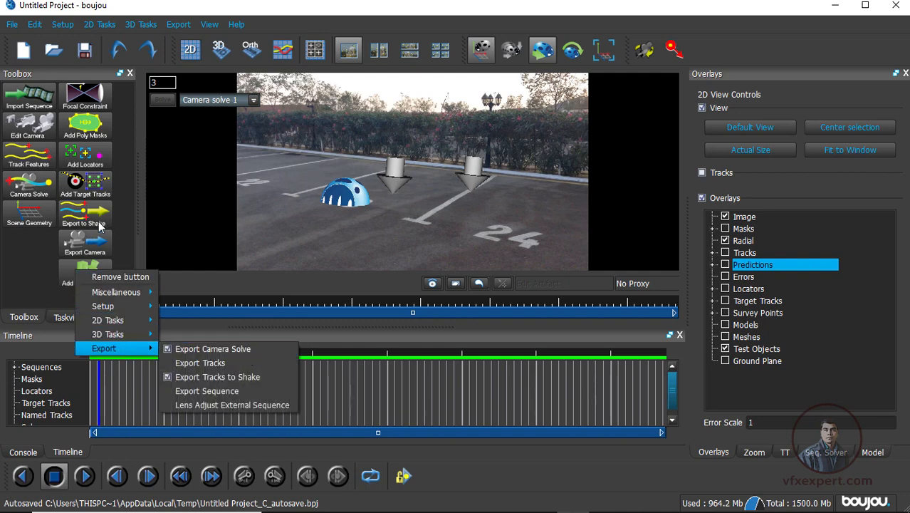
{"action": "left_click", "coordinate": [119, 246]}
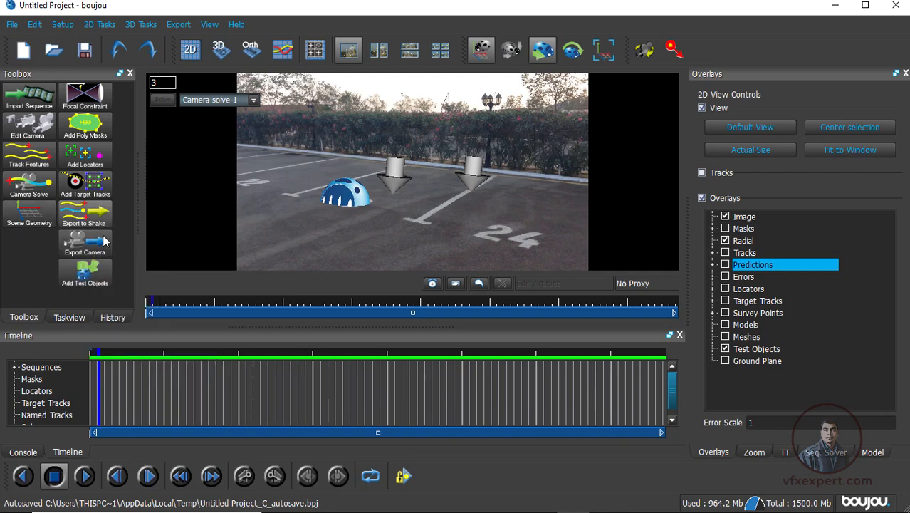
{"action": "left_click_drag", "start_coordinate": [77, 272], "coordinate": [17, 247]}
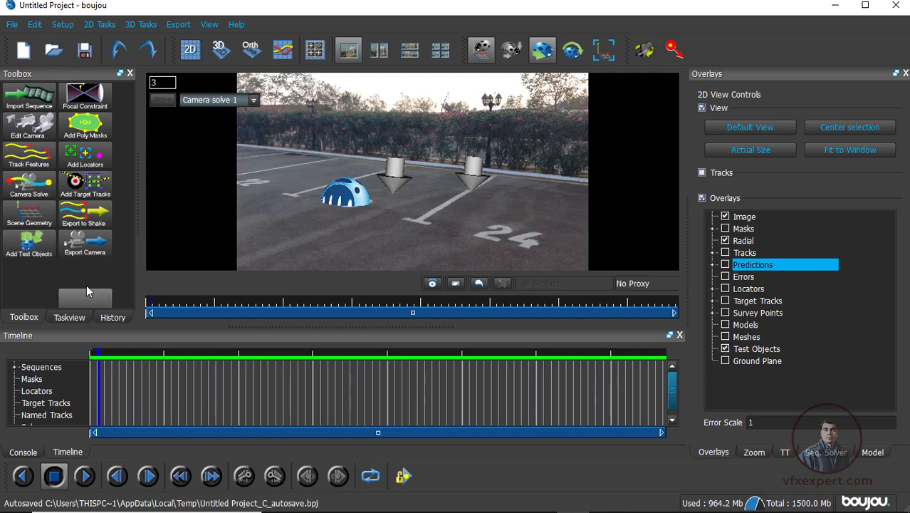
Step: Set up the camera export as Maya 4+ (*.ma) with Moving Camera, Static Scene and a scene scale of 10
{"action": "left_click", "coordinate": [92, 248]}
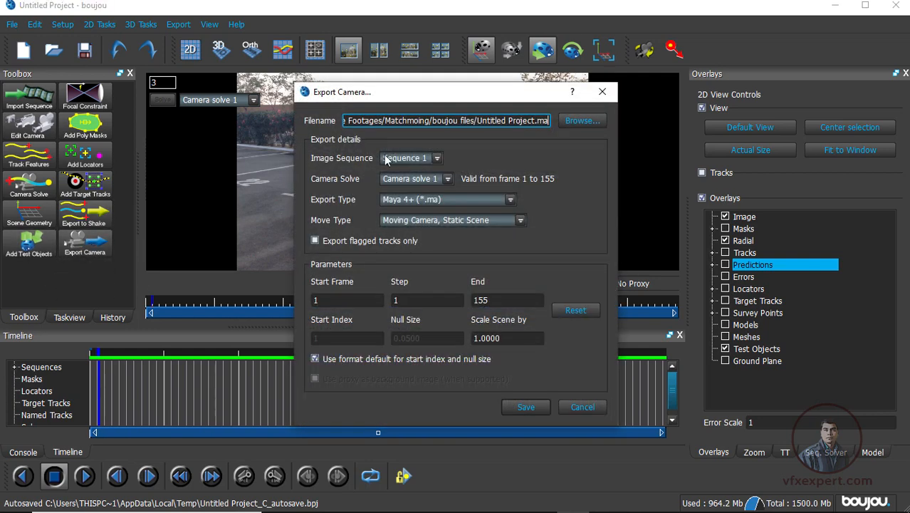
{"action": "left_click_drag", "start_coordinate": [430, 96], "coordinate": [385, 96]}
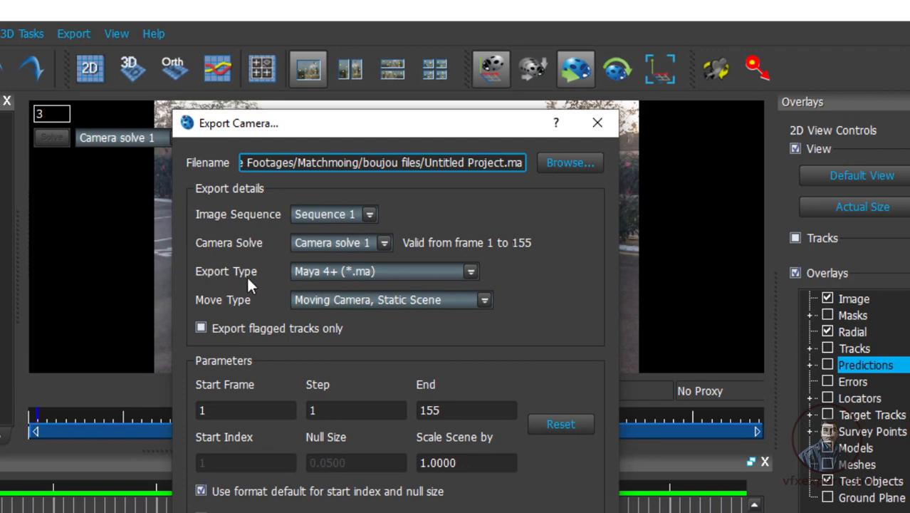
{"action": "left_click", "coordinate": [470, 272]}
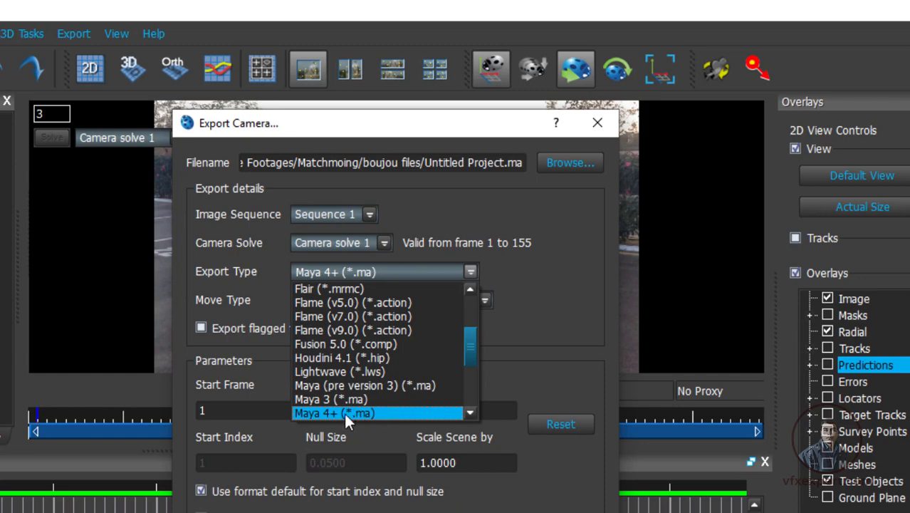
{"action": "left_click", "coordinate": [364, 413]}
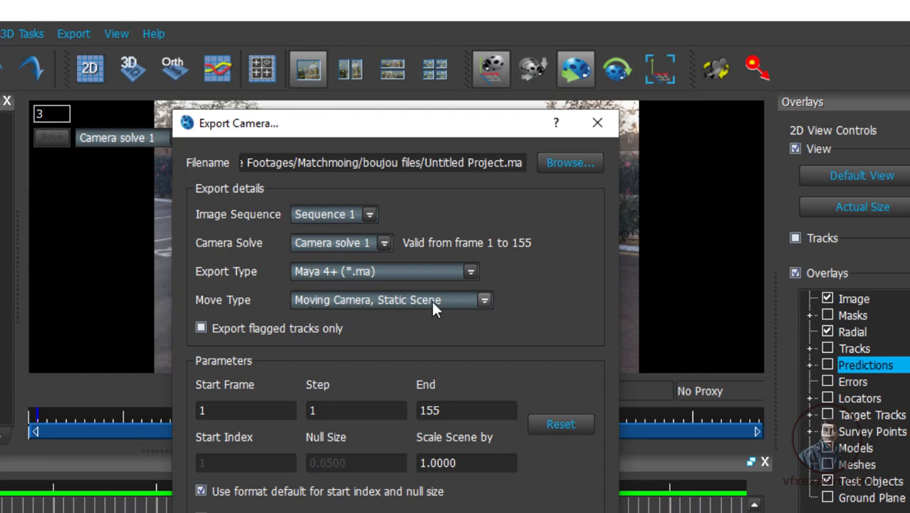
{"action": "left_click", "coordinate": [484, 301]}
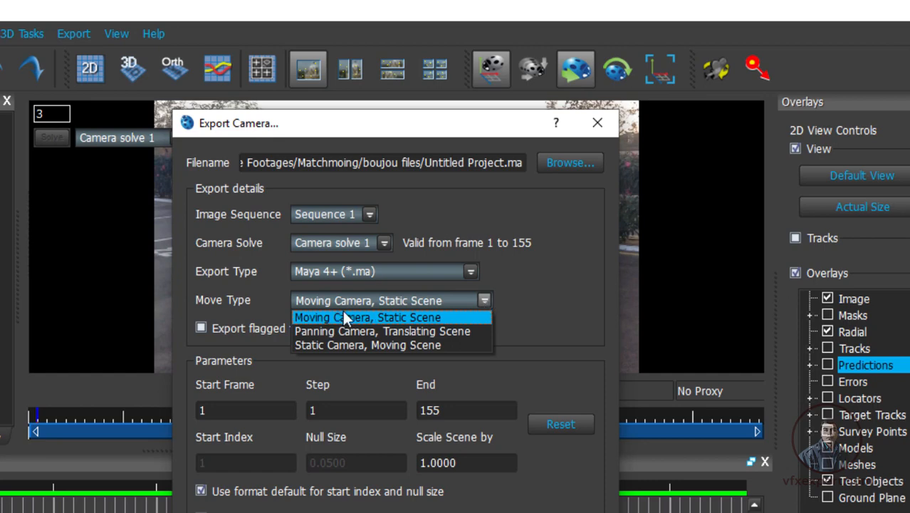
{"action": "left_click", "coordinate": [440, 304]}
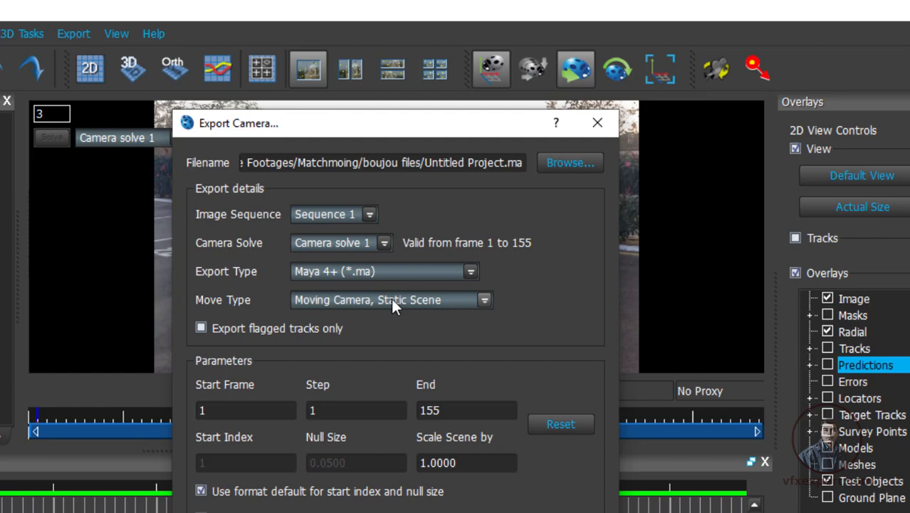
{"action": "double_click", "coordinate": [477, 463]}
{"action": "type", "text": "10"}
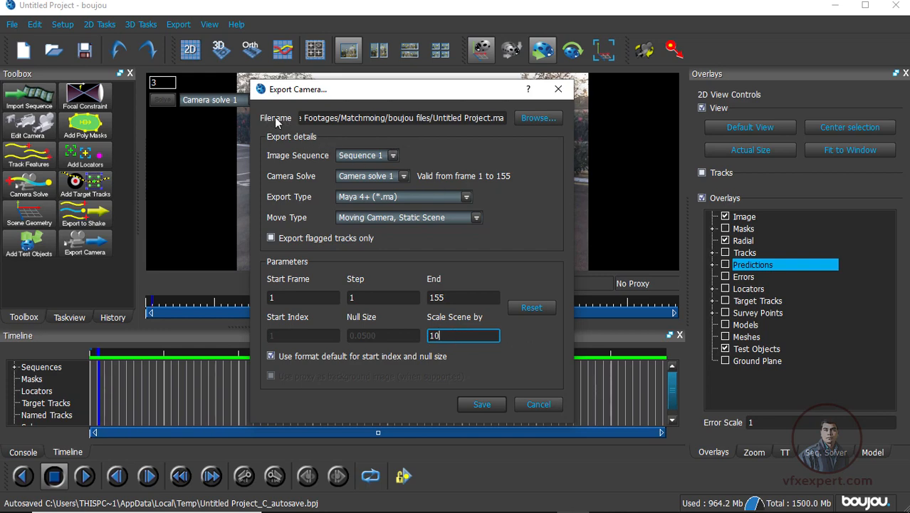
Step: Export the camera solve as bojou_camera into the number_camera data folder on the Desktop
{"action": "left_click", "coordinate": [537, 119]}
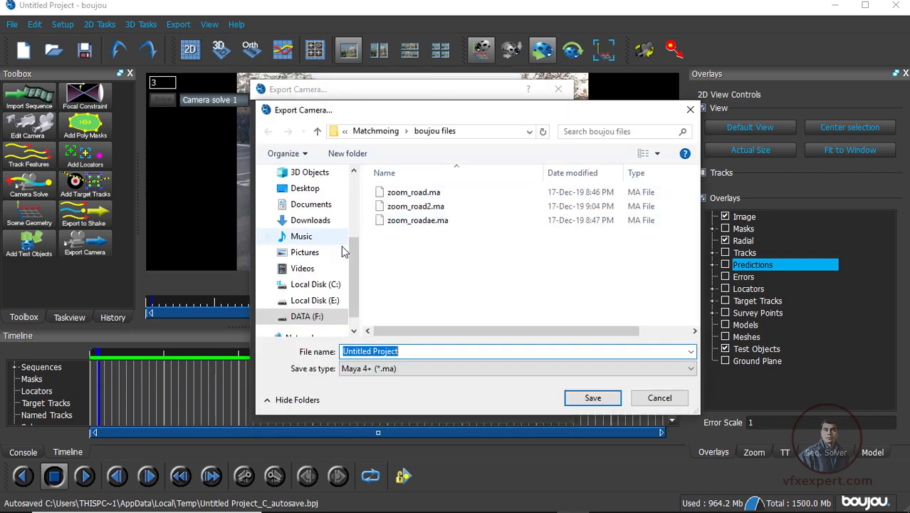
{"action": "scroll", "coordinate": [320, 242], "scroll_direction": "up", "scroll_amount": 3}
{"action": "left_click", "coordinate": [306, 202]}
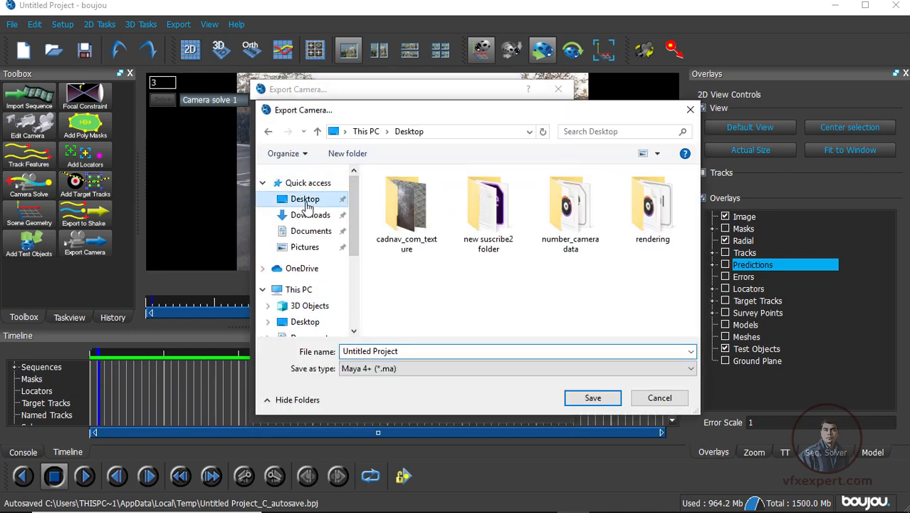
{"action": "double_click", "coordinate": [581, 246]}
{"action": "left_click", "coordinate": [421, 350]}
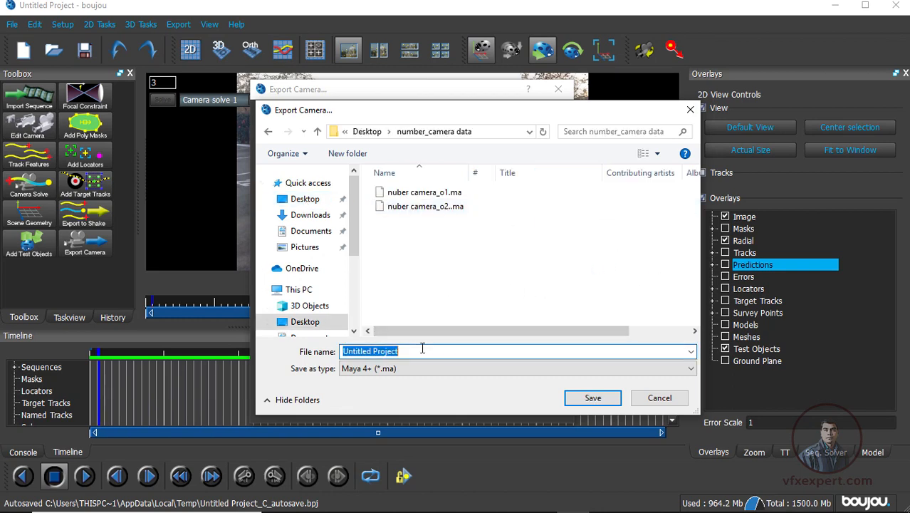
{"action": "type", "text": "bojo"}
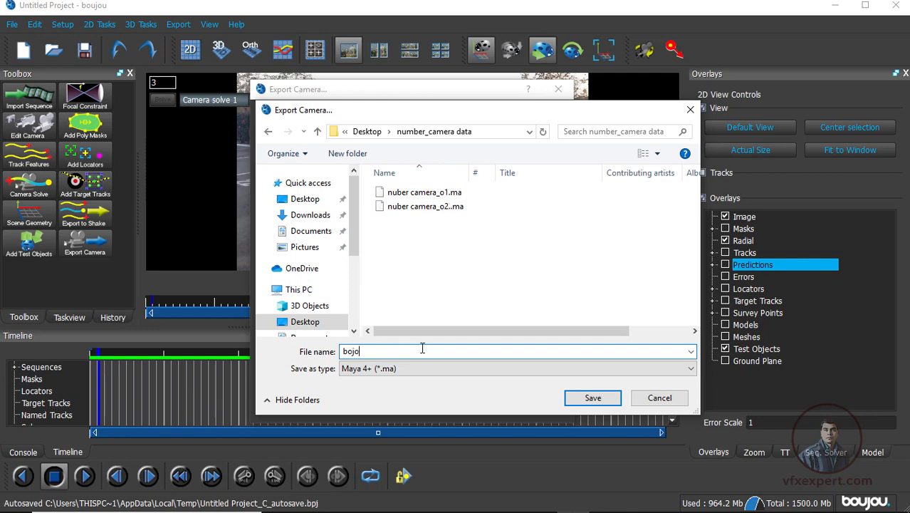
{"action": "type", "text": "u_camera"}
{"action": "left_click", "coordinate": [592, 397]}
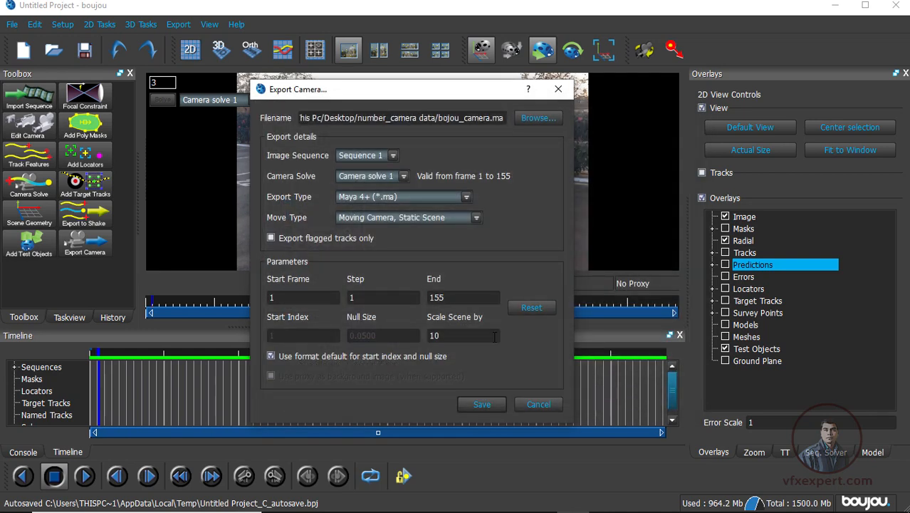
{"action": "left_click", "coordinate": [487, 405]}
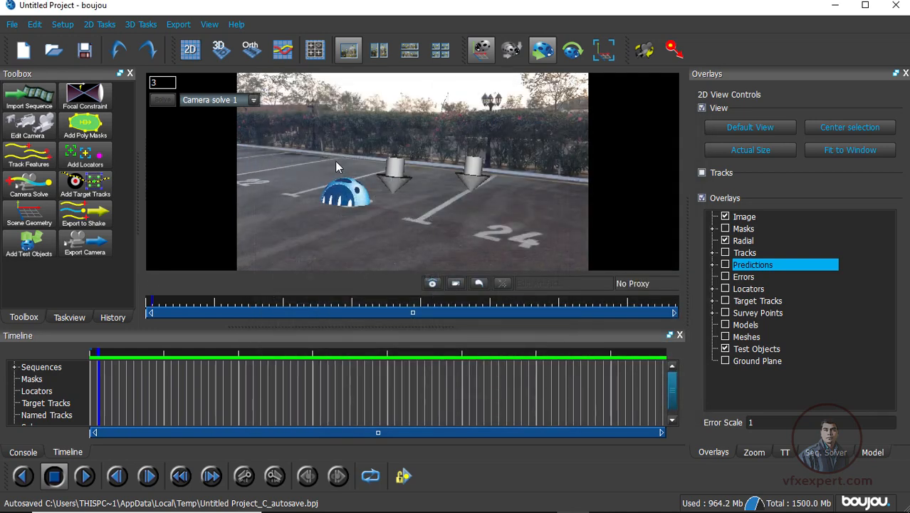
Step: Save the boujou project as number_shot in the number_camera data folder and scrub through the sequence
{"action": "left_click", "coordinate": [12, 25]}
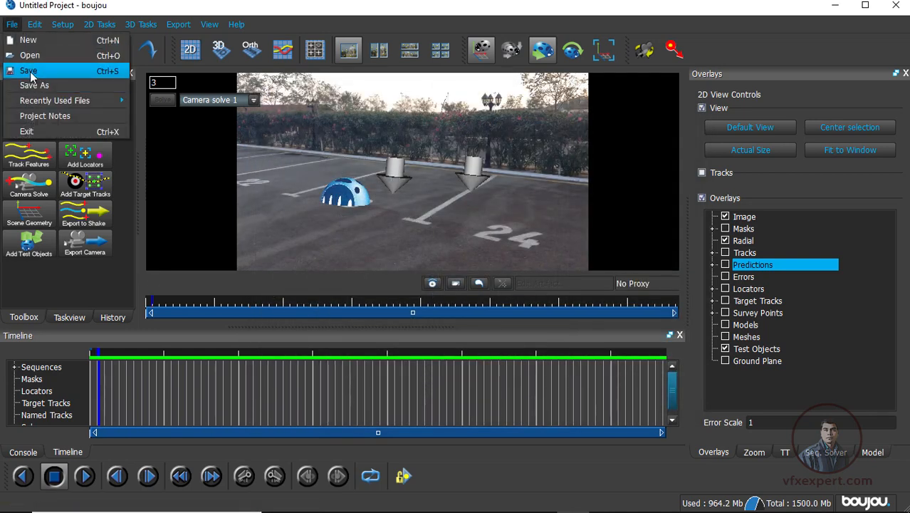
{"action": "left_click", "coordinate": [30, 71]}
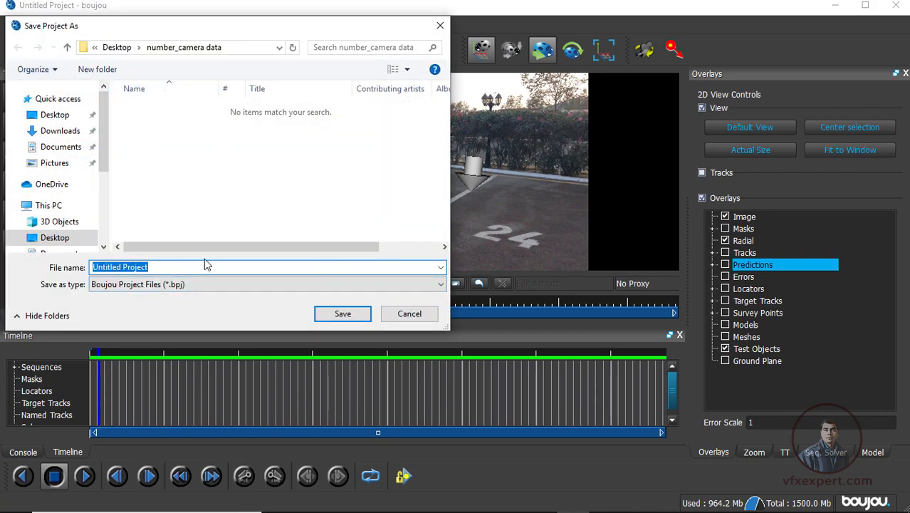
{"action": "type", "text": "num"}
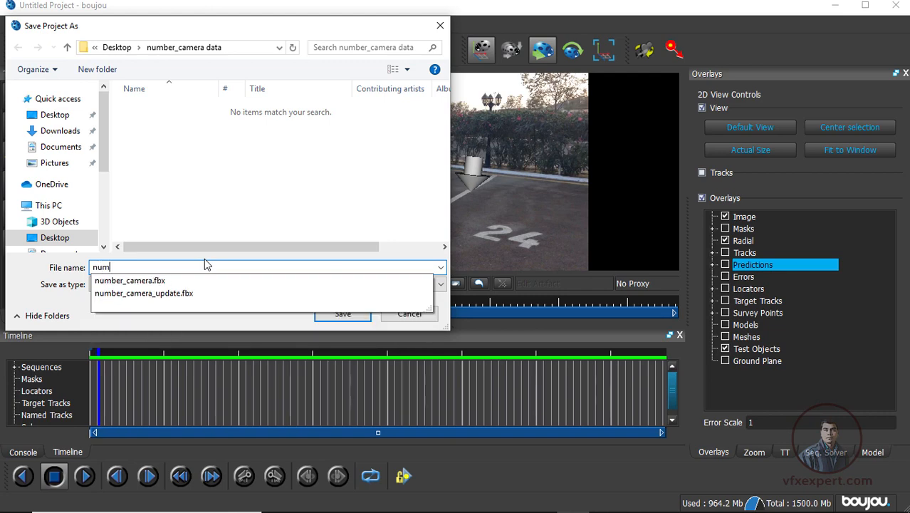
{"action": "type", "text": "ber_shot"}
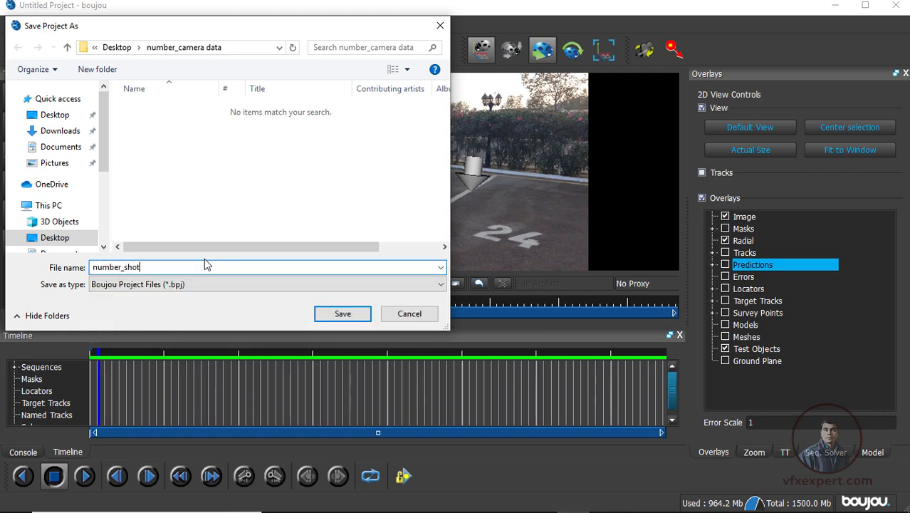
{"action": "left_click", "coordinate": [355, 314]}
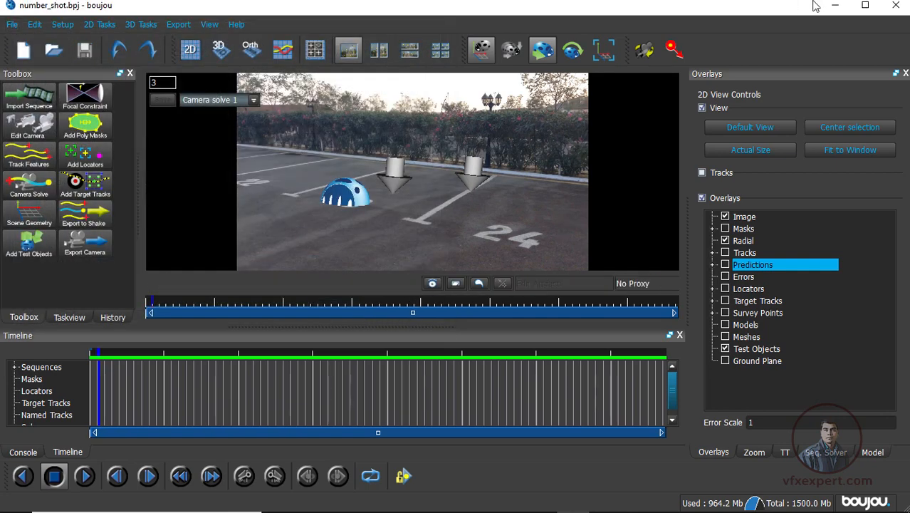
{"action": "left_click_drag", "start_coordinate": [280, 302], "coordinate": [205, 275]}
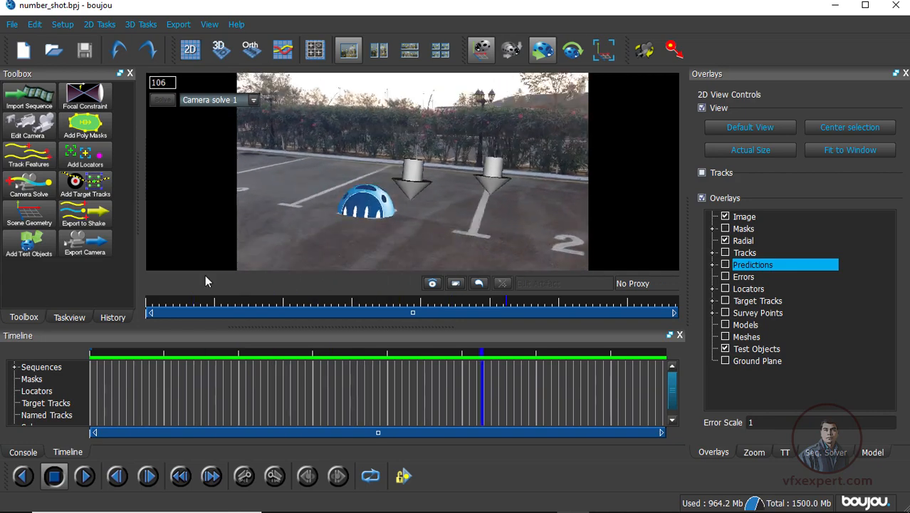
Step: Switch to Maya and create a new scene in centimeters and degrees at 24 fps, discarding the current untitled scene
{"action": "left_click", "coordinate": [839, 8]}
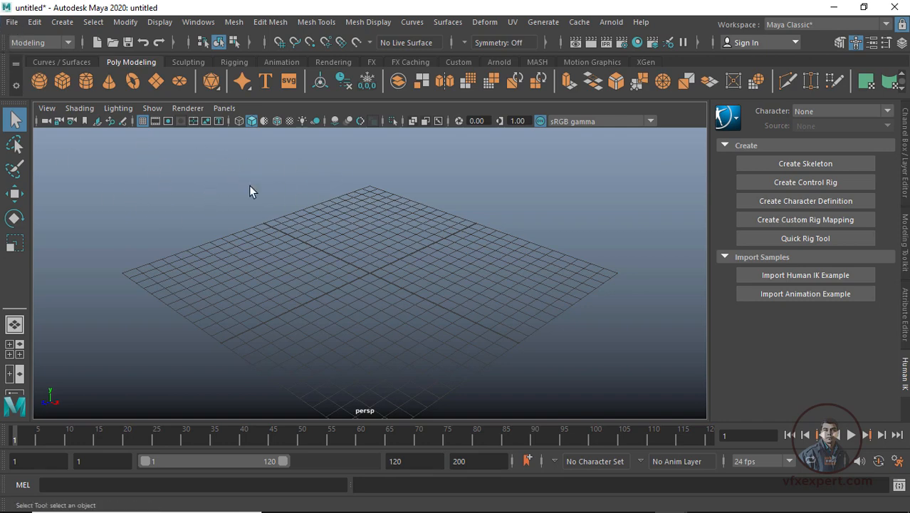
{"action": "left_click", "coordinate": [13, 22]}
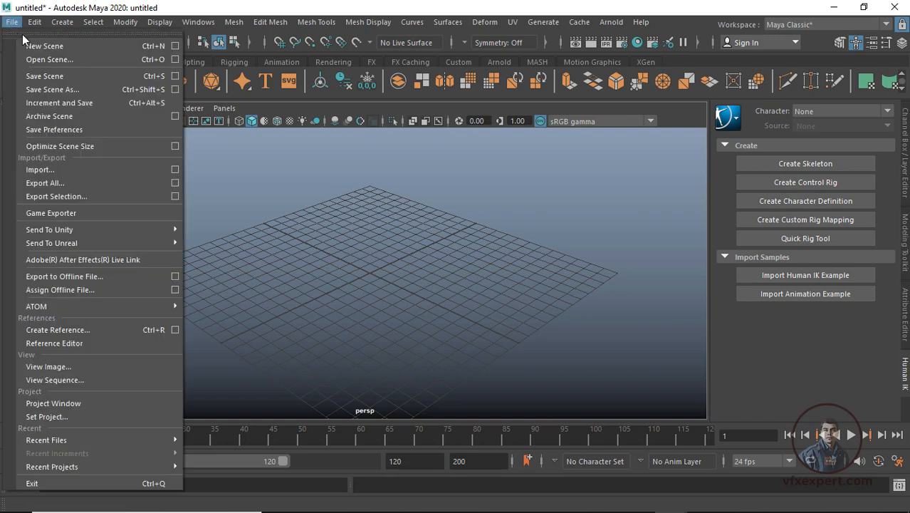
{"action": "left_click", "coordinate": [176, 47]}
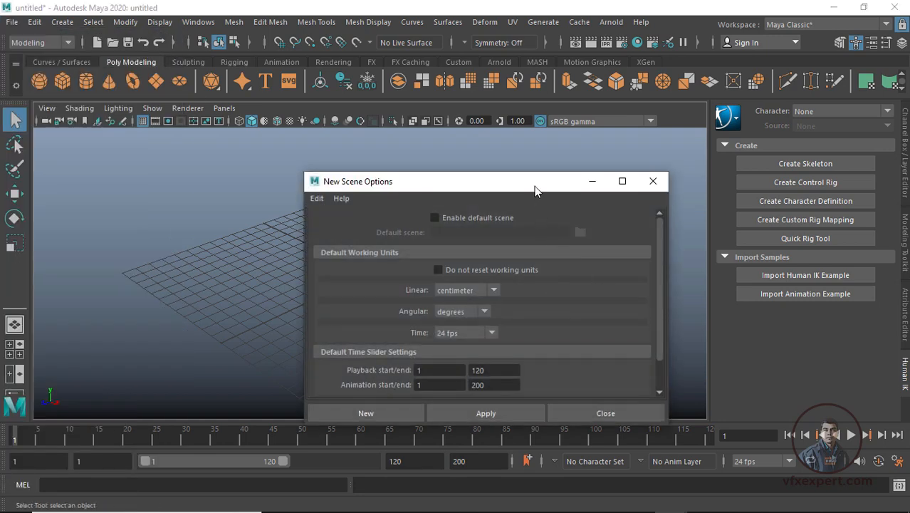
{"action": "left_click_drag", "start_coordinate": [534, 187], "coordinate": [508, 158]}
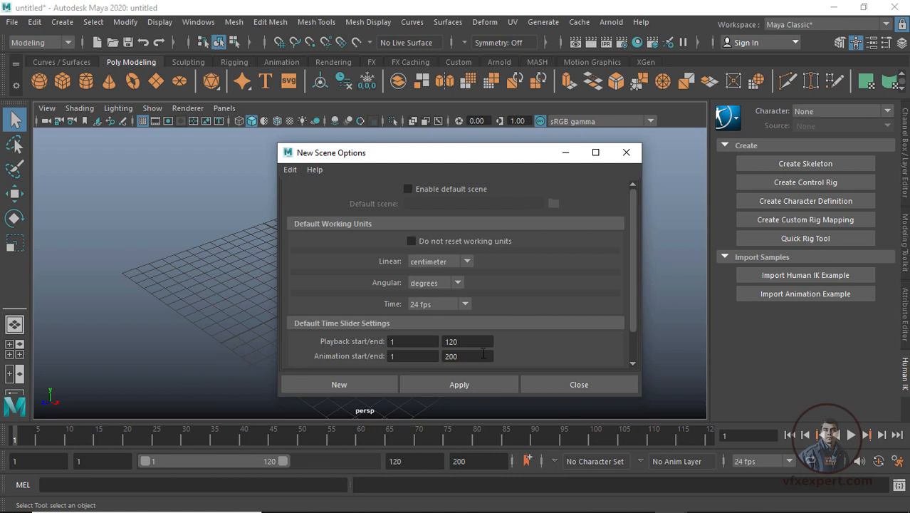
{"action": "left_click", "coordinate": [357, 385]}
{"action": "left_click", "coordinate": [459, 266]}
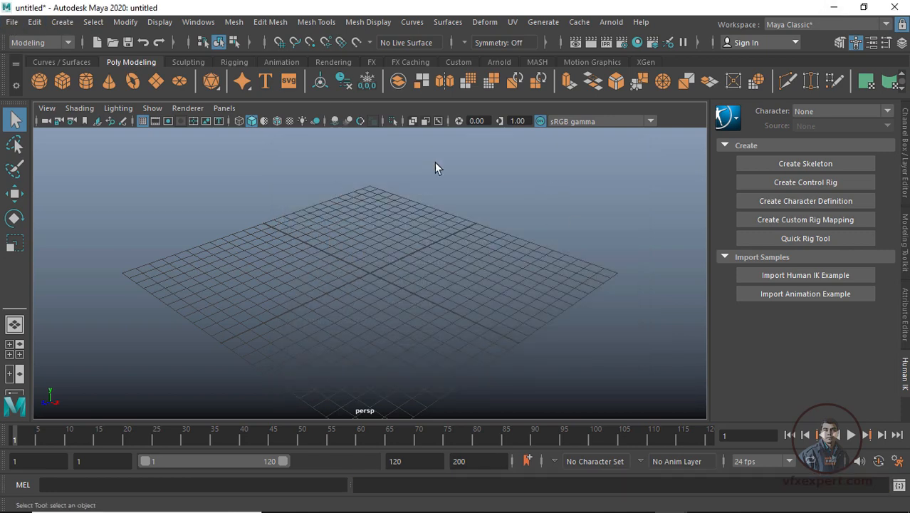
Step: Import bojou_camera.ma from the Desktop's number_camera data folder into the Maya scene
{"action": "left_click", "coordinate": [835, 11]}
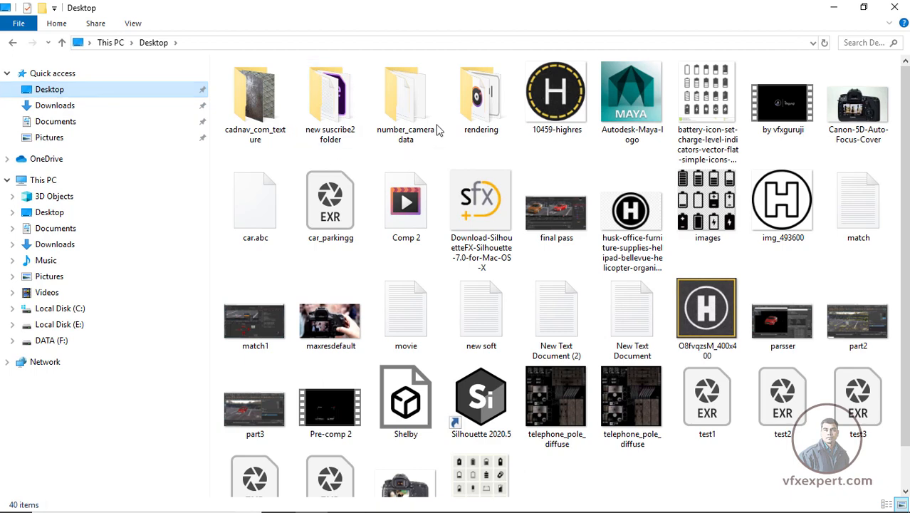
{"action": "double_click", "coordinate": [411, 95]}
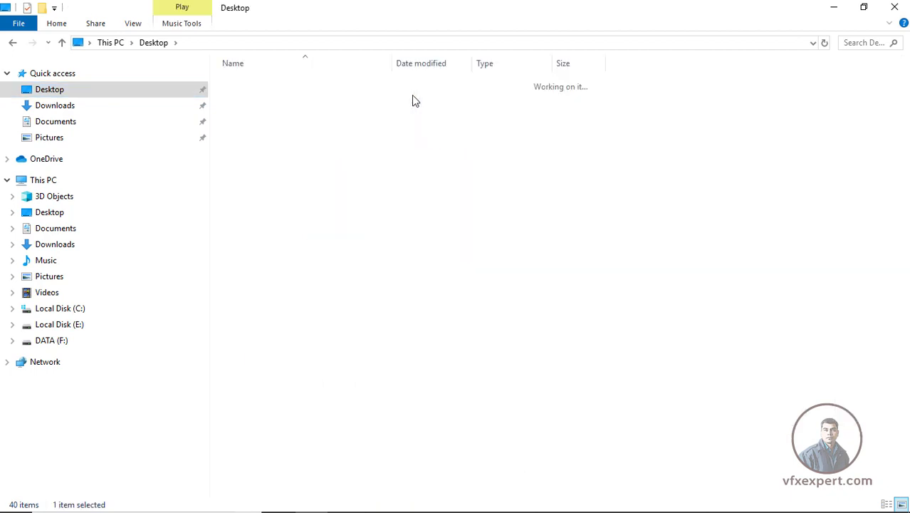
{"action": "left_click", "coordinate": [273, 90]}
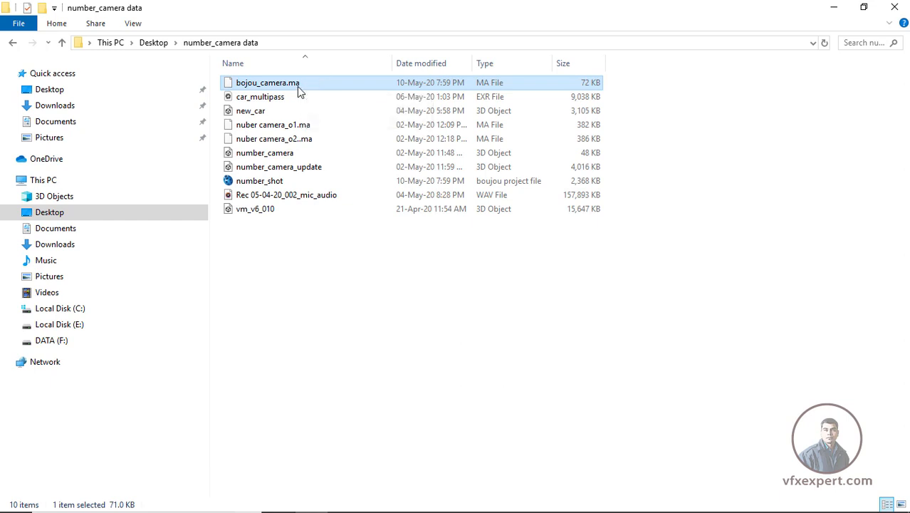
{"action": "left_click_drag", "start_coordinate": [301, 87], "coordinate": [381, 283]}
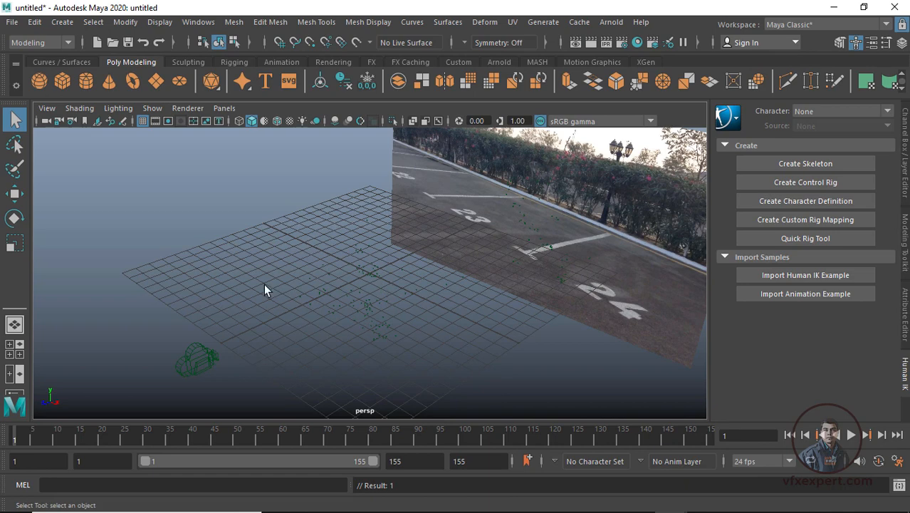
Step: Scrub the first few frames in the perspective view and select the imported tracking points and the camera to inspect them
{"action": "left_click_drag", "start_coordinate": [73, 437], "coordinate": [42, 436]}
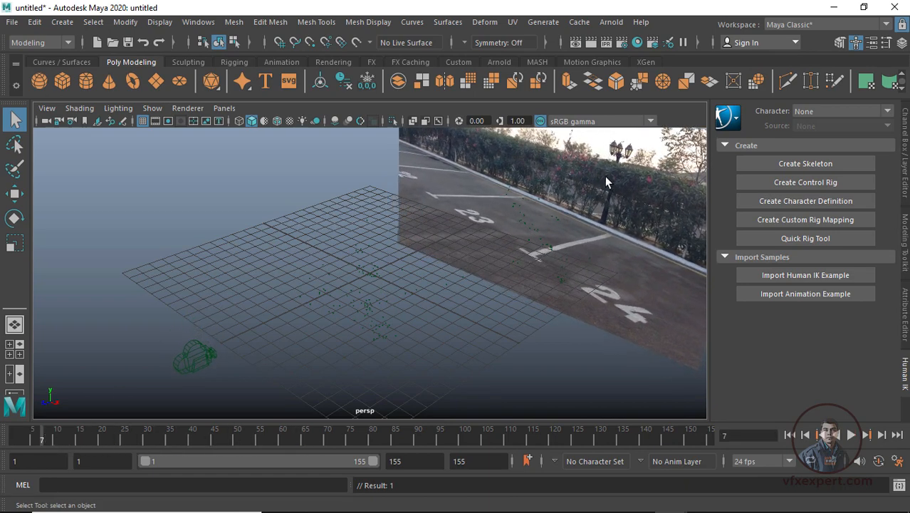
{"action": "left_click_drag", "start_coordinate": [296, 265], "coordinate": [413, 330]}
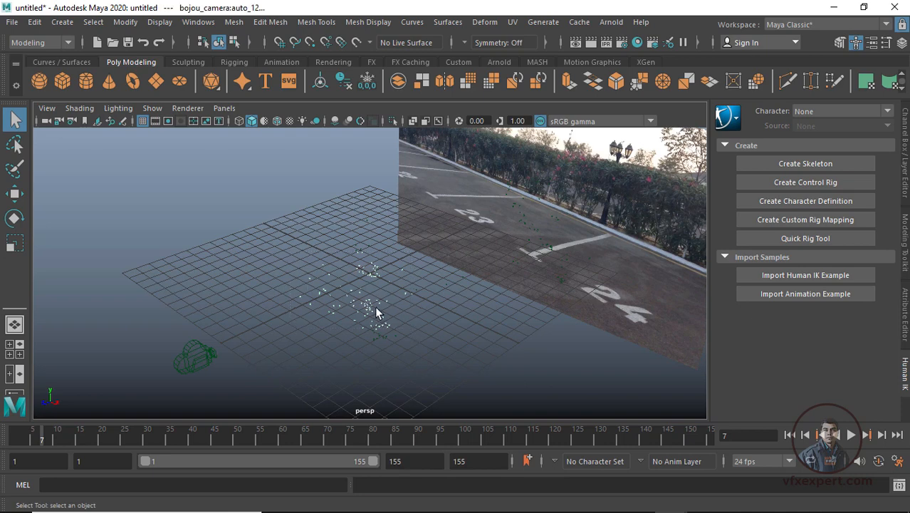
{"action": "left_click", "coordinate": [200, 358]}
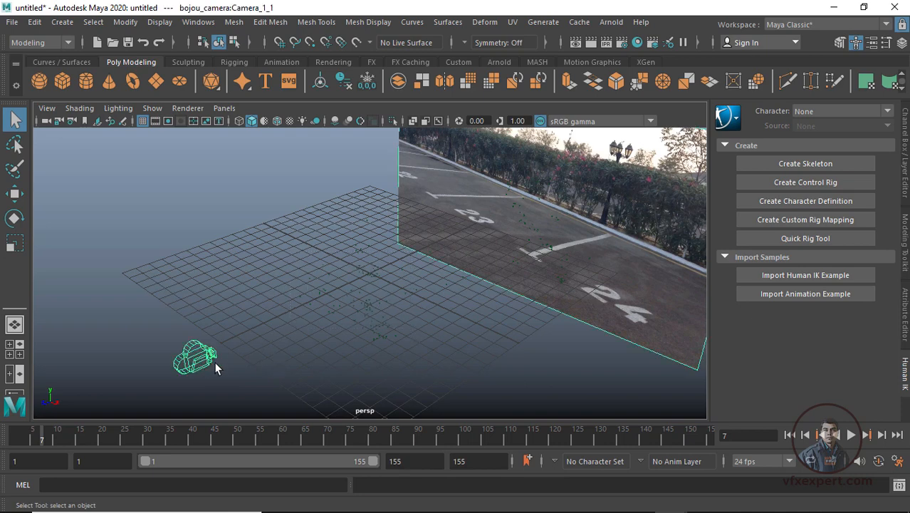
{"action": "left_click", "coordinate": [237, 371]}
Step: Look through bojou_camera:Camera_1_1 and scrub to frame 115 and back to frame 9 to check the points against the footage
{"action": "left_click", "coordinate": [225, 108]}
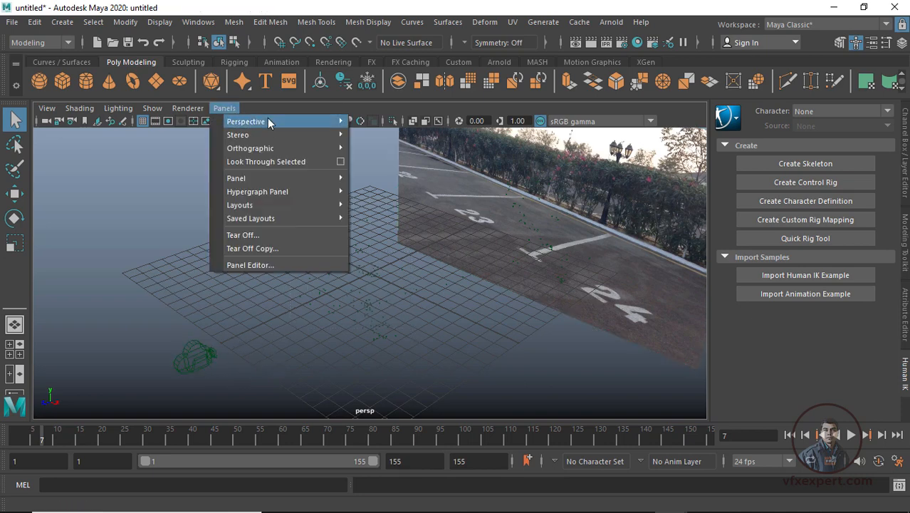
{"action": "mouse_move", "coordinate": [269, 121]}
{"action": "left_click", "coordinate": [419, 123]}
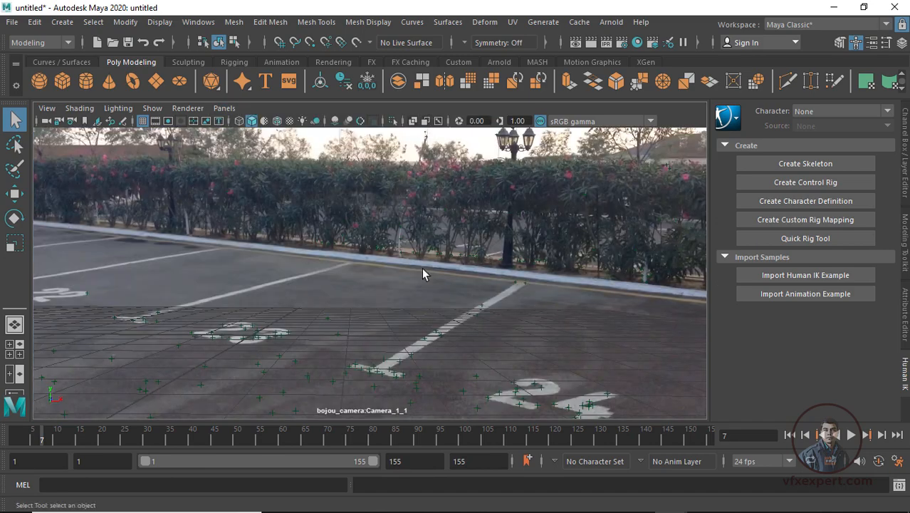
{"action": "left_click_drag", "start_coordinate": [67, 443], "coordinate": [533, 436]}
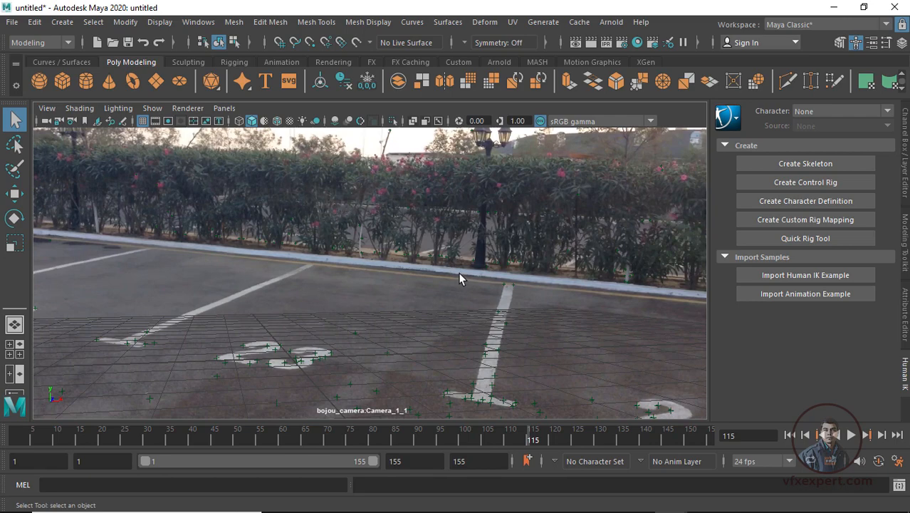
{"action": "left_click_drag", "start_coordinate": [540, 436], "coordinate": [50, 428]}
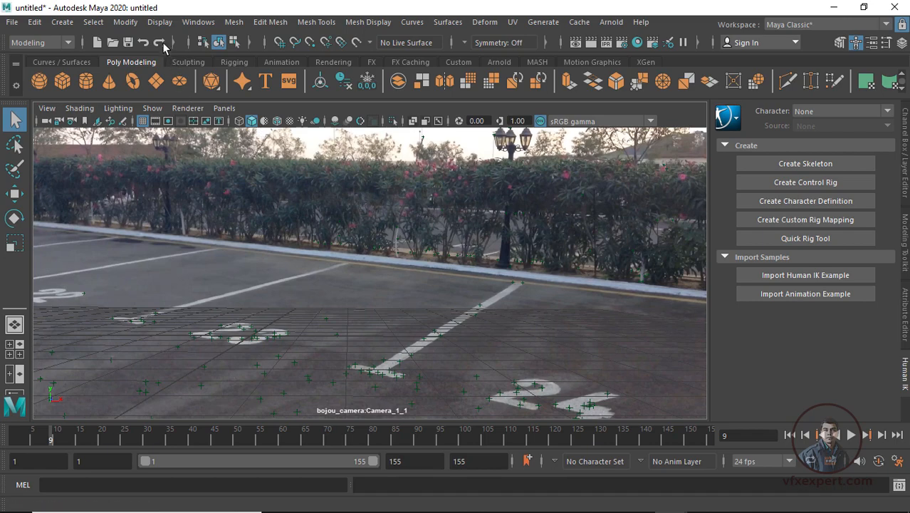
Step: Open the Outliner, expand bojou_camera:boujou_data, and select its Camera_1_1 and reference_points nodes in turn to inspect them
{"action": "left_click", "coordinate": [201, 24]}
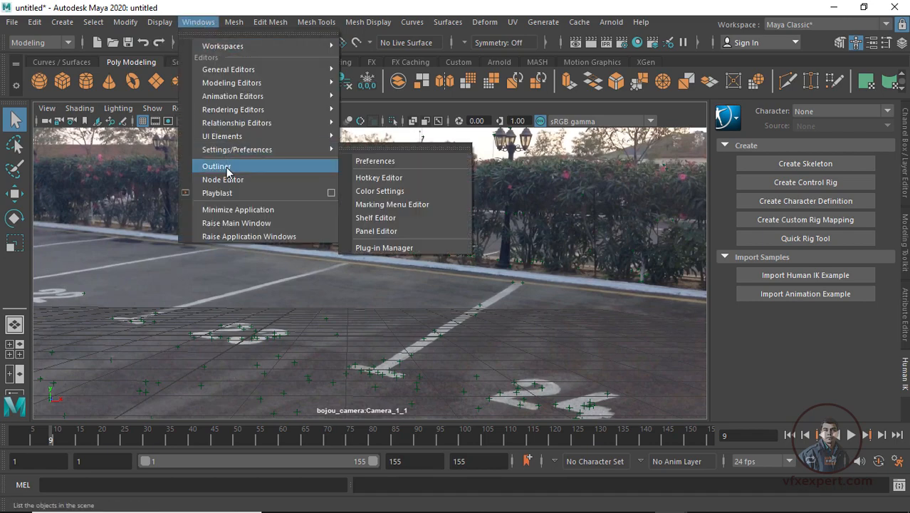
{"action": "left_click", "coordinate": [218, 168]}
{"action": "left_click_drag", "start_coordinate": [117, 104], "coordinate": [466, 93]}
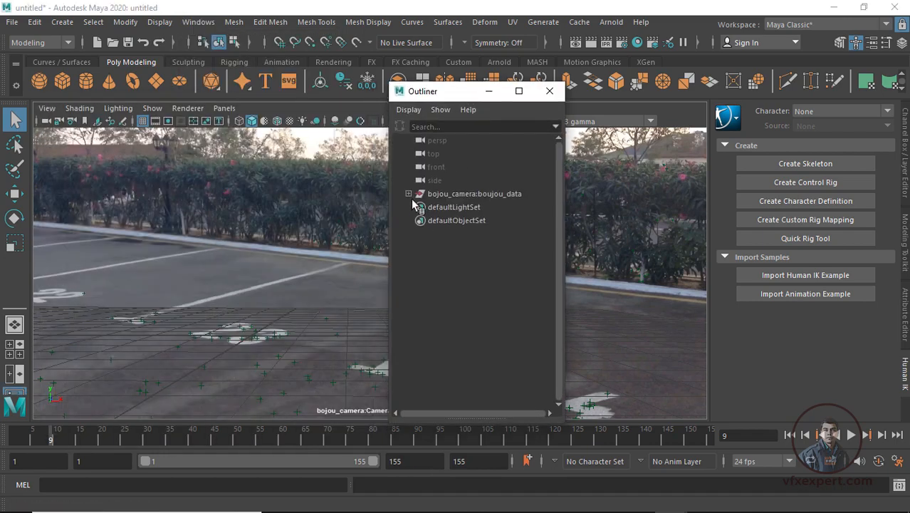
{"action": "left_click", "coordinate": [480, 194]}
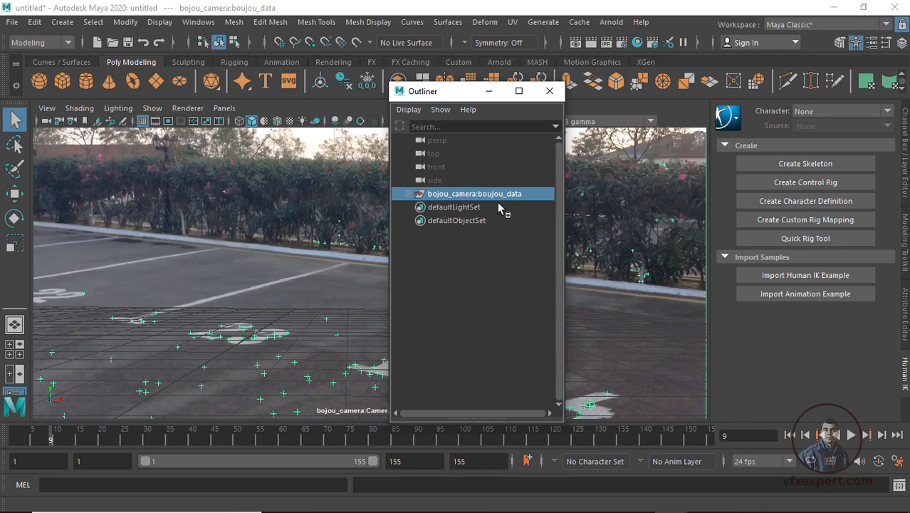
{"action": "left_click", "coordinate": [408, 194]}
{"action": "left_click", "coordinate": [461, 208]}
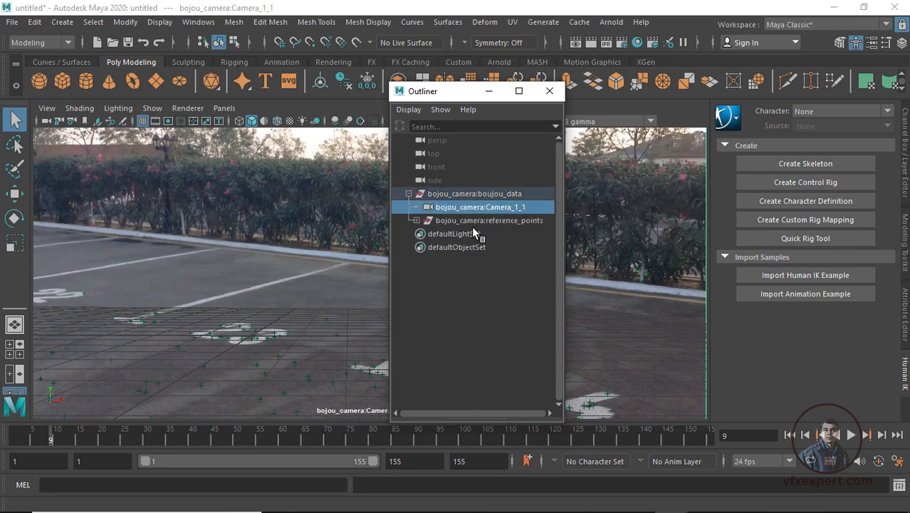
{"action": "left_click", "coordinate": [479, 220]}
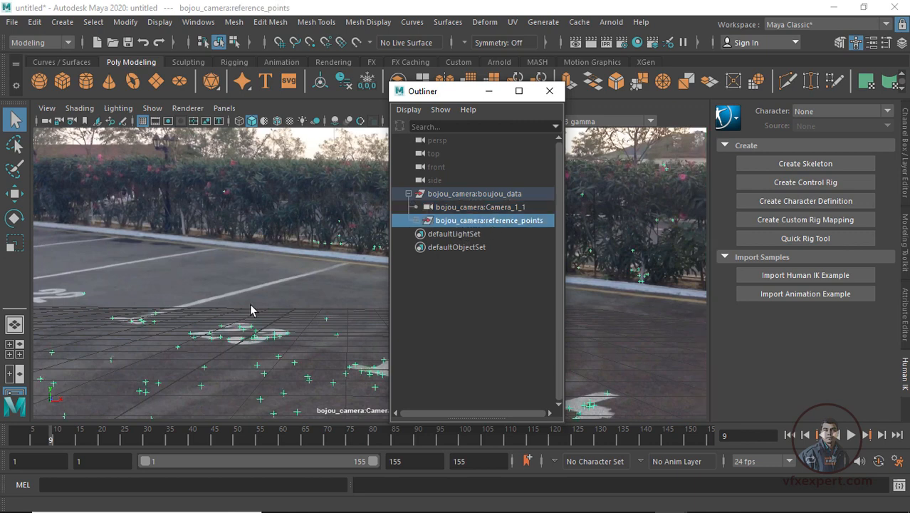
{"action": "left_click", "coordinate": [488, 211]}
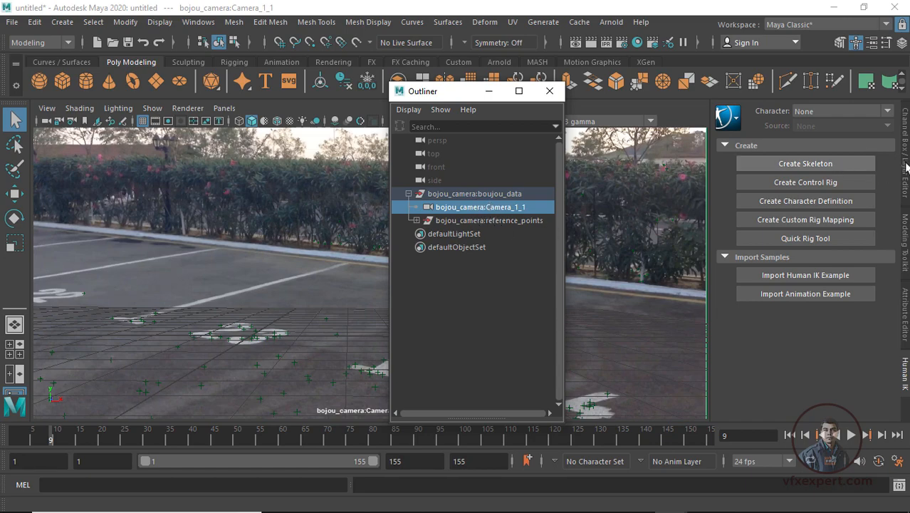
Step: Display the transform channels of bojou_camera:Camera_1_1 in the Channel Box, examine its animated attributes, and clear the selection
{"action": "left_click", "coordinate": [907, 326]}
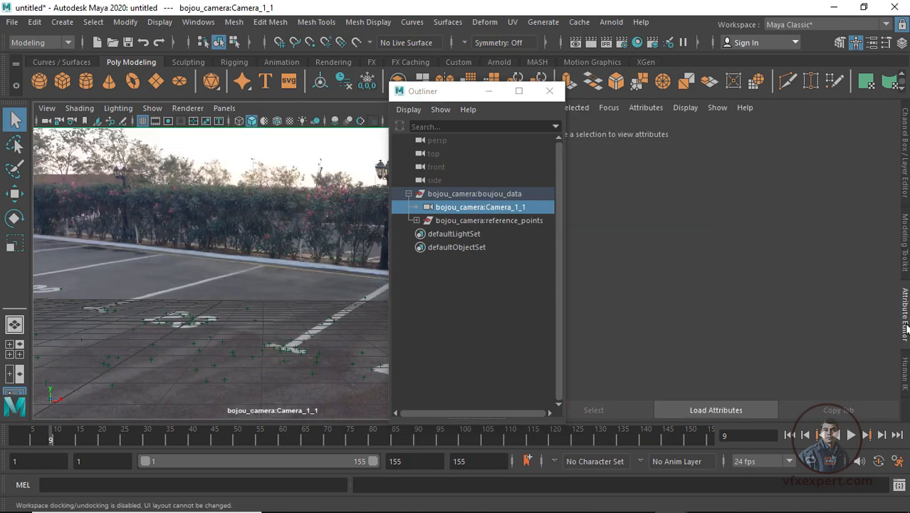
{"action": "left_click", "coordinate": [906, 326]}
{"action": "left_click", "coordinate": [906, 368]}
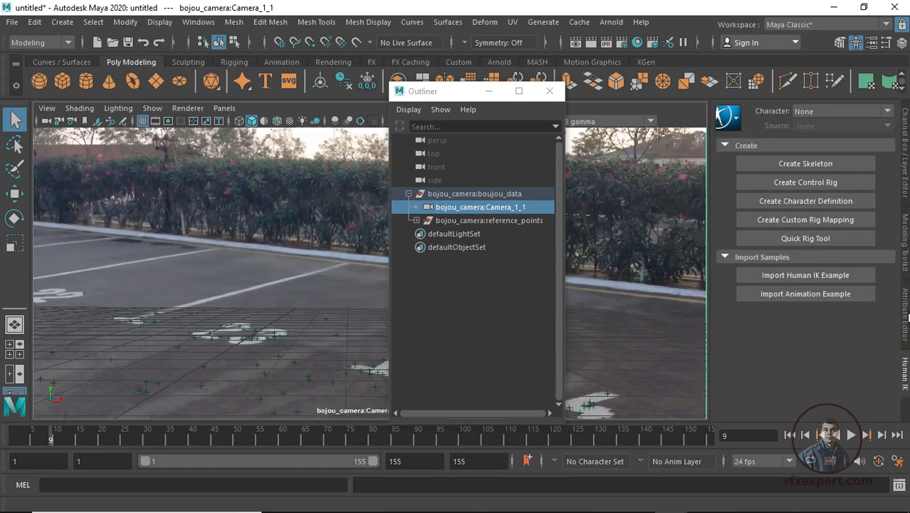
{"action": "left_click", "coordinate": [906, 320]}
{"action": "left_click", "coordinate": [908, 164]}
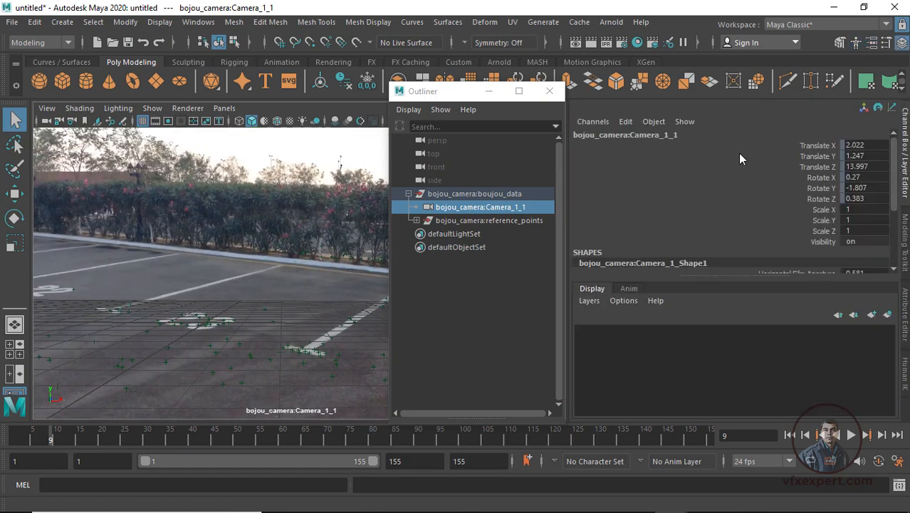
{"action": "left_click", "coordinate": [818, 156]}
{"action": "key", "text": "q"}
{"action": "left_click", "coordinate": [461, 271]}
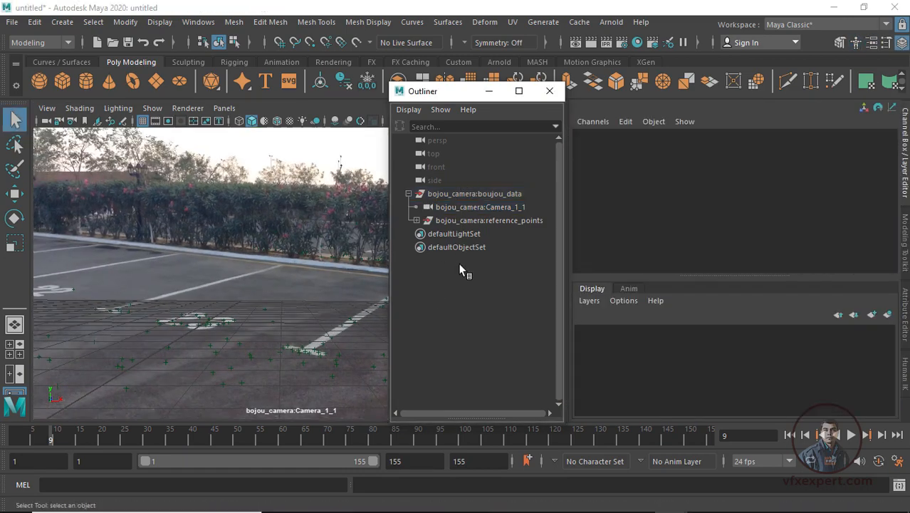
{"action": "left_click", "coordinate": [464, 208]}
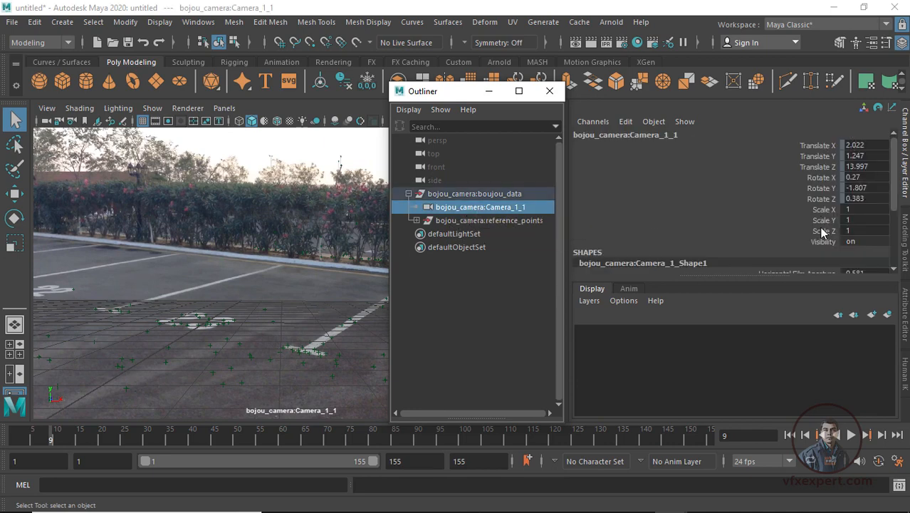
{"action": "left_click", "coordinate": [440, 274]}
{"action": "middle_click_drag", "start_coordinate": [424, 223], "coordinate": [407, 198]}
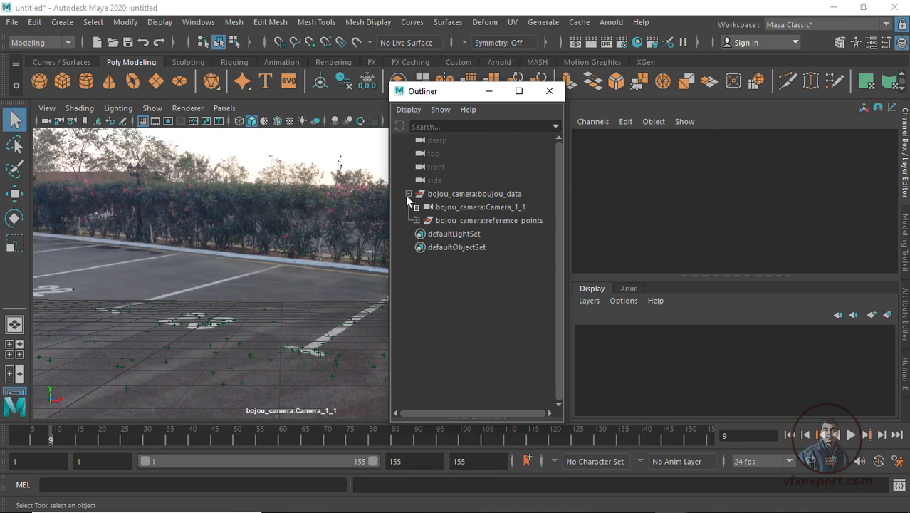
Step: Create a display layer from bojou_camera:reference_points, name it locator, and set its color to yellow
{"action": "left_click", "coordinate": [450, 220]}
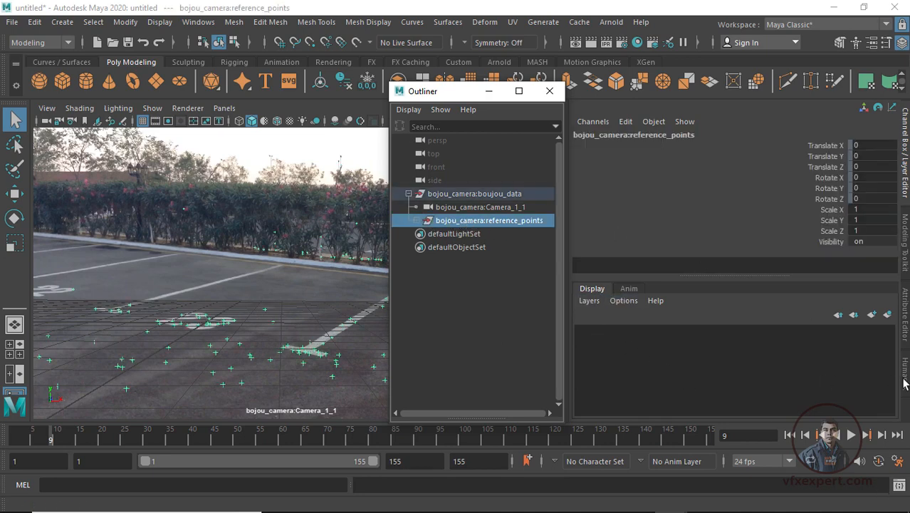
{"action": "left_click", "coordinate": [887, 314]}
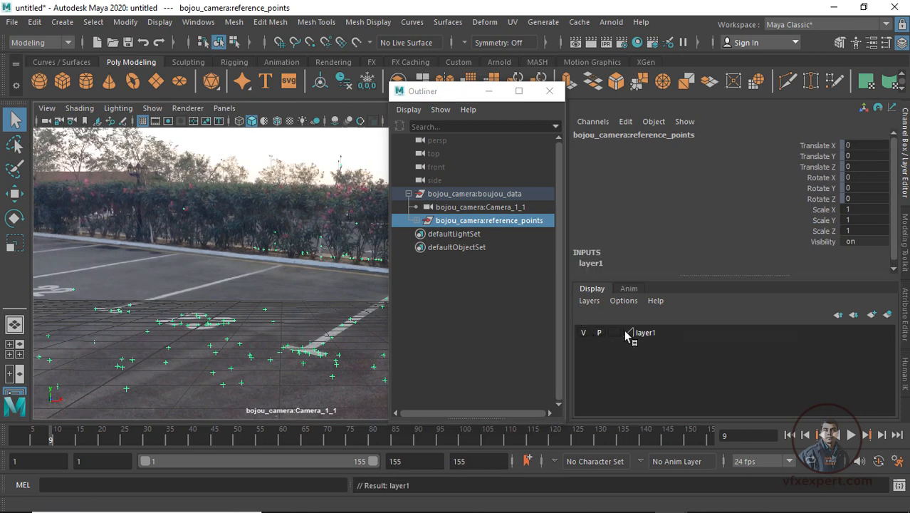
{"action": "left_click", "coordinate": [648, 333]}
{"action": "double_click", "coordinate": [653, 335]}
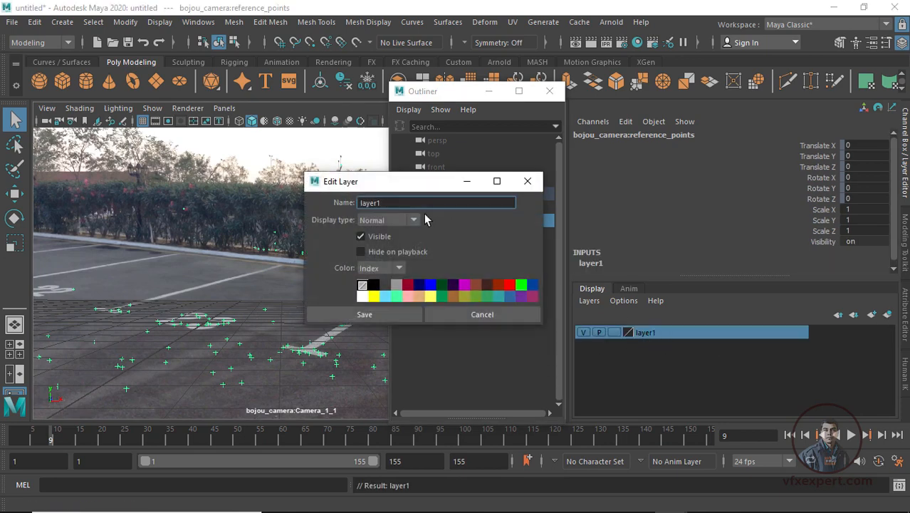
{"action": "left_click_drag", "start_coordinate": [400, 206], "coordinate": [337, 203]}
{"action": "type", "text": "locato"}
{"action": "left_click", "coordinate": [373, 297]}
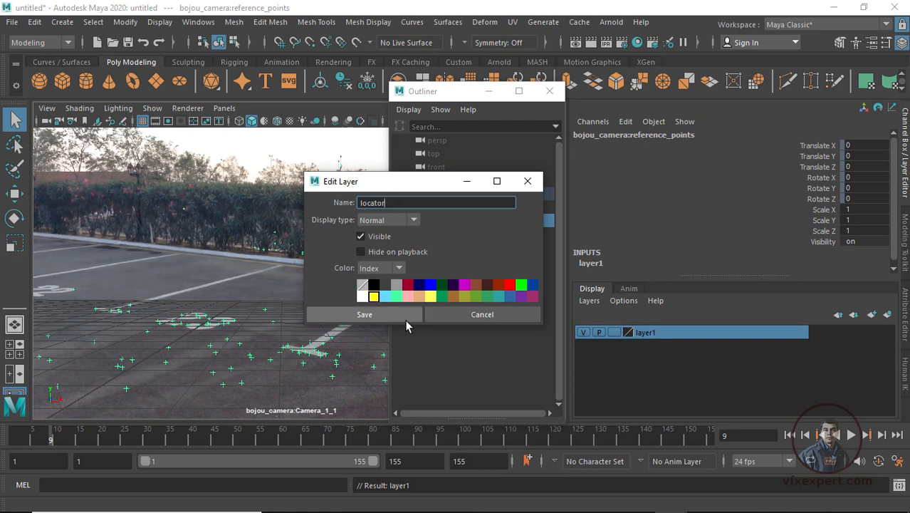
{"action": "left_click", "coordinate": [364, 314]}
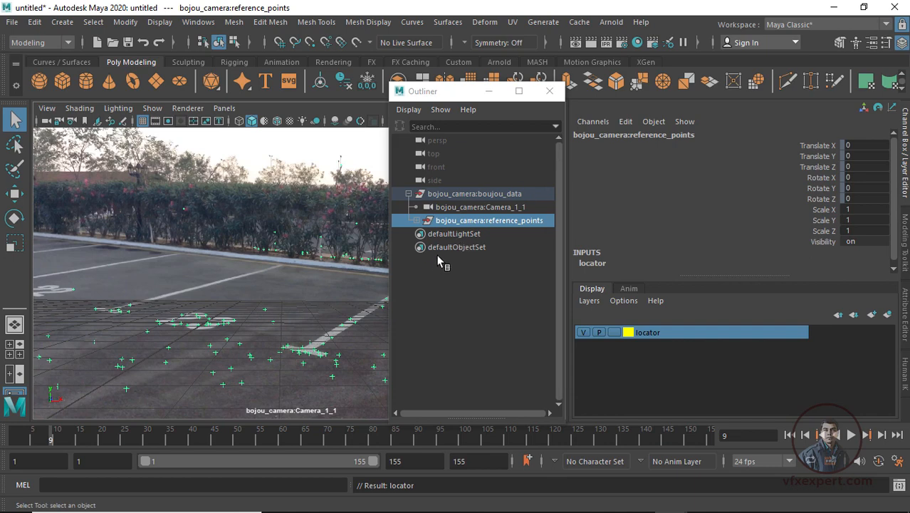
Step: Collapse the boujou_data group, minimize the Outliner, and deselect the reference points to view their layer color
{"action": "left_click", "coordinate": [409, 194]}
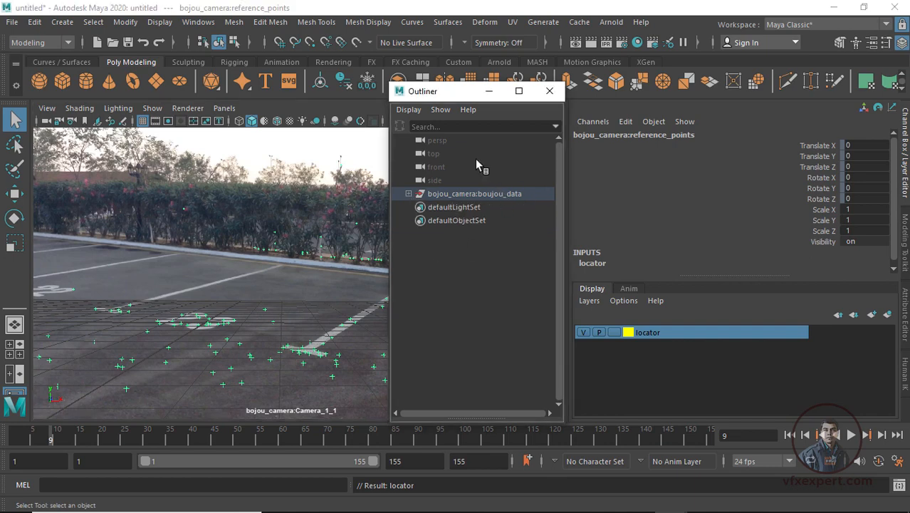
{"action": "left_click", "coordinate": [489, 91]}
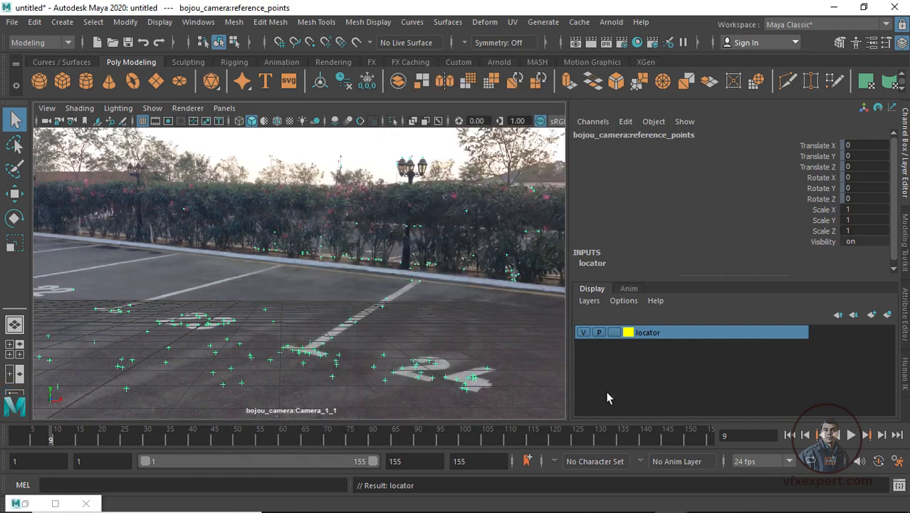
{"action": "left_click", "coordinate": [453, 278]}
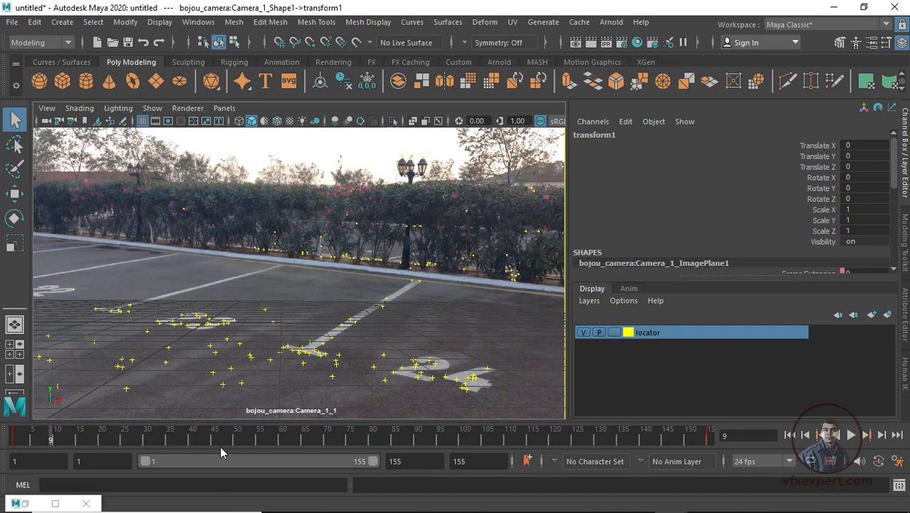
Step: Play the shot through the tracked camera, scrub to frame 46 to check the locators against the footage, and widen the viewport
{"action": "key", "text": "alt+v"}
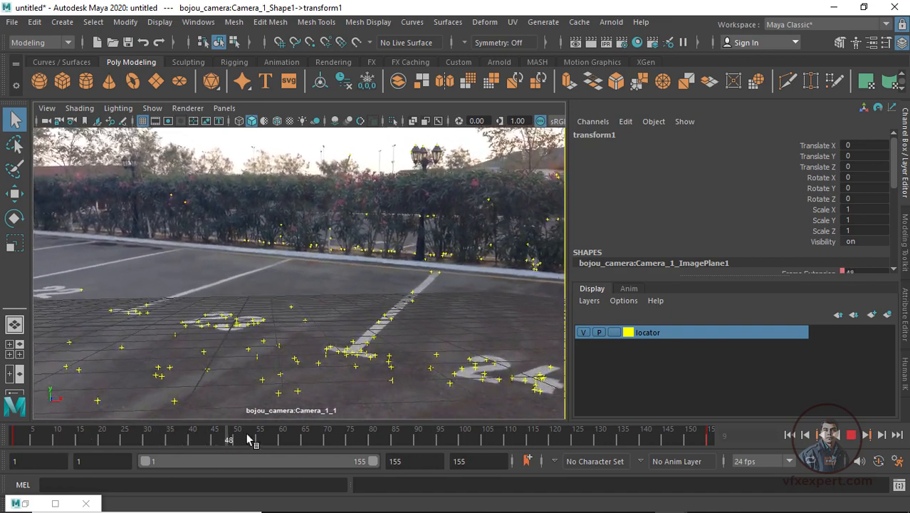
{"action": "key", "text": "alt+v"}
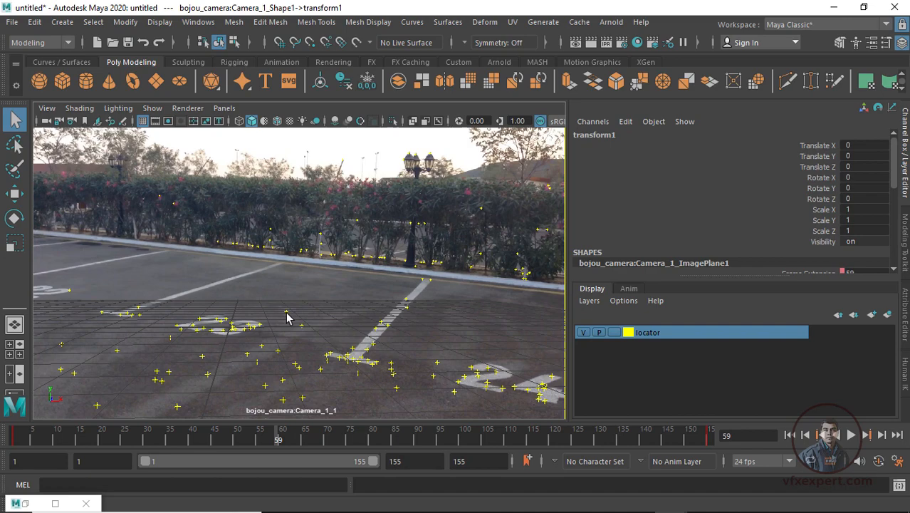
{"action": "left_click_drag", "start_coordinate": [197, 439], "coordinate": [219, 439]}
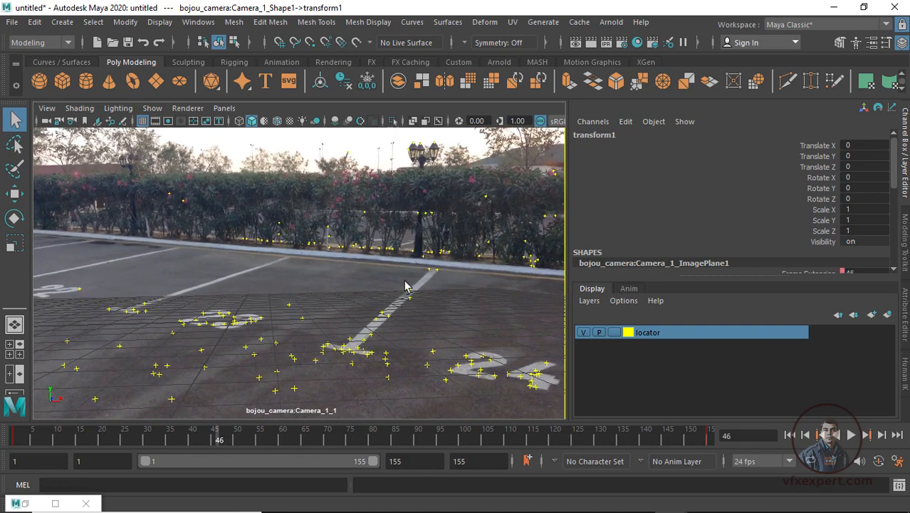
{"action": "left_click_drag", "start_coordinate": [568, 226], "coordinate": [593, 227]}
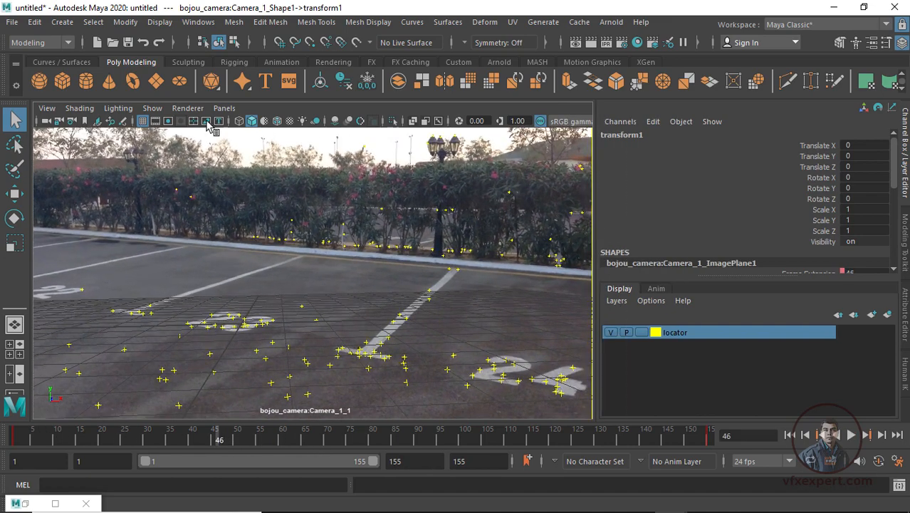
Step: Switch the viewport to the persp camera, examine the locators on the grid up close, and select one near the grid center
{"action": "left_click", "coordinate": [222, 109]}
{"action": "mouse_move", "coordinate": [253, 124]}
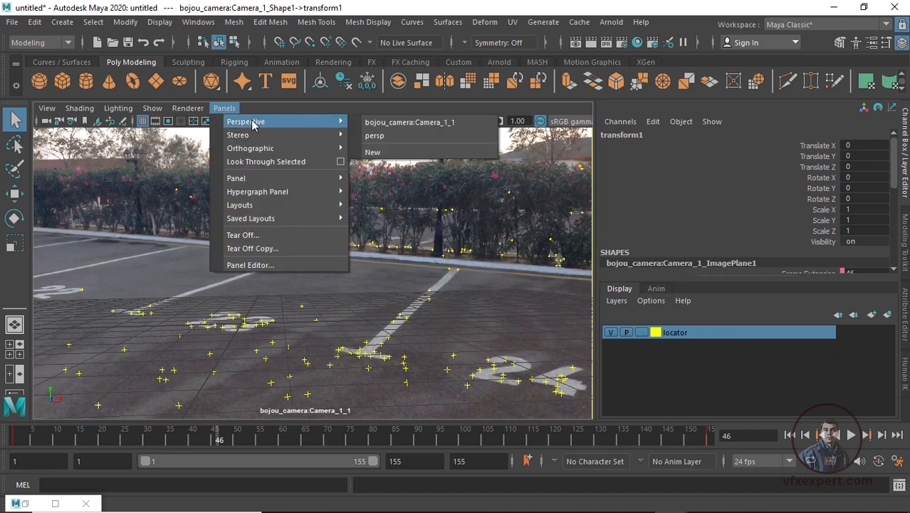
{"action": "left_click", "coordinate": [390, 135]}
{"action": "left_click", "coordinate": [376, 370]}
{"action": "scroll", "coordinate": [371, 307], "scroll_direction": "up", "scroll_amount": 4}
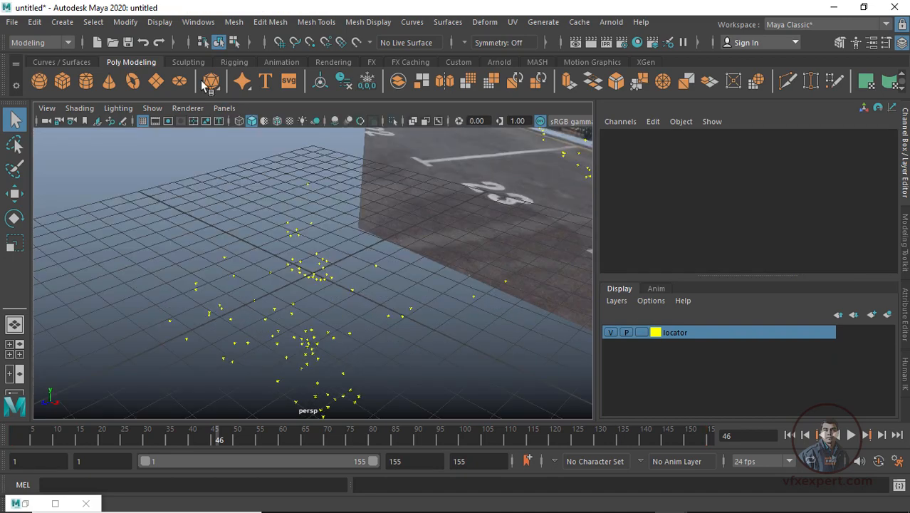
{"action": "left_click", "coordinate": [222, 109]}
{"action": "mouse_move", "coordinate": [305, 121]}
{"action": "left_click", "coordinate": [392, 134]}
{"action": "left_click_drag", "start_coordinate": [364, 288], "coordinate": [344, 304]}
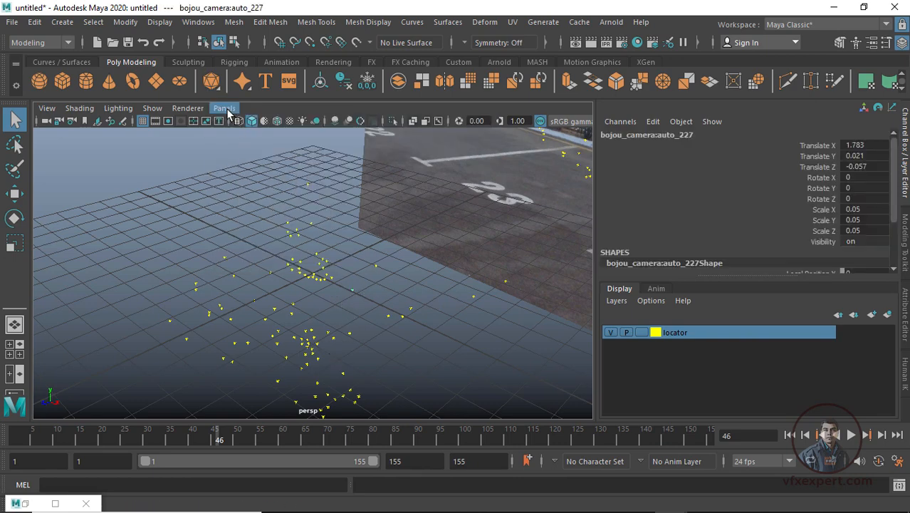
Step: Return the viewport to the tracked camera bojou_camera:Camera_1_1
{"action": "left_click", "coordinate": [224, 108]}
{"action": "mouse_move", "coordinate": [285, 120]}
{"action": "left_click", "coordinate": [386, 127]}
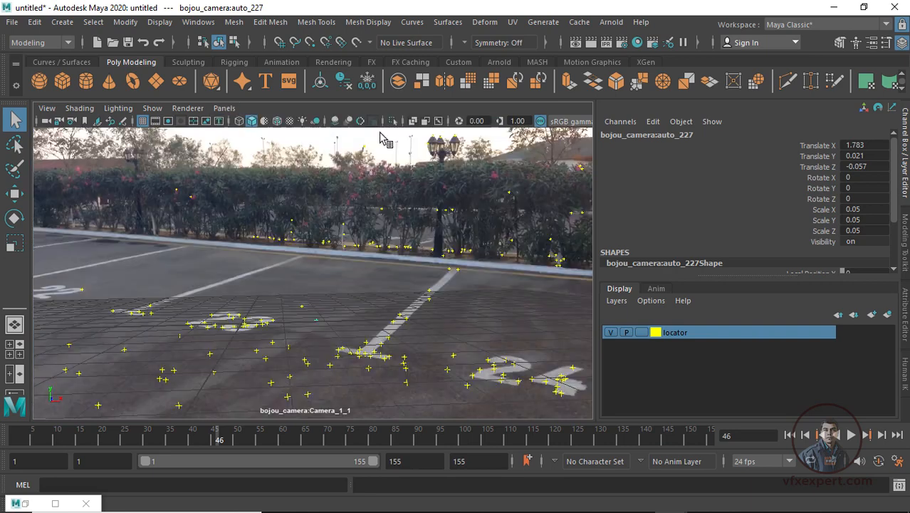
Step: Select the ground locator just beyond parking number 23 in the tracked camera view and locate it up close through the persp camera
{"action": "left_click", "coordinate": [299, 306]}
{"action": "left_click_drag", "start_coordinate": [294, 295], "coordinate": [307, 310]}
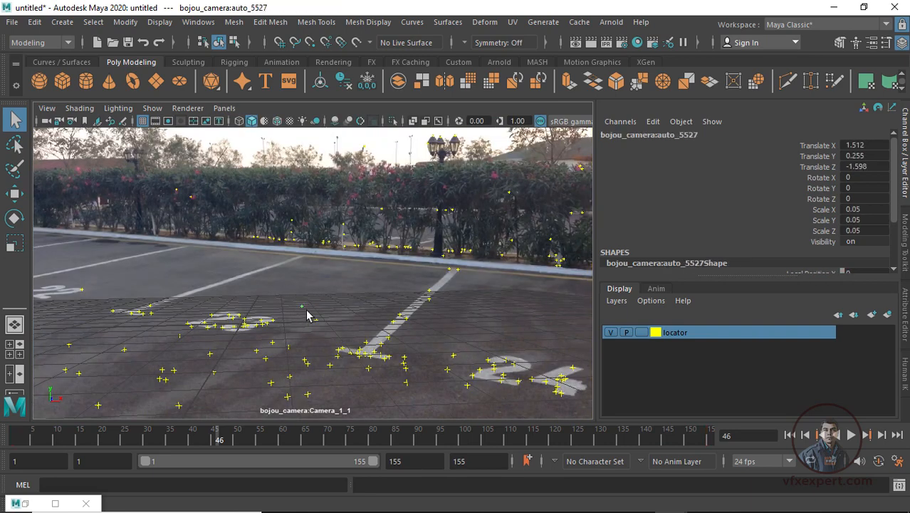
{"action": "left_click", "coordinate": [224, 108]}
{"action": "mouse_move", "coordinate": [285, 122]}
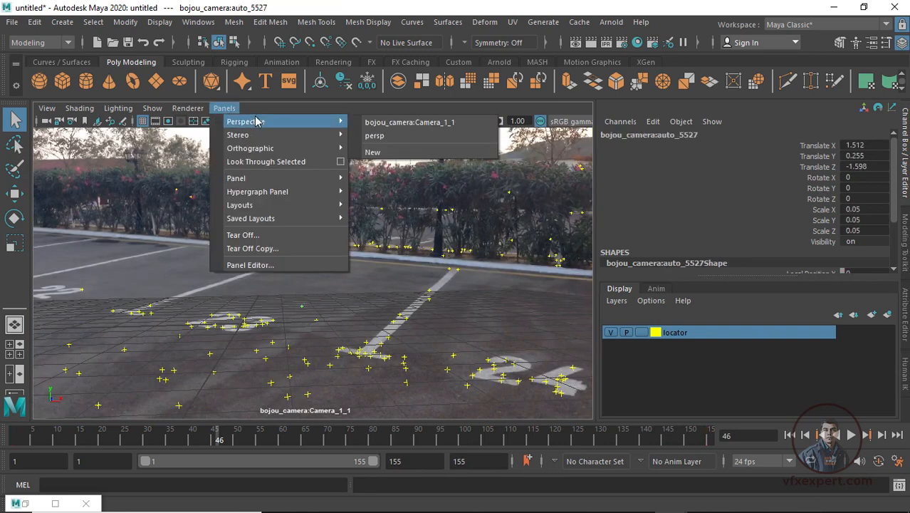
{"action": "left_click", "coordinate": [385, 135]}
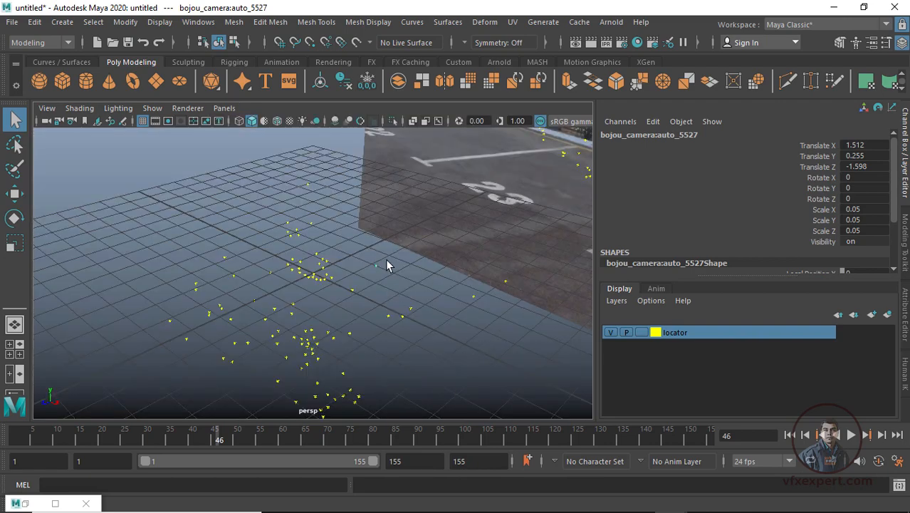
{"action": "scroll", "coordinate": [387, 263], "scroll_direction": "up", "scroll_amount": 2}
{"action": "middle_click_drag", "start_coordinate": [423, 274], "coordinate": [300, 276], "text": "alt"}
{"action": "left_click", "coordinate": [306, 271]}
{"action": "left_click_drag", "start_coordinate": [298, 247], "coordinate": [320, 278]}
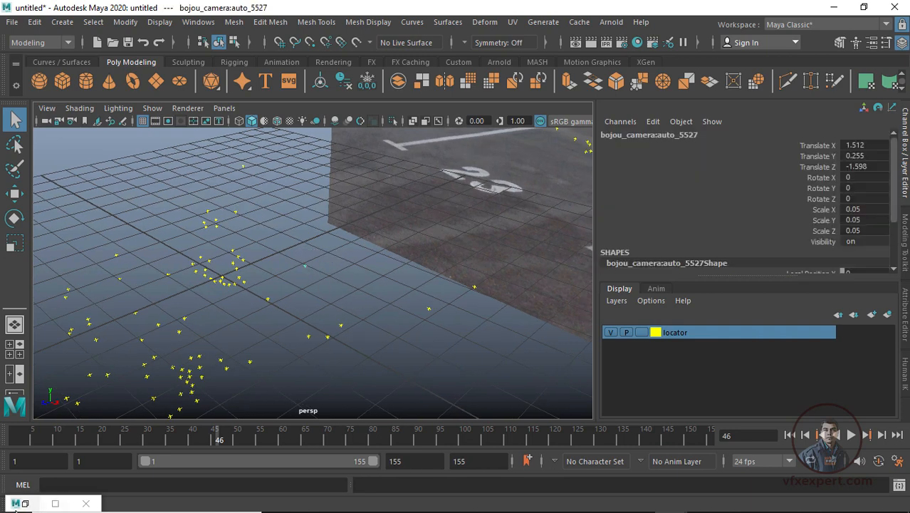
Step: Restore the Outliner, select the bojou_camera:boujou_data group, and move its pivot onto the chosen ground locator
{"action": "left_click", "coordinate": [25, 503]}
{"action": "left_click_drag", "start_coordinate": [451, 91], "coordinate": [621, 82]}
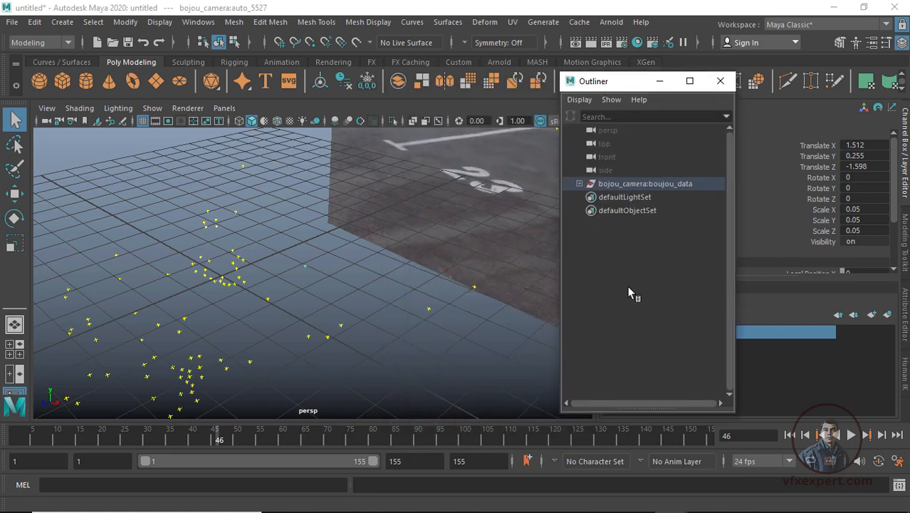
{"action": "left_click", "coordinate": [631, 185]}
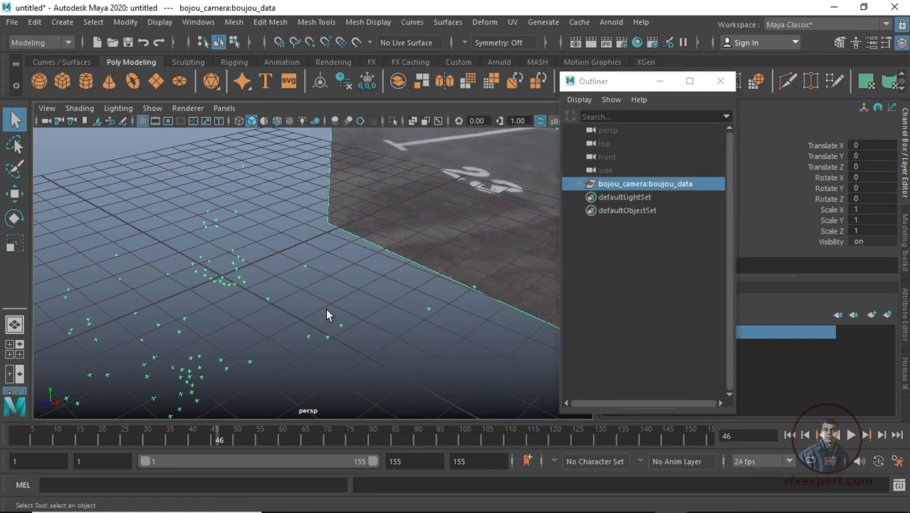
{"action": "key", "text": "w"}
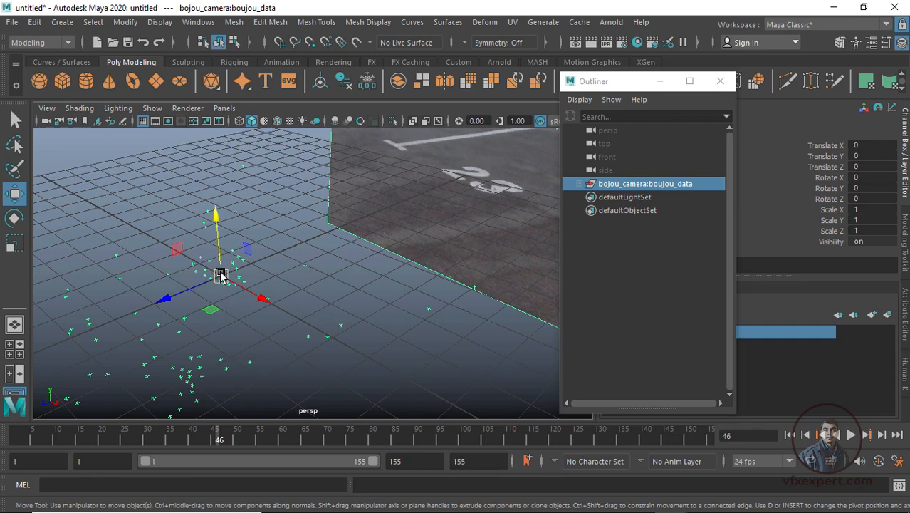
{"action": "left_click_drag", "start_coordinate": [226, 283], "coordinate": [307, 274]}
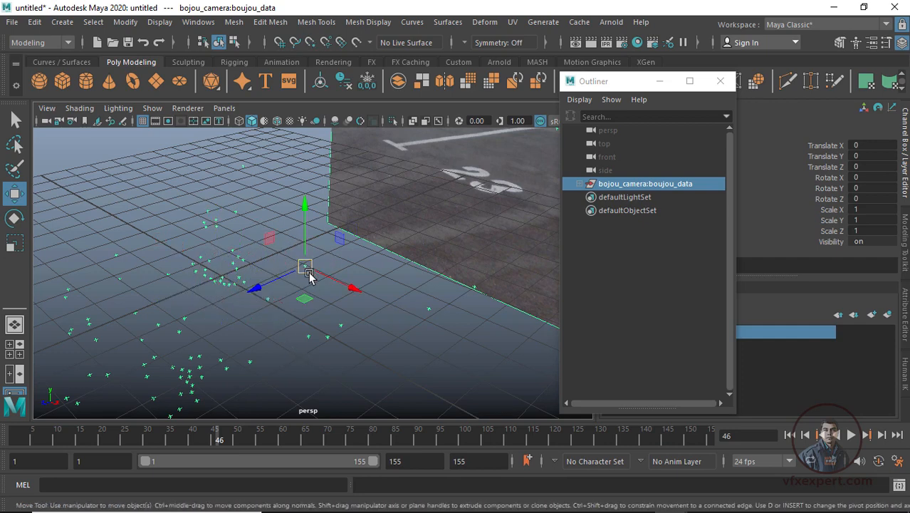
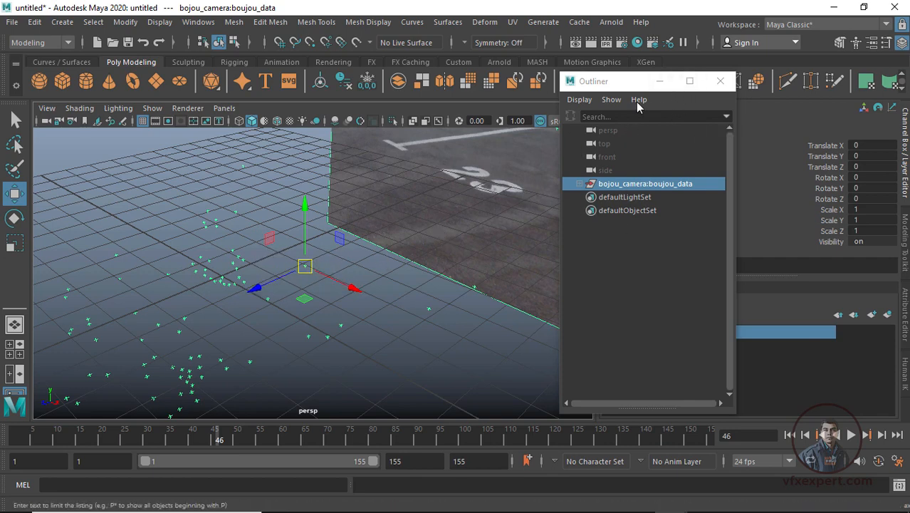
Step: Minimize the Outliner, look through bojou_camera:Camera_1_1, create a polygon plane at the origin, and scale it uniformly to 4.083
{"action": "left_click", "coordinate": [660, 82]}
{"action": "left_click", "coordinate": [224, 108]}
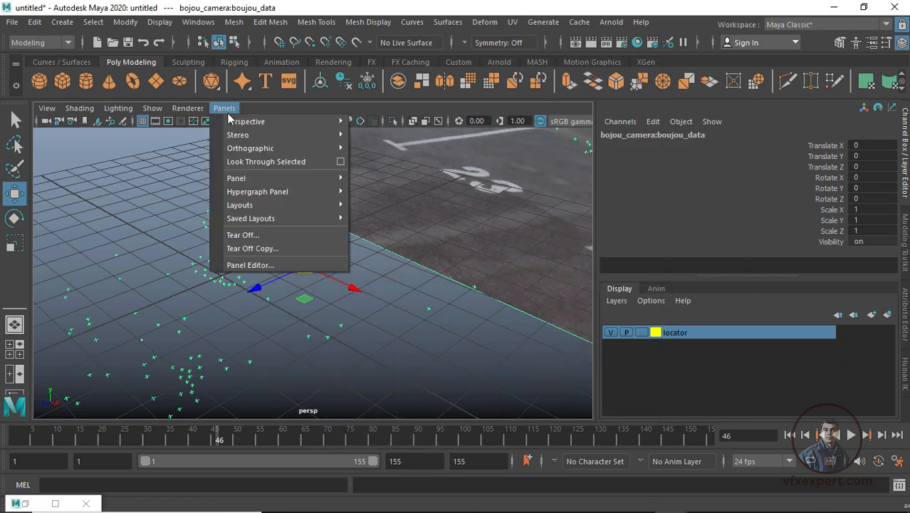
{"action": "mouse_move", "coordinate": [306, 123]}
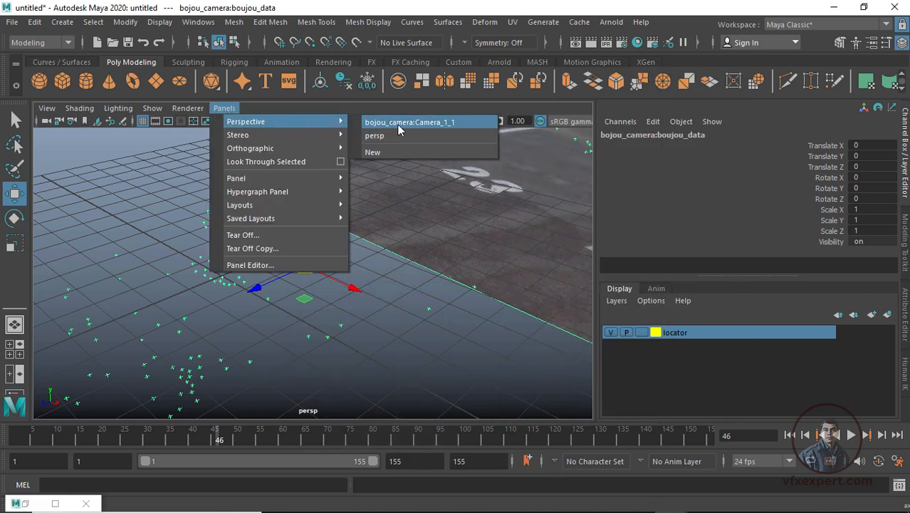
{"action": "left_click", "coordinate": [417, 124]}
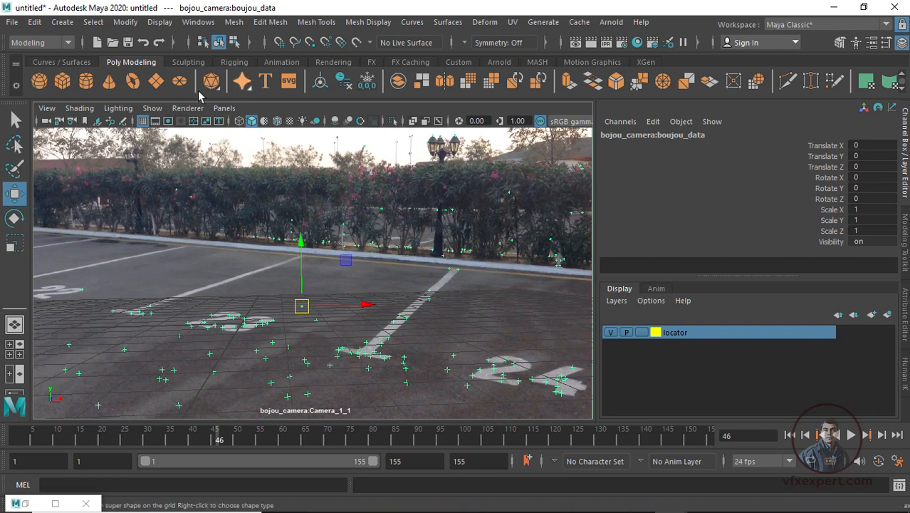
{"action": "left_click", "coordinate": [156, 80]}
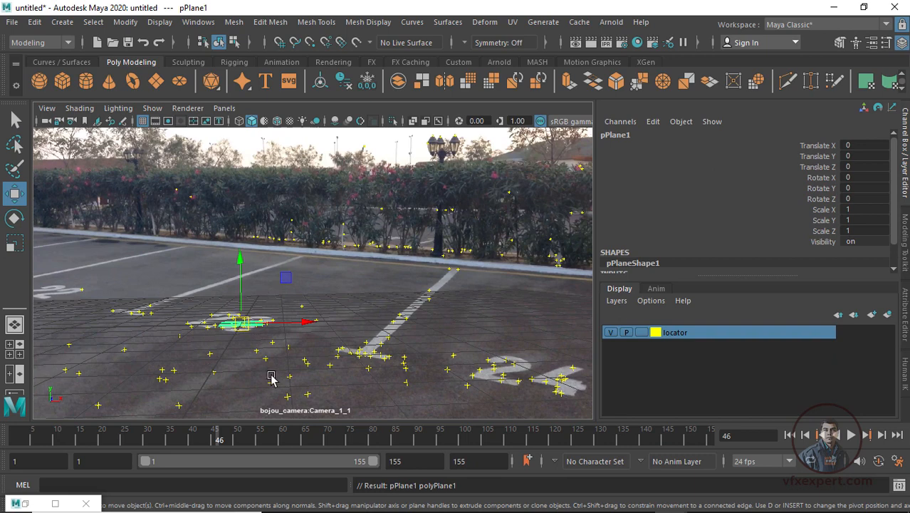
{"action": "key", "text": "r"}
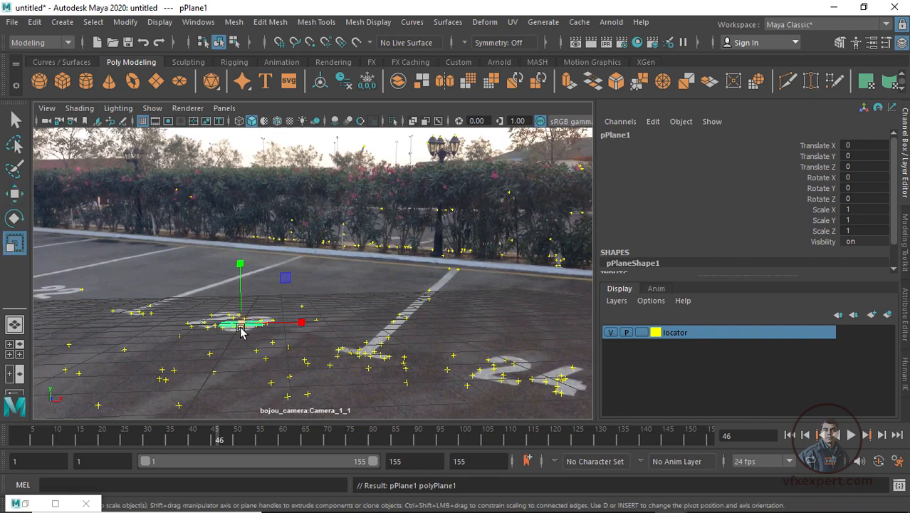
{"action": "left_click_drag", "start_coordinate": [242, 324], "coordinate": [331, 384]}
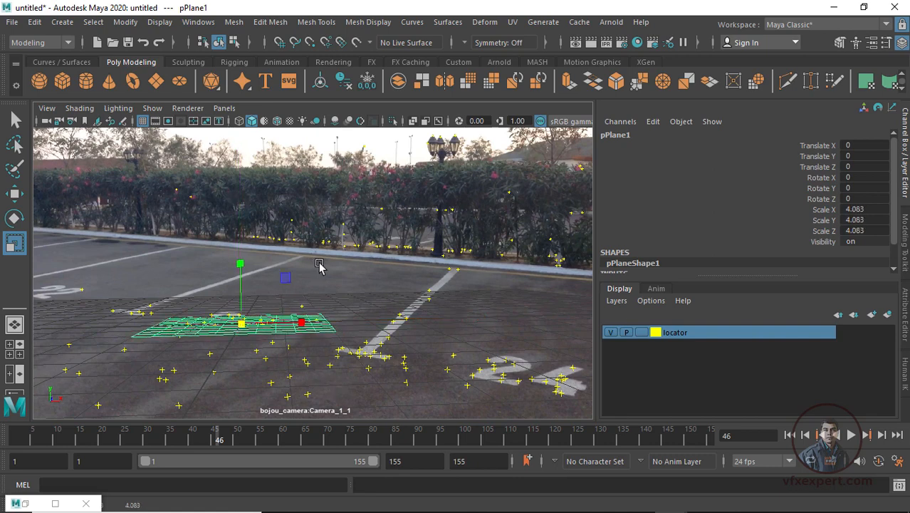
Step: Deselect the plane and hide the grid in the tracked camera view
{"action": "left_click", "coordinate": [319, 265]}
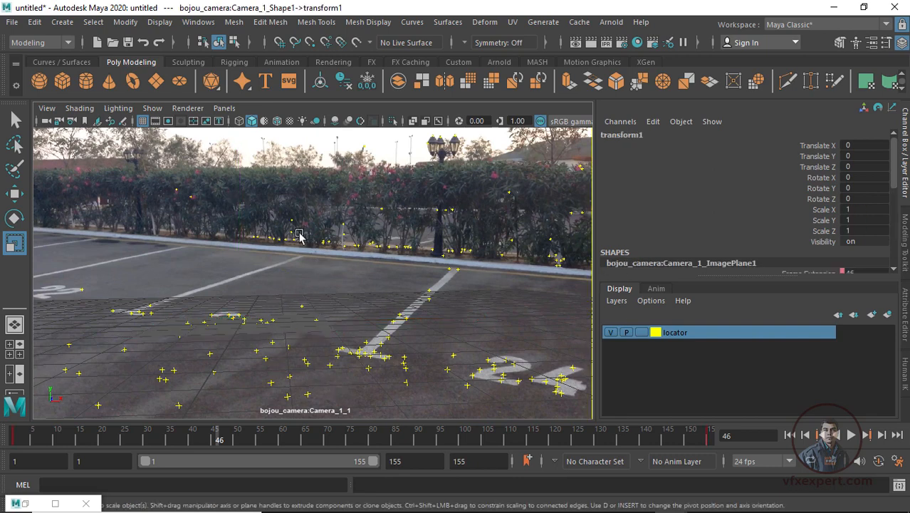
{"action": "left_click", "coordinate": [143, 122]}
{"action": "mouse_move", "coordinate": [300, 507]}
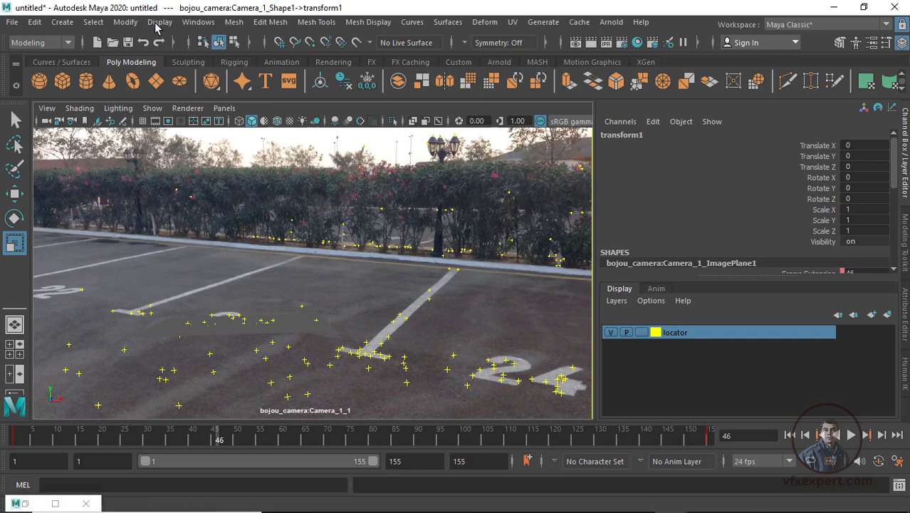
Step: Select the bojou_camera:boujou_data group in the Outliner and, in the persp view, snap its pivot to the plane's center vertex
{"action": "left_click", "coordinate": [193, 26]}
{"action": "mouse_move", "coordinate": [197, 140]}
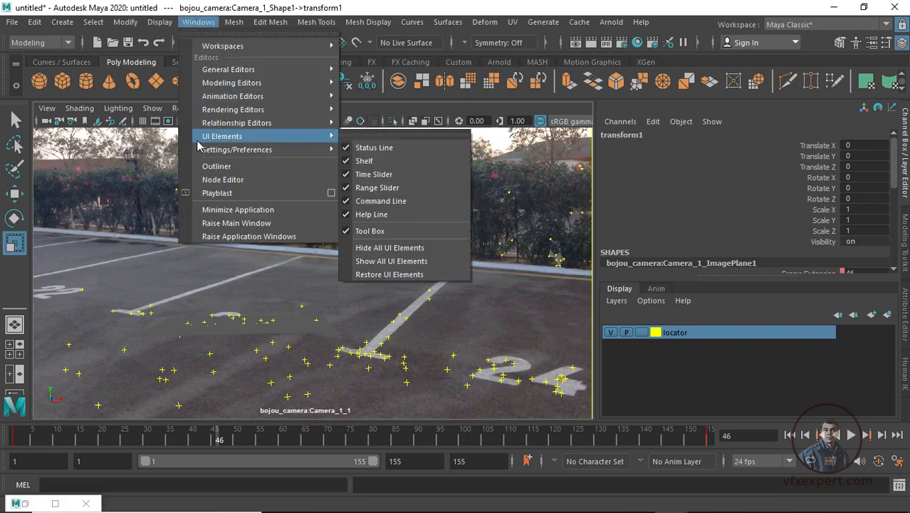
{"action": "left_click", "coordinate": [236, 167]}
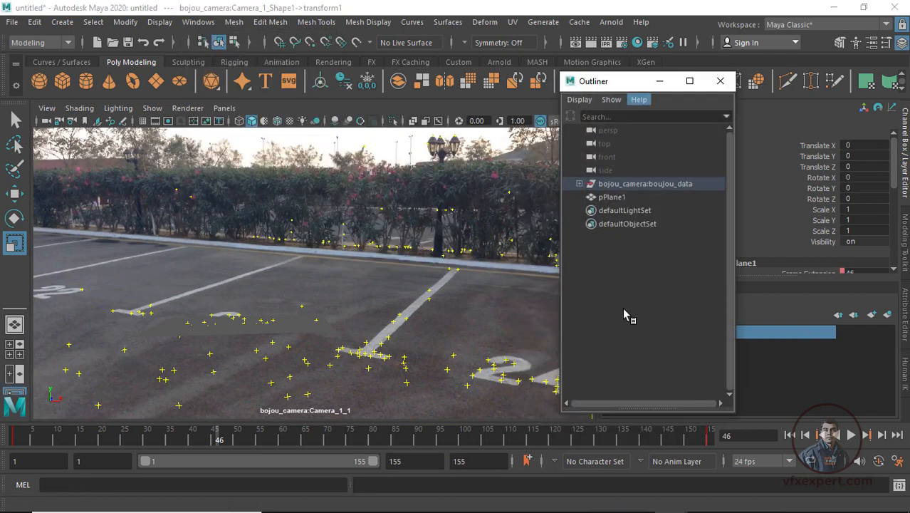
{"action": "left_click", "coordinate": [640, 187]}
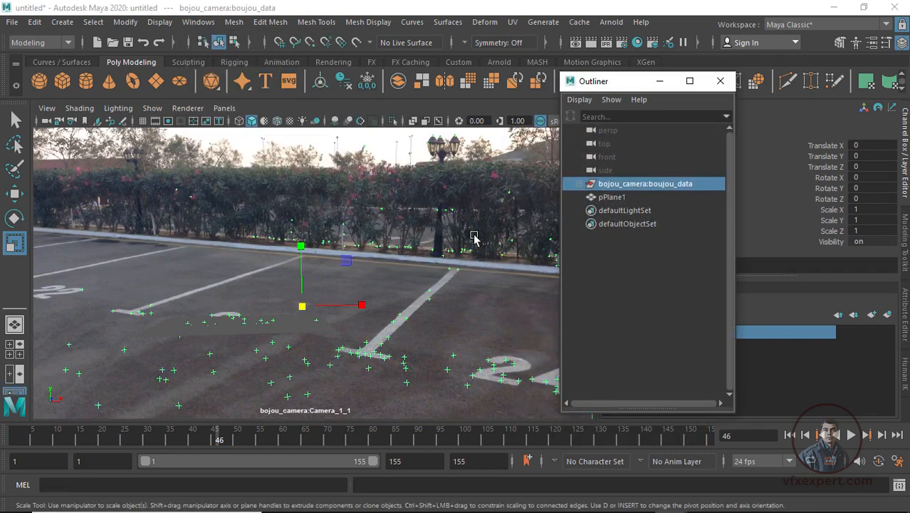
{"action": "key", "text": "w"}
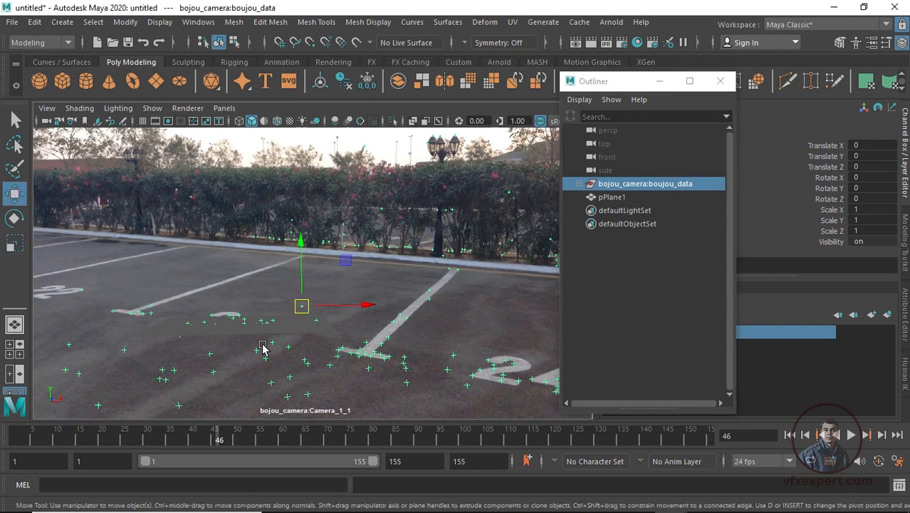
{"action": "left_click", "coordinate": [224, 107]}
{"action": "mouse_move", "coordinate": [283, 121]}
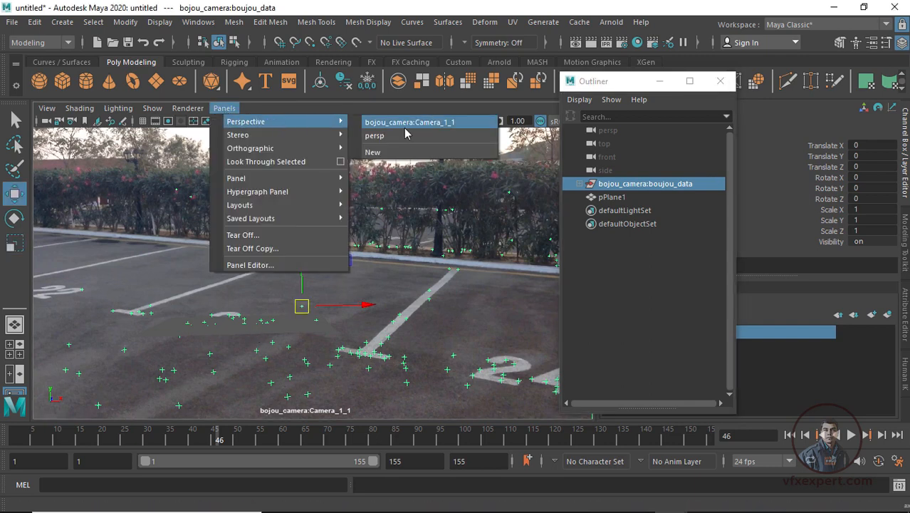
{"action": "left_click", "coordinate": [388, 136]}
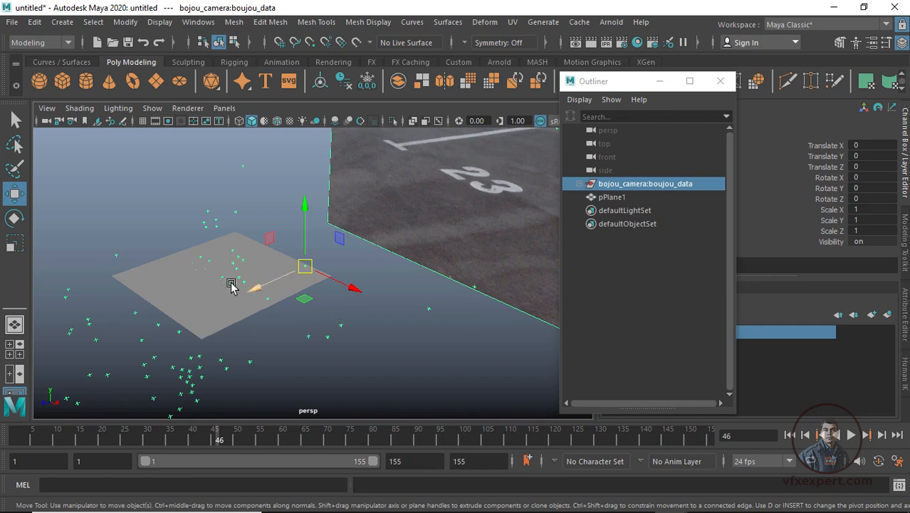
{"action": "scroll", "coordinate": [227, 295], "scroll_direction": "up", "scroll_amount": 3}
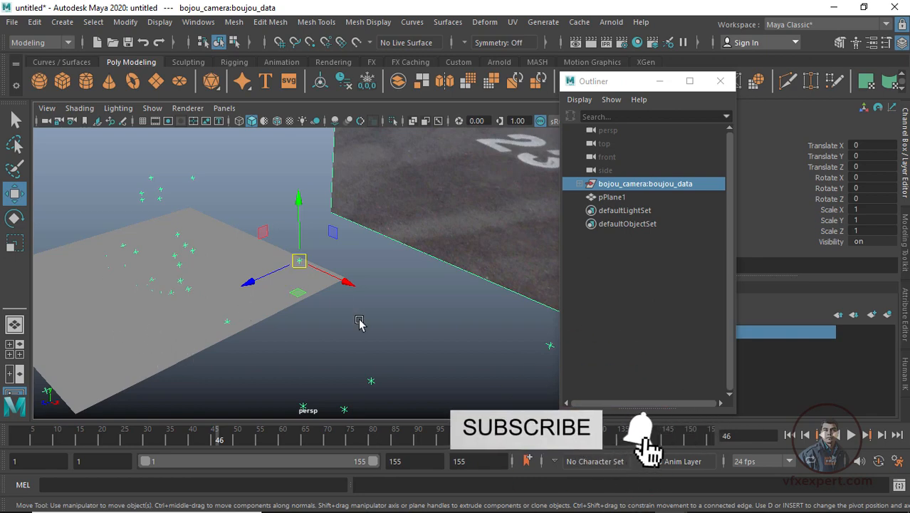
{"action": "key", "text": "v"}
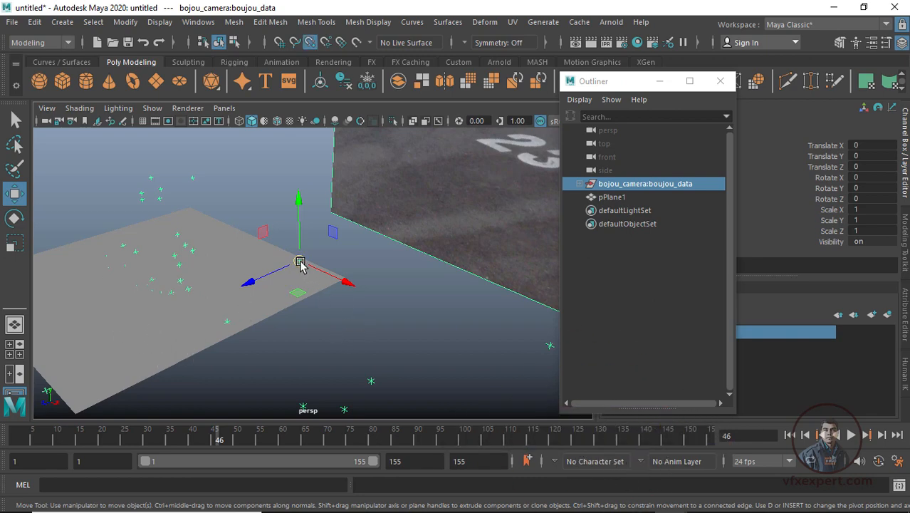
{"action": "left_click_drag", "start_coordinate": [300, 263], "coordinate": [153, 280]}
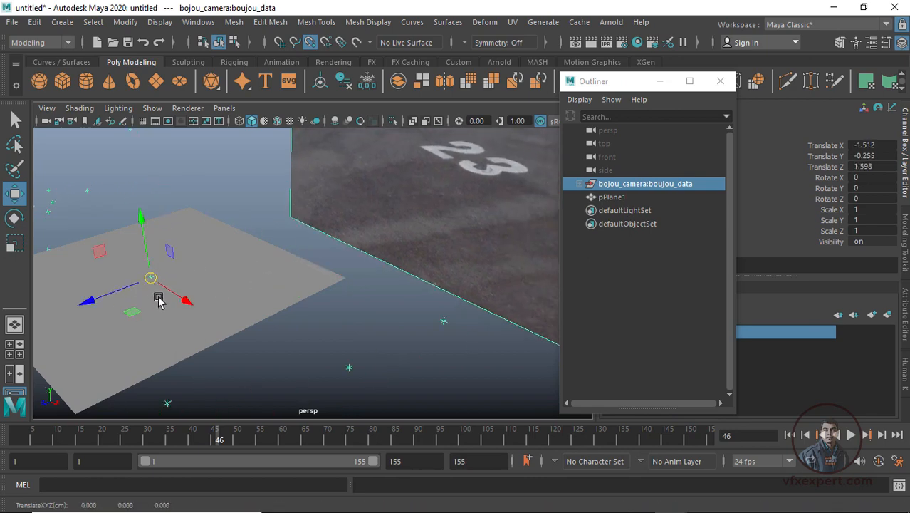
Step: Return the viewport to bojou_camera:Camera_1_1 and scrub to frame 22 to check the locators against the footage
{"action": "left_click", "coordinate": [224, 107]}
{"action": "mouse_move", "coordinate": [290, 122]}
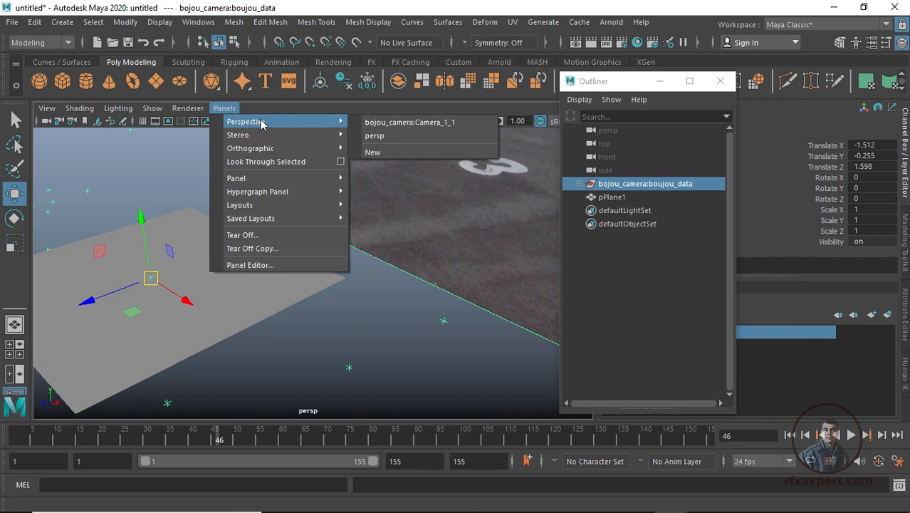
{"action": "left_click", "coordinate": [396, 125]}
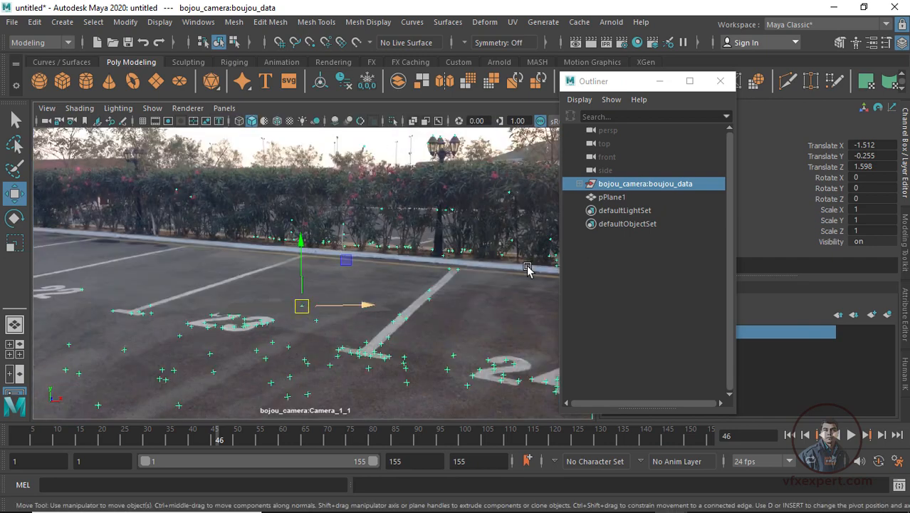
{"action": "left_click_drag", "start_coordinate": [207, 434], "coordinate": [112, 437]}
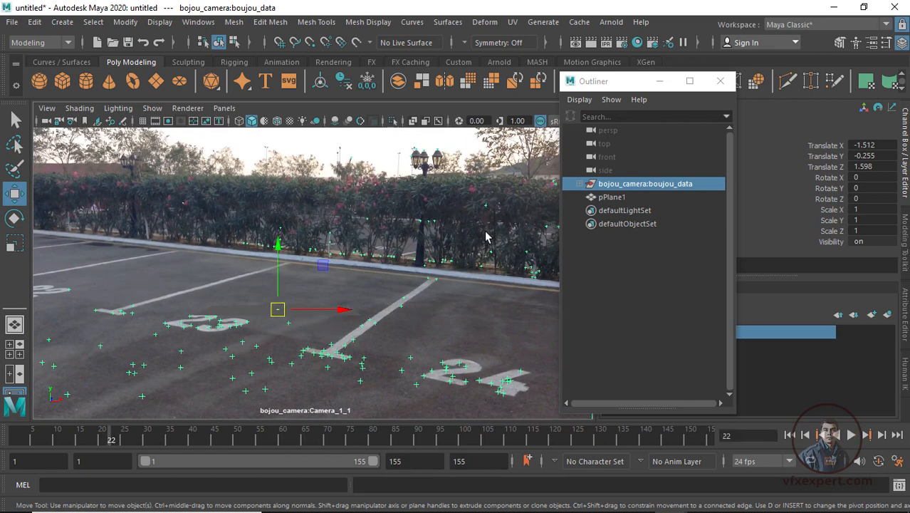
Step: Move the Outliner aside, split the workspace into two side-by-side views, and hide the Channel Box to widen them
{"action": "left_click_drag", "start_coordinate": [630, 82], "coordinate": [686, 245]}
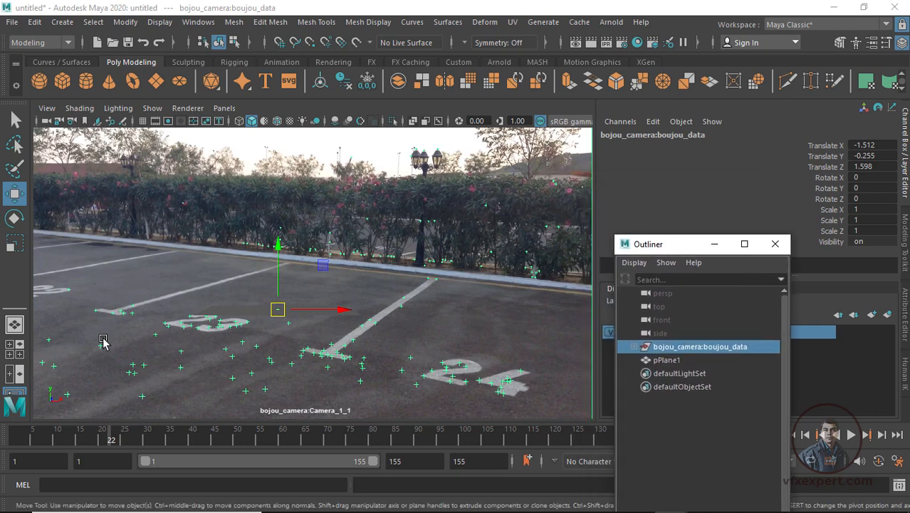
{"action": "left_click", "coordinate": [15, 373]}
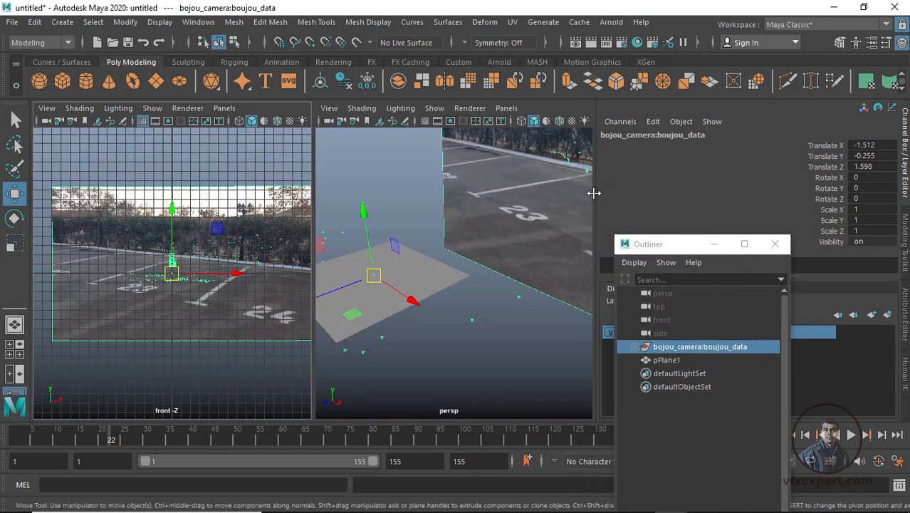
{"action": "left_click_drag", "start_coordinate": [702, 203], "coordinate": [723, 205]}
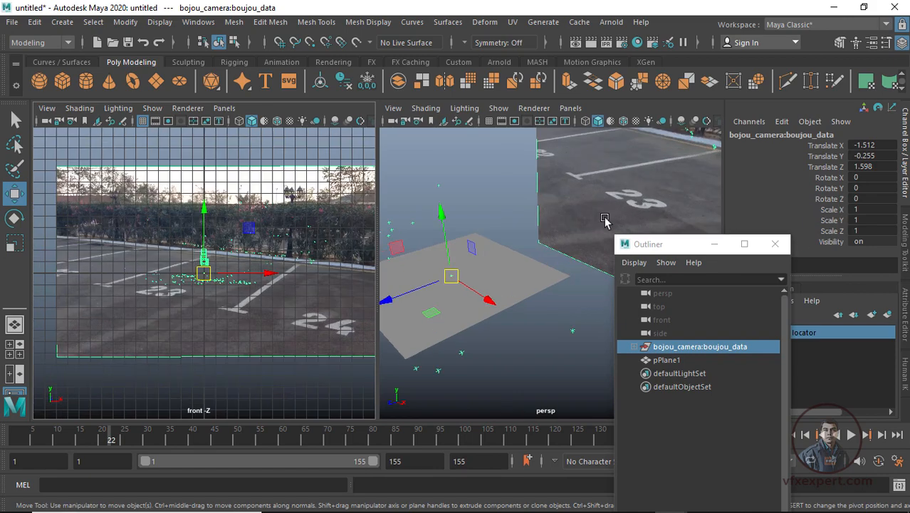
{"action": "left_click", "coordinate": [906, 185]}
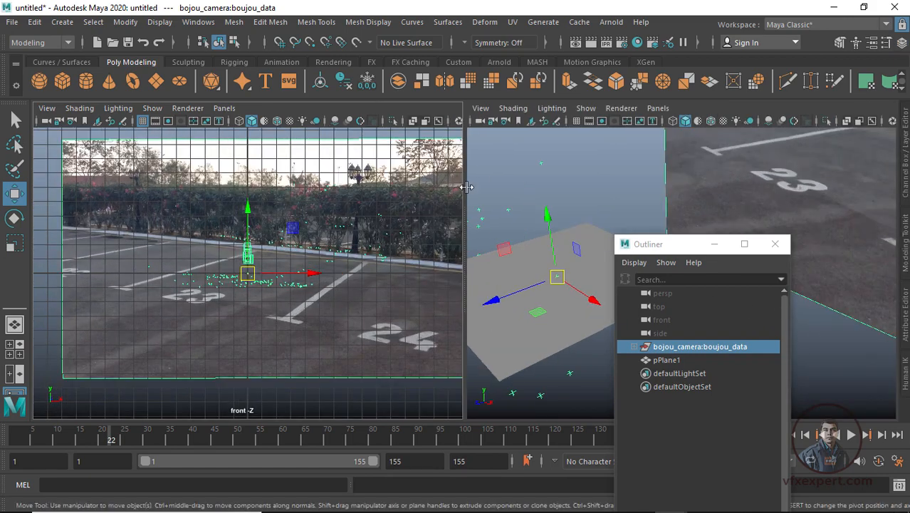
{"action": "left_click_drag", "start_coordinate": [467, 186], "coordinate": [475, 189]}
Step: Switch the front view to the tracked camera bojou_camera:Camera_1_1 beside the persp view
{"action": "left_click", "coordinate": [224, 108]}
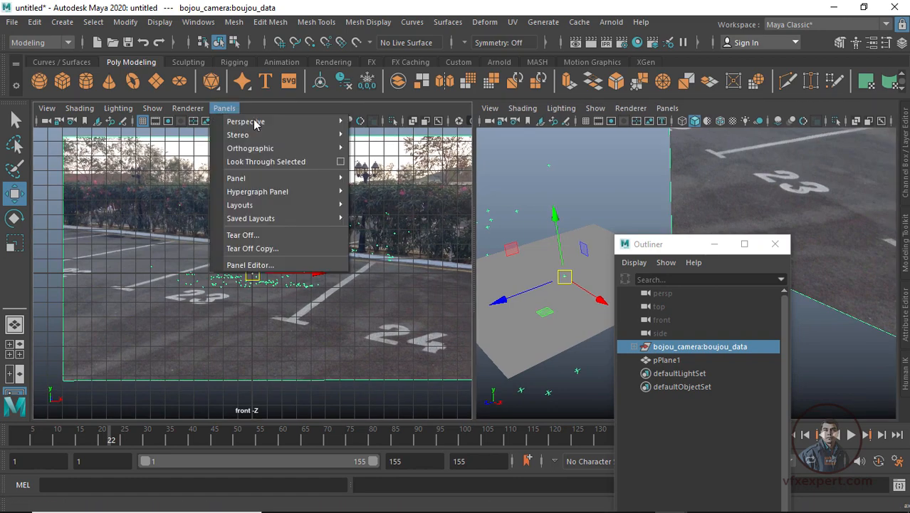
{"action": "mouse_move", "coordinate": [255, 123]}
{"action": "left_click", "coordinate": [406, 123]}
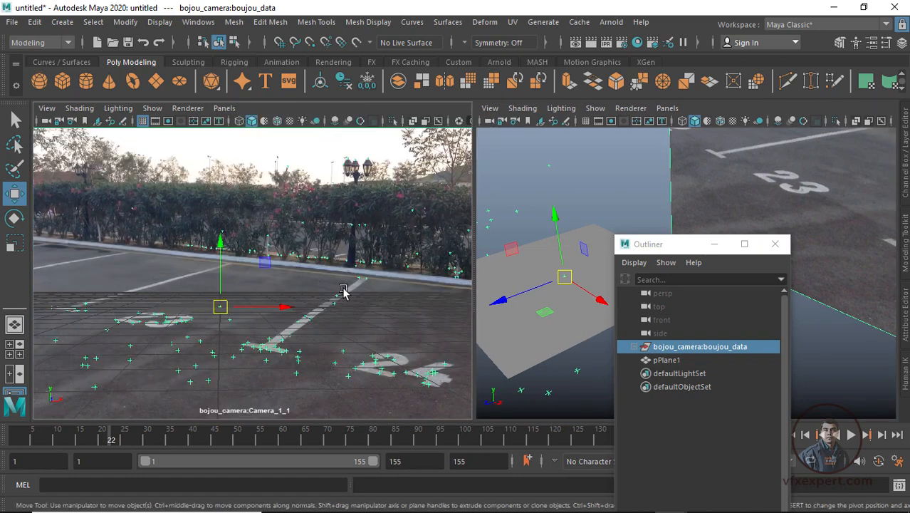
Step: Move the Outliner clear of the persp view and try small rotations of the bojou_camera:boujou_data group about its snapped pivot
{"action": "left_click_drag", "start_coordinate": [662, 250], "coordinate": [767, 216]}
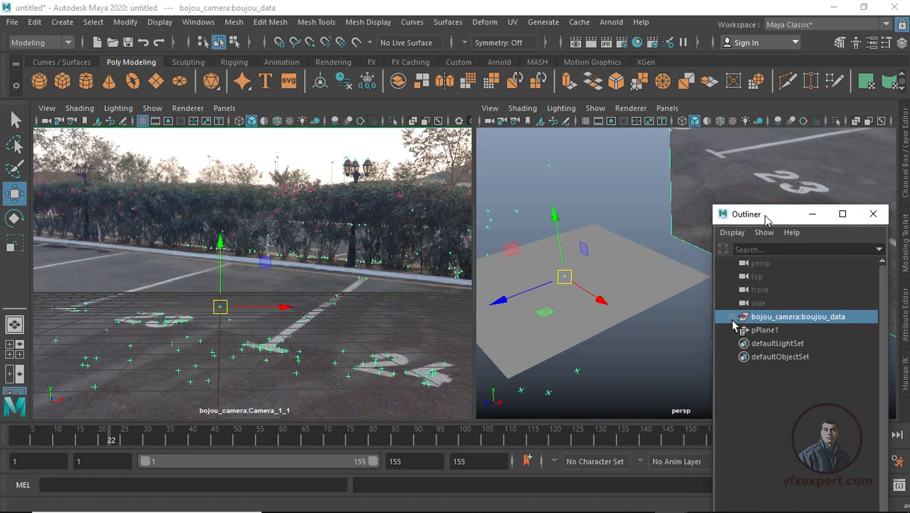
{"action": "left_click", "coordinate": [782, 318], "text": "ctrl"}
{"action": "left_click", "coordinate": [783, 318]}
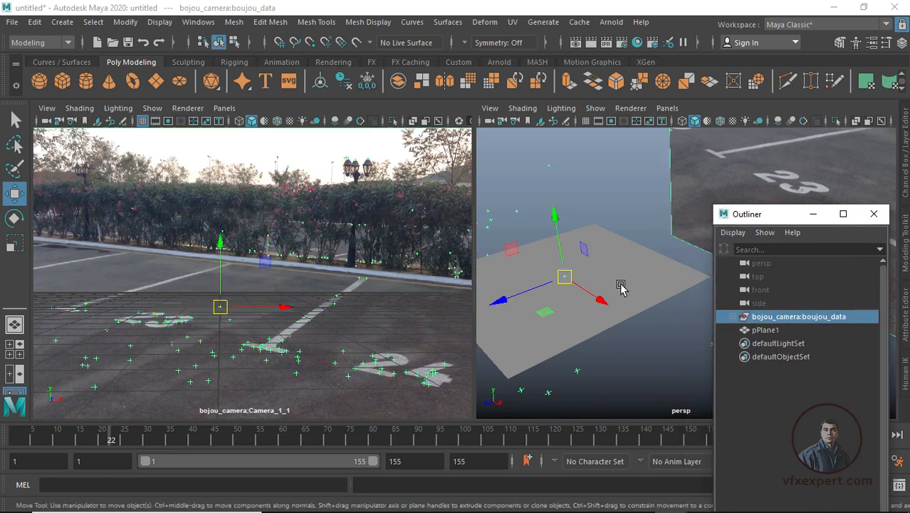
{"action": "key", "text": "e"}
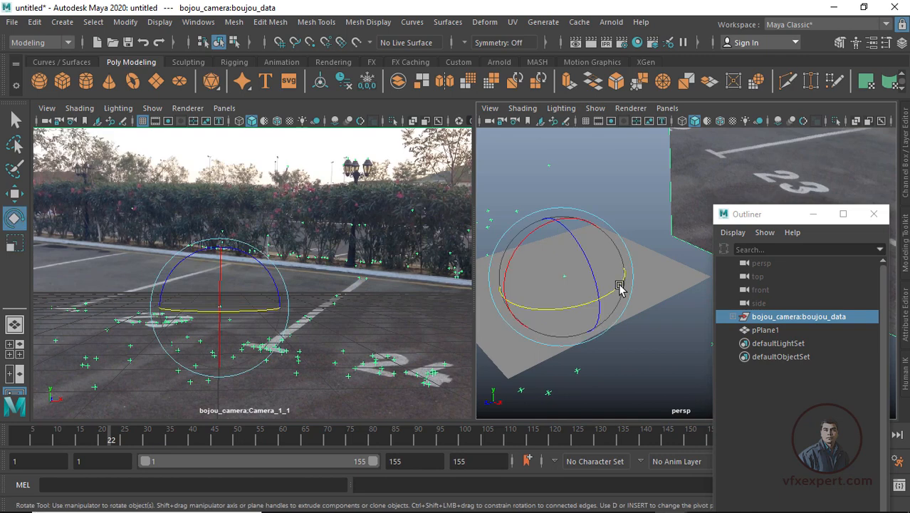
{"action": "mouse_move", "coordinate": [616, 360]}
{"action": "left_mouse_down", "text": "alt"}
{"action": "mouse_move", "coordinate": [628, 372]}
{"action": "mouse_move", "coordinate": [619, 368]}
{"action": "left_mouse_up", "text": "alt"}
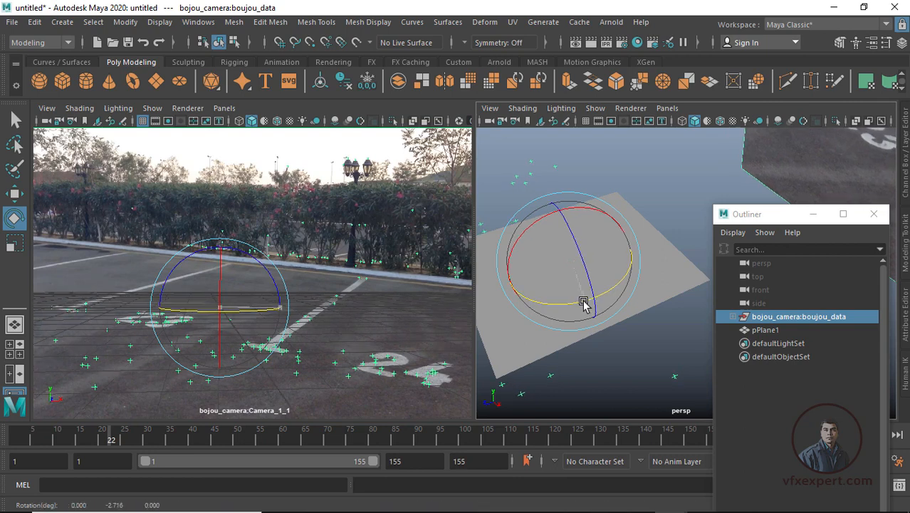
{"action": "left_click_drag", "start_coordinate": [590, 278], "coordinate": [590, 280]}
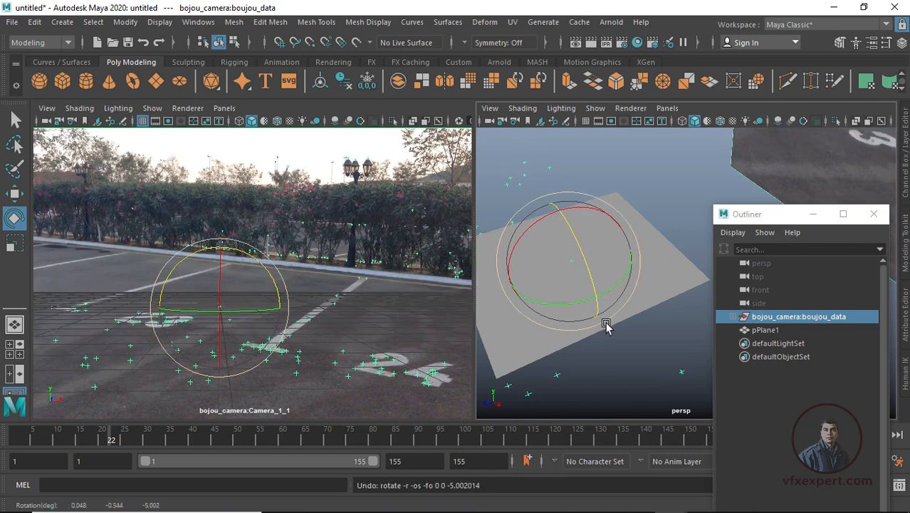
Step: Rotate the boujou_data group in the persp view to about -27, 40 and -16 degrees in X, Y and Z, matching the plane to the parking-lot ground
{"action": "left_click_drag", "start_coordinate": [605, 321], "coordinate": [687, 336], "text": "alt"}
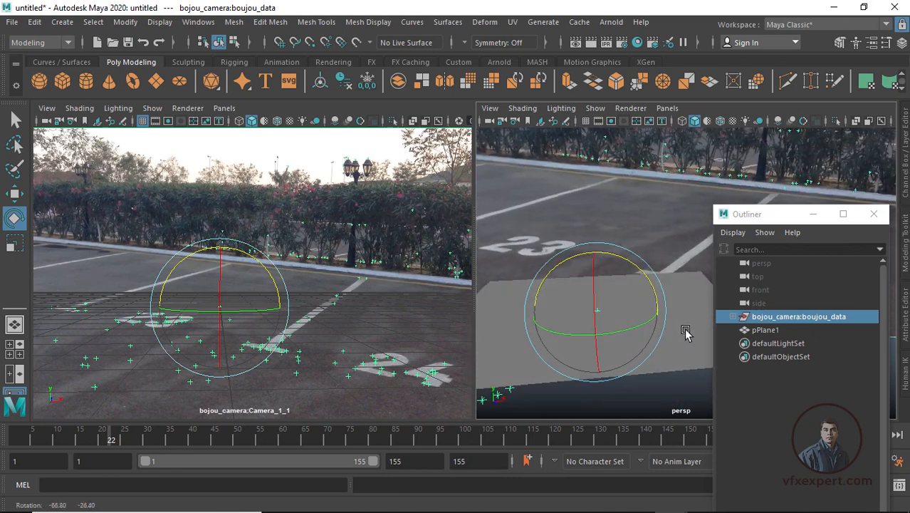
{"action": "left_click_drag", "start_coordinate": [591, 288], "coordinate": [592, 278]}
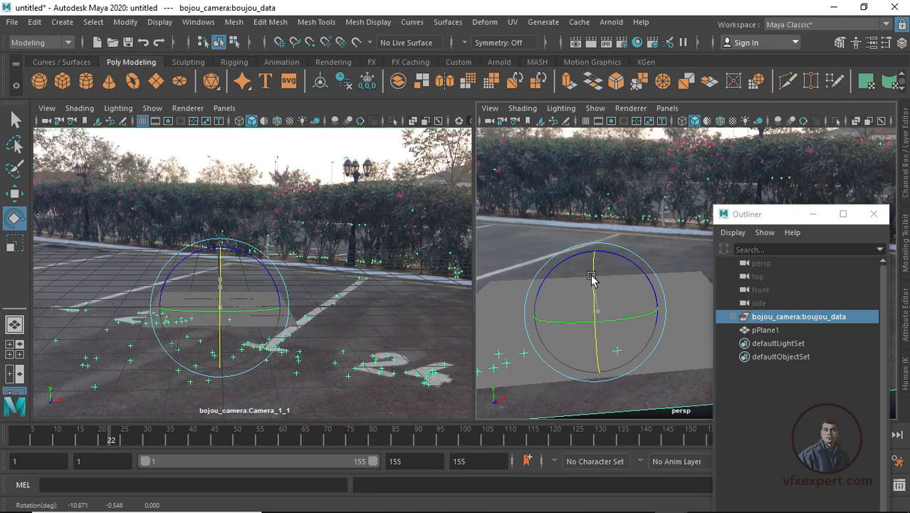
{"action": "left_click_drag", "start_coordinate": [585, 328], "coordinate": [611, 320]}
{"action": "left_click_drag", "start_coordinate": [612, 285], "coordinate": [614, 272]}
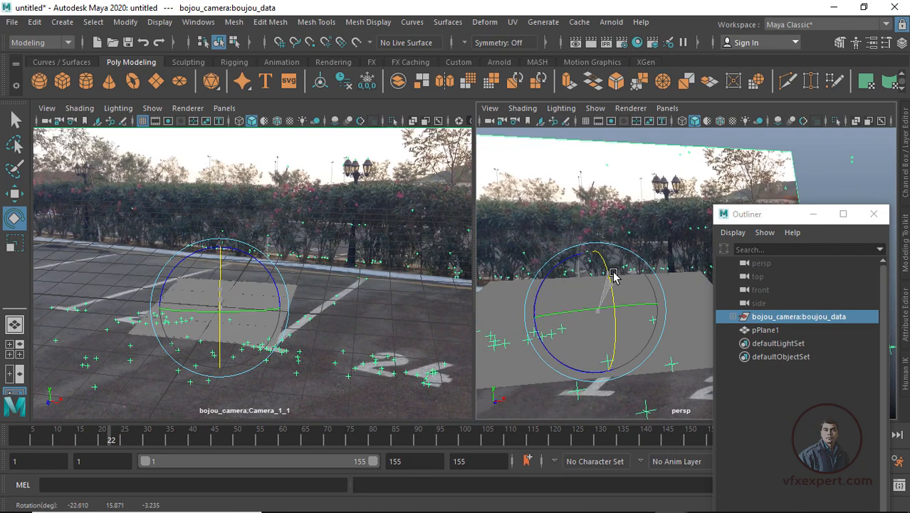
{"action": "left_click_drag", "start_coordinate": [628, 309], "coordinate": [648, 304]}
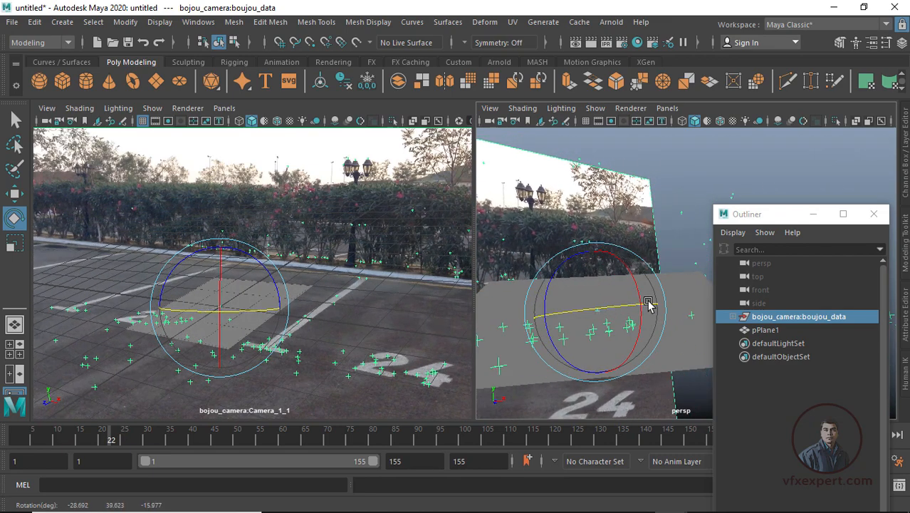
{"action": "left_click_drag", "start_coordinate": [630, 270], "coordinate": [626, 279]}
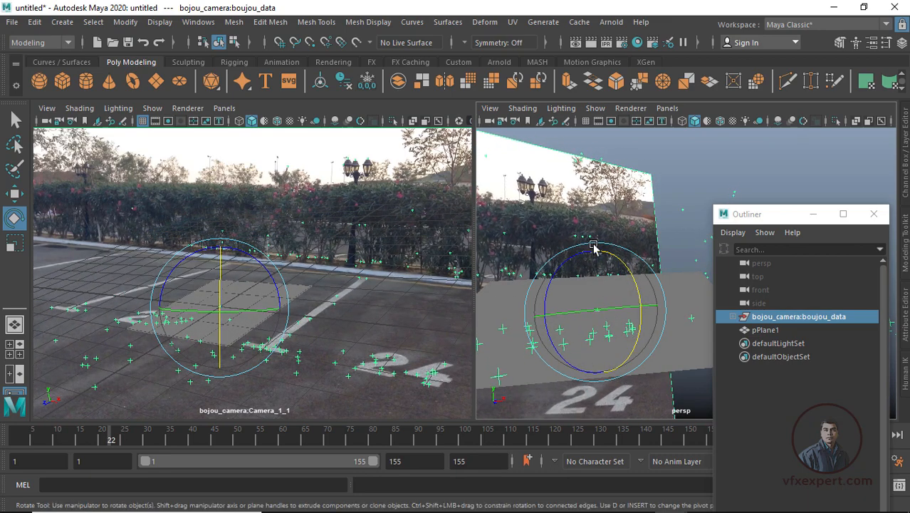
Step: Scrub to frame 18 and enlarge the workspace to a single view through bojou_camera:Camera_1_1
{"action": "left_click_drag", "start_coordinate": [175, 443], "coordinate": [20, 443]}
{"action": "left_click", "coordinate": [95, 442]}
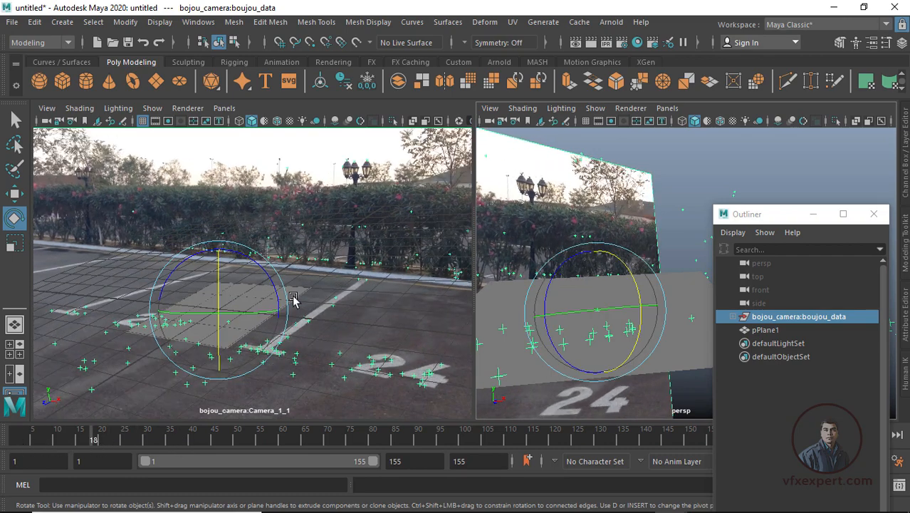
{"action": "left_click_drag", "start_coordinate": [824, 221], "coordinate": [775, 218]}
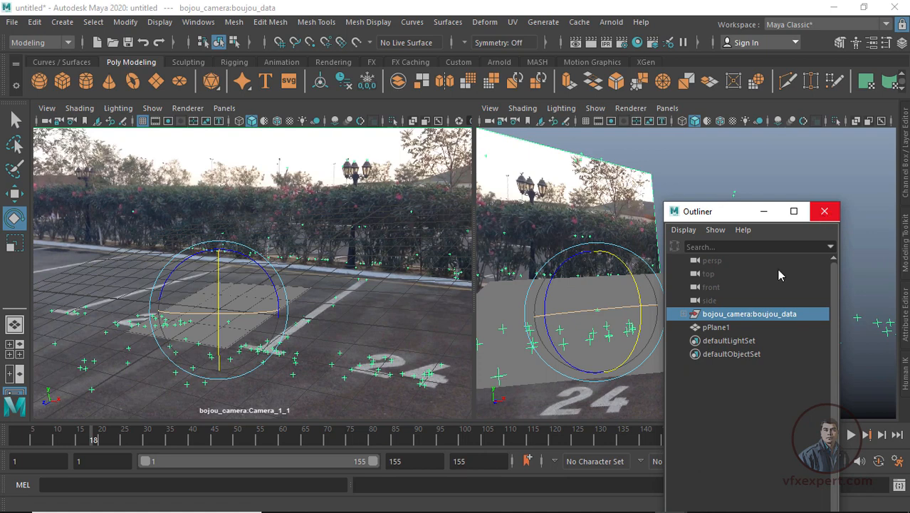
{"action": "left_click", "coordinate": [15, 325]}
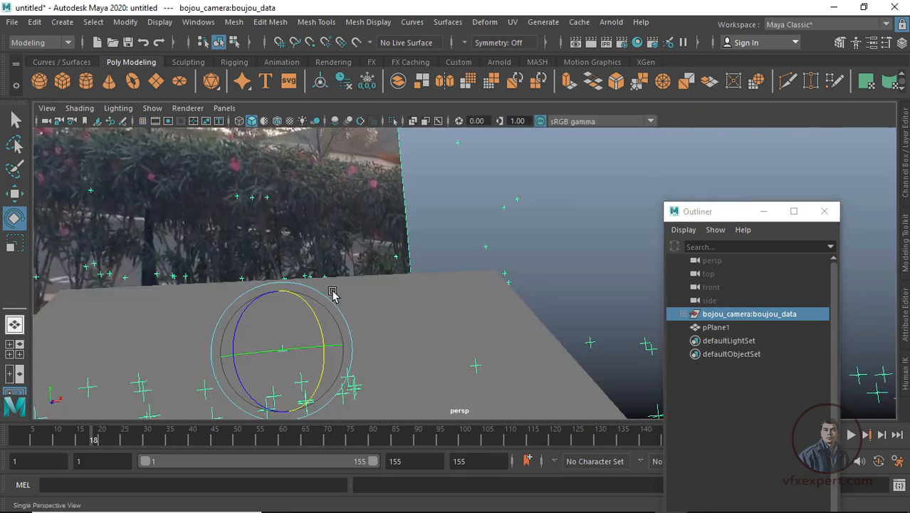
{"action": "left_click", "coordinate": [225, 109]}
{"action": "mouse_move", "coordinate": [242, 122]}
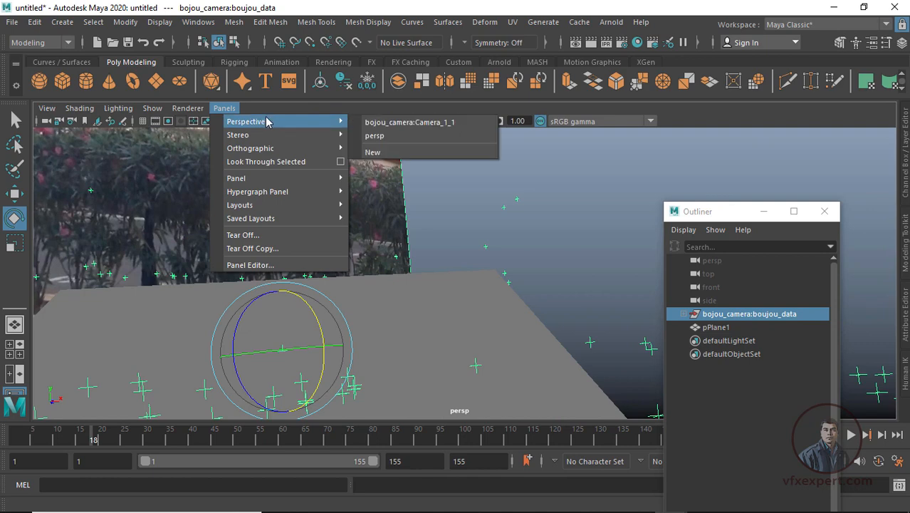
{"action": "left_click", "coordinate": [405, 123]}
{"action": "left_click_drag", "start_coordinate": [737, 220], "coordinate": [626, 231]}
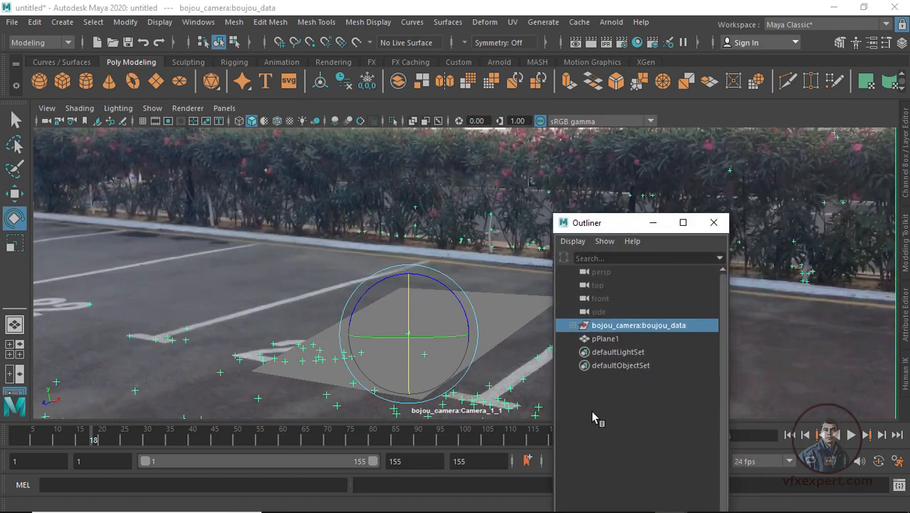
Step: Show the boujou_data group's transform values in the Channel Box and move the Outliner off them
{"action": "left_click", "coordinate": [596, 419]}
{"action": "left_click", "coordinate": [614, 327]}
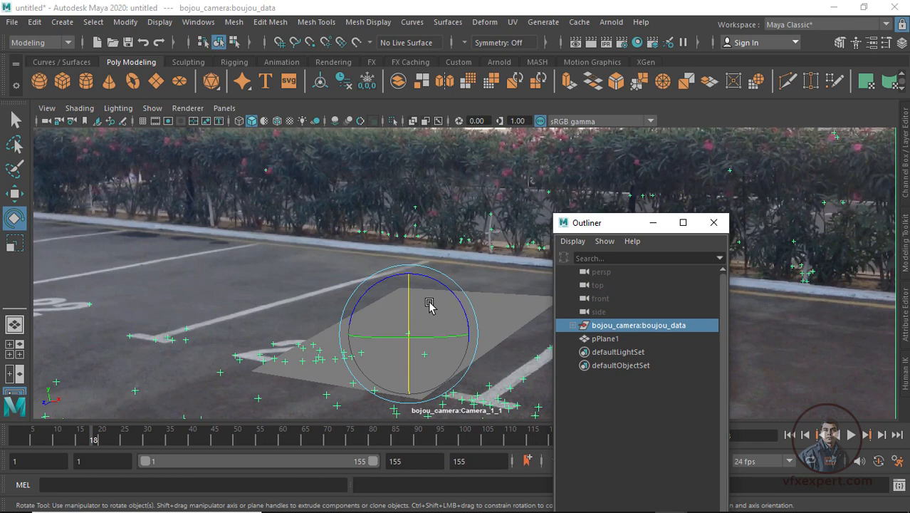
{"action": "key", "text": "w"}
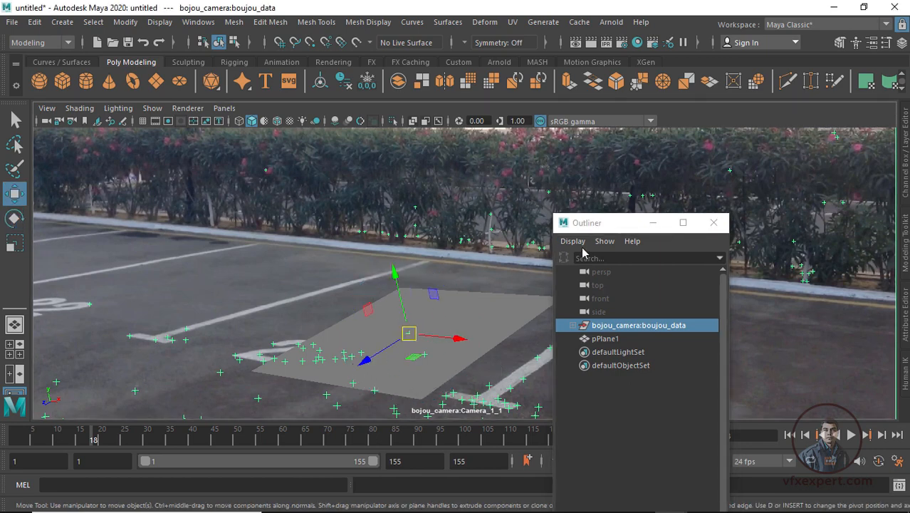
{"action": "left_click_drag", "start_coordinate": [573, 223], "coordinate": [582, 321]}
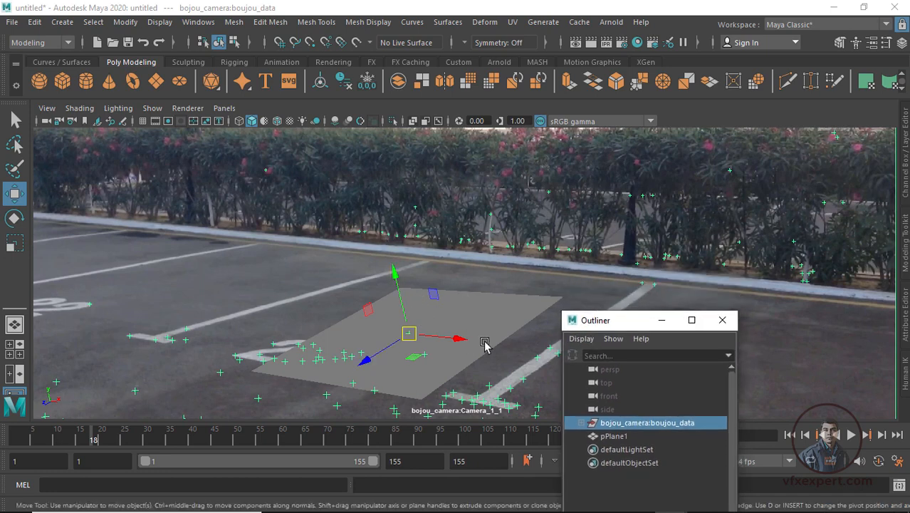
{"action": "left_click_drag", "start_coordinate": [615, 321], "coordinate": [611, 286]}
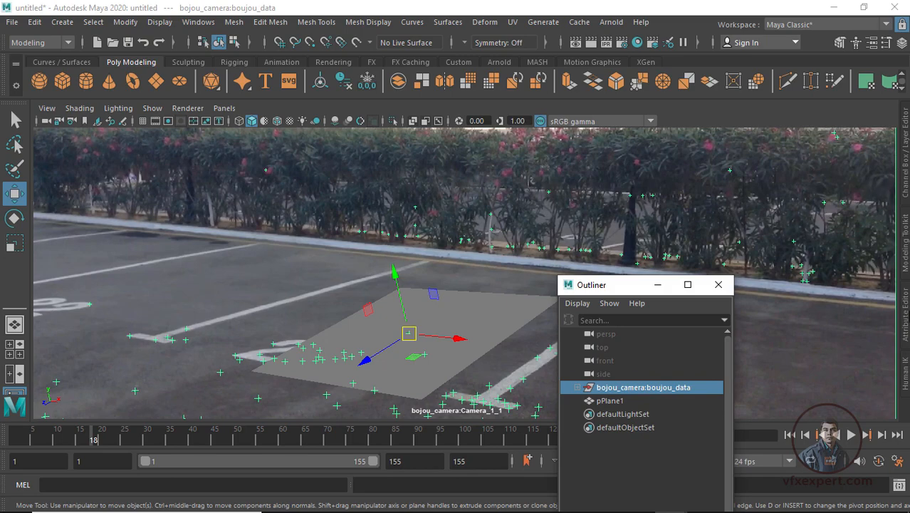
{"action": "left_click", "coordinate": [906, 313]}
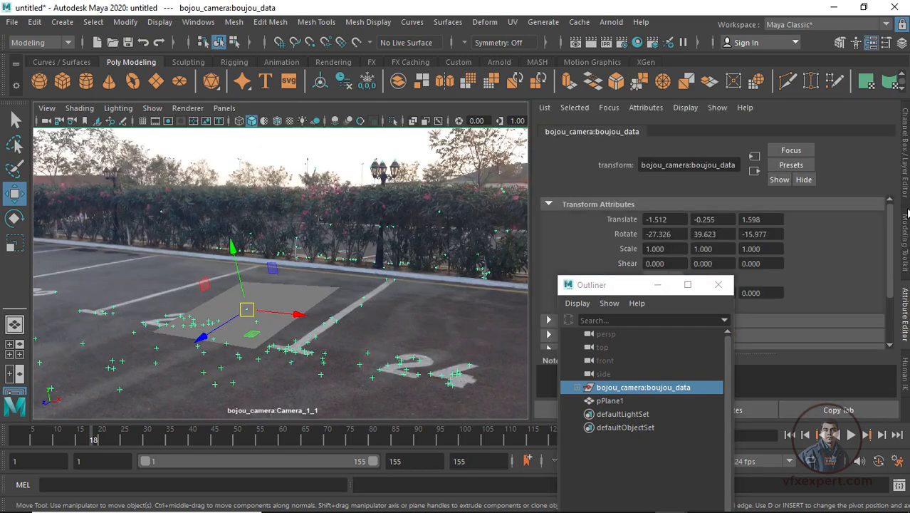
{"action": "left_click", "coordinate": [906, 190]}
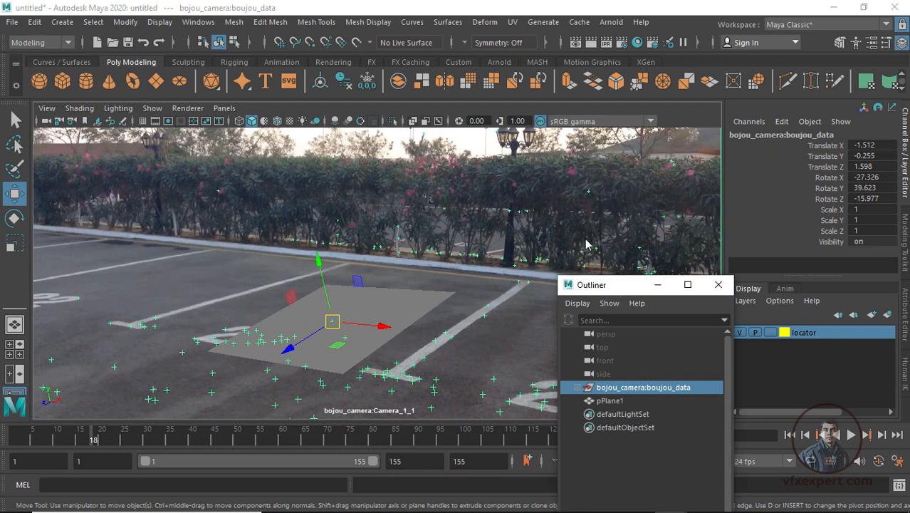
{"action": "left_click_drag", "start_coordinate": [619, 286], "coordinate": [564, 206]}
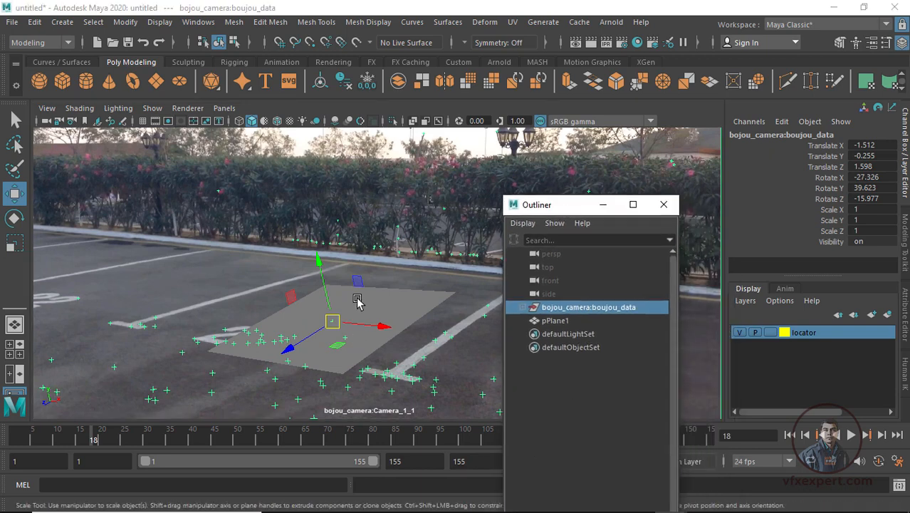
Step: Adjust the boujou_data group's Rotate X interactively to about -31 degrees while comparing the plane with the ground
{"action": "key", "text": "e"}
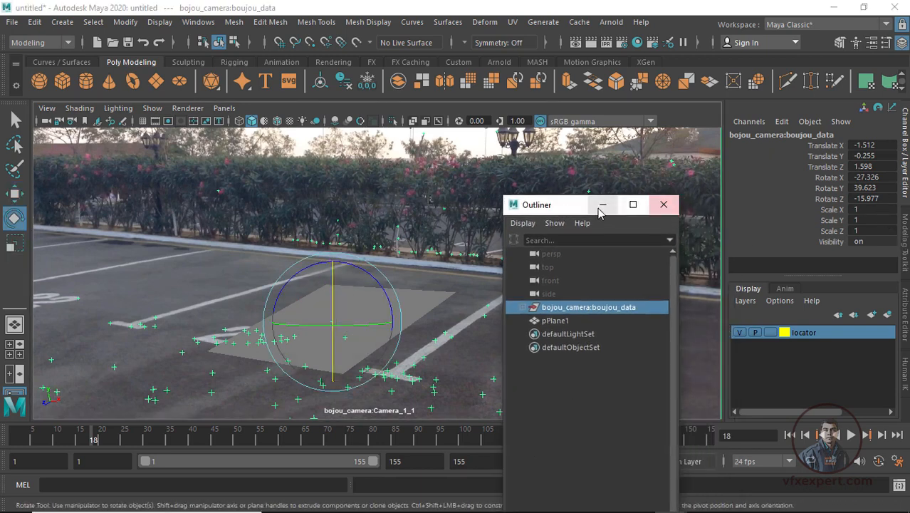
{"action": "left_click_drag", "start_coordinate": [570, 208], "coordinate": [595, 272]}
{"action": "left_click", "coordinate": [830, 177]}
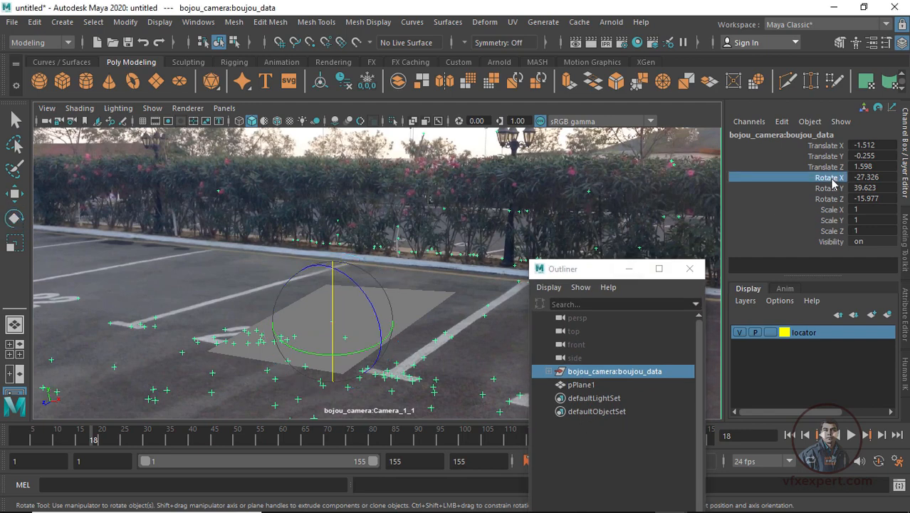
{"action": "middle_click_drag", "start_coordinate": [427, 273], "coordinate": [441, 261]}
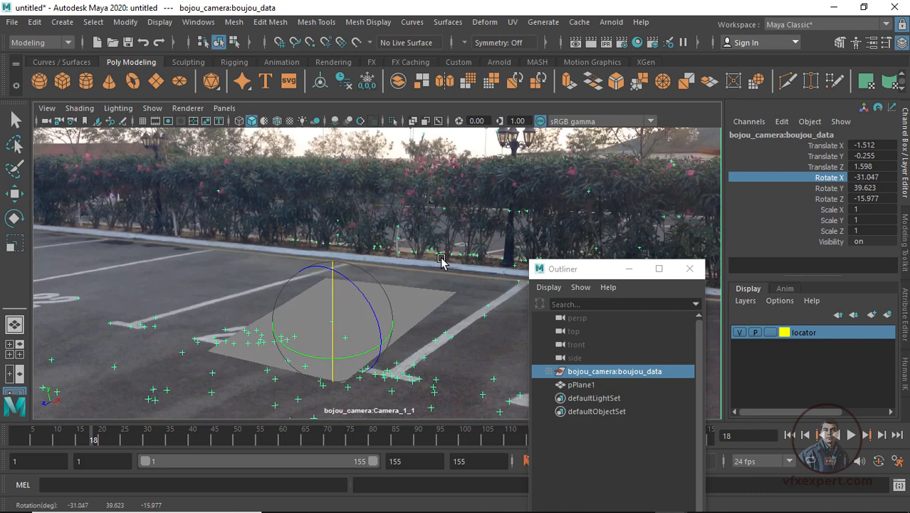
Step: Fine-tune the boujou_data group's rotation to about -19.9 in X, 40.4 in Y and -1.9 in Z
{"action": "left_click", "coordinate": [834, 188]}
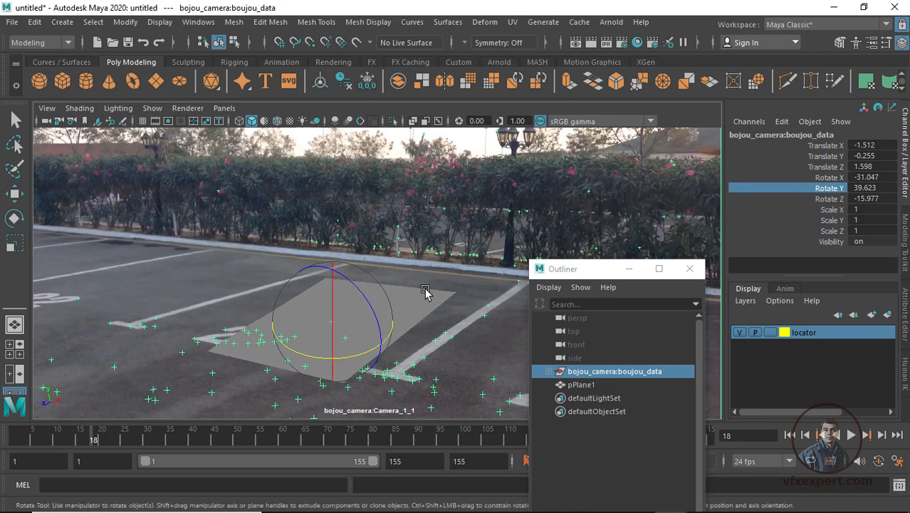
{"action": "middle_click_drag", "start_coordinate": [424, 292], "coordinate": [443, 303]}
{"action": "left_click", "coordinate": [830, 199]}
{"action": "left_click", "coordinate": [830, 177]}
{"action": "left_click", "coordinate": [830, 188]}
{"action": "left_click_drag", "start_coordinate": [351, 270], "coordinate": [433, 287]}
{"action": "left_click", "coordinate": [833, 198]}
{"action": "middle_click_drag", "start_coordinate": [446, 310], "coordinate": [434, 285]}
{"action": "left_click", "coordinate": [831, 177]}
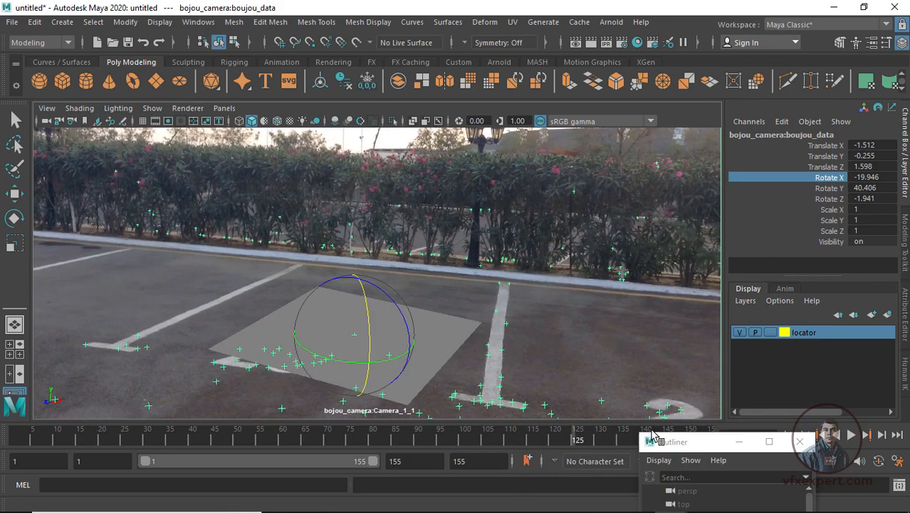
Step: Move the Outliner off the timeline and adjust the boujou_data group's Rotate Y to about 28.9 degrees
{"action": "left_click_drag", "start_coordinate": [670, 437], "coordinate": [670, 294]}
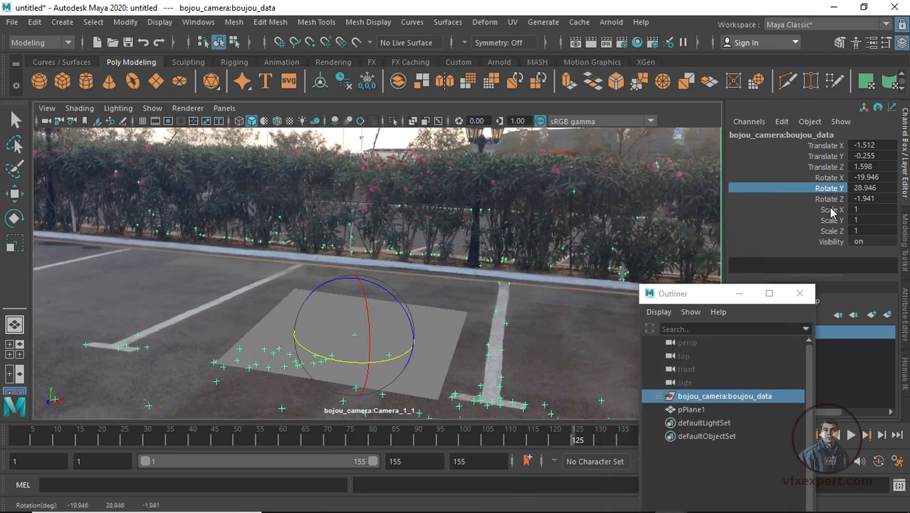
{"action": "middle_click_drag", "start_coordinate": [483, 295], "coordinate": [491, 268]}
{"action": "left_click", "coordinate": [830, 199]}
Step: Stretch pPlane1 along its Z and X axes to cover more of the parking-lot ground, and reselect the boujou_data group
{"action": "left_click", "coordinate": [313, 377]}
{"action": "key", "text": "r"}
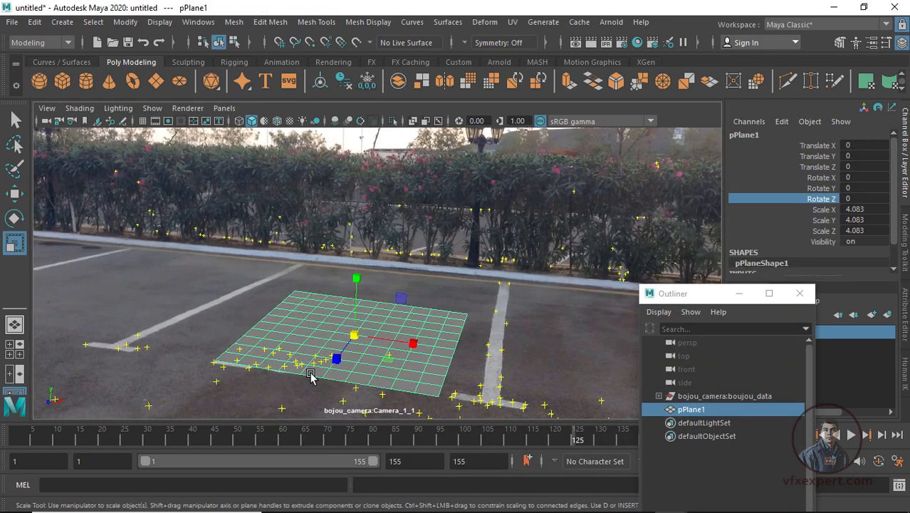
{"action": "left_click_drag", "start_coordinate": [336, 358], "coordinate": [323, 377]}
{"action": "left_click_drag", "start_coordinate": [415, 343], "coordinate": [473, 350]}
{"action": "left_click_drag", "start_coordinate": [684, 294], "coordinate": [785, 364]}
{"action": "left_click", "coordinate": [709, 358]}
Step: Try a large Rotate Z change and zero values for Rotate Z and Rotate X on the boujou_data group, undoing the attempts
{"action": "left_click", "coordinate": [830, 198]}
{"action": "middle_click_drag", "start_coordinate": [498, 317], "coordinate": [624, 309]}
{"action": "key", "text": "ctrl+z"}
{"action": "left_click_drag", "start_coordinate": [761, 364], "coordinate": [712, 273]}
{"action": "left_click", "coordinate": [878, 199]}
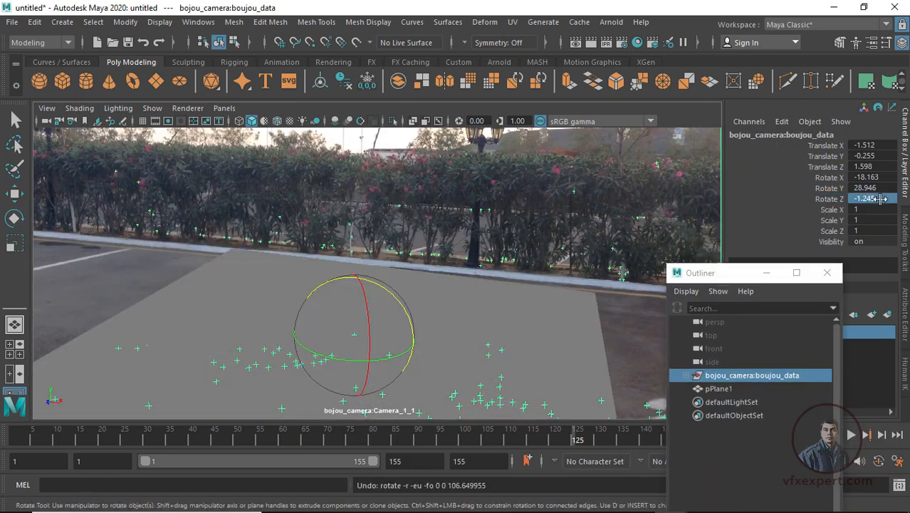
{"action": "type", "text": "0"}
{"action": "left_click", "coordinate": [870, 176]}
{"action": "type", "text": "0"}
{"action": "key", "text": "Return"}
{"action": "key", "text": "ctrl+z"}
Step: Rotate the boujou_data group to about -18.7, 31.7 and -3.3 degrees so the enlarged plane follows the ground
{"action": "left_click_drag", "start_coordinate": [392, 279], "coordinate": [386, 276]}
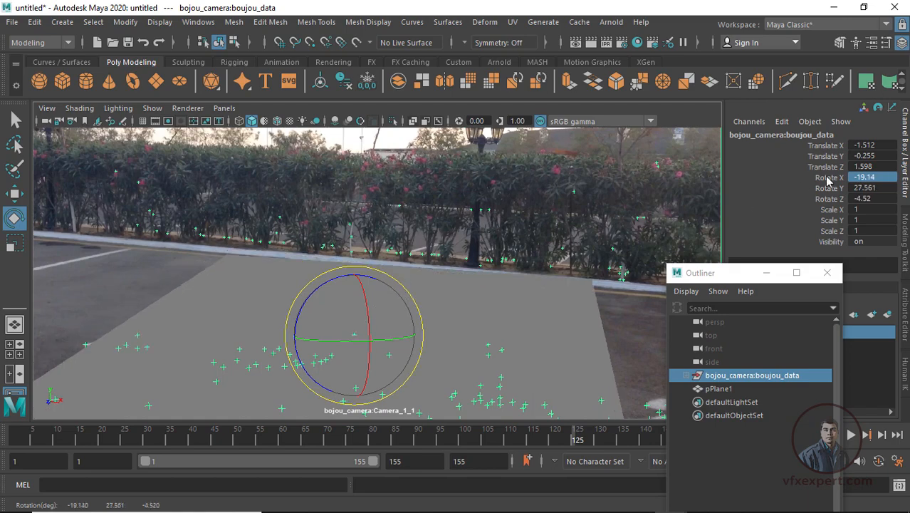
{"action": "left_click", "coordinate": [827, 177]}
{"action": "middle_click_drag", "start_coordinate": [669, 233], "coordinate": [610, 300]}
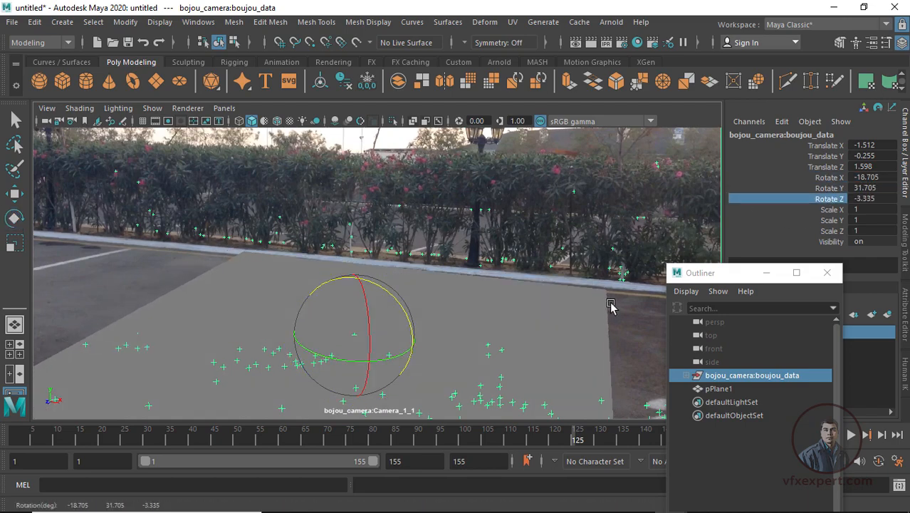
Step: Select the ground plane and display the camera view in wireframe so the footage shows through it
{"action": "left_click", "coordinate": [523, 314]}
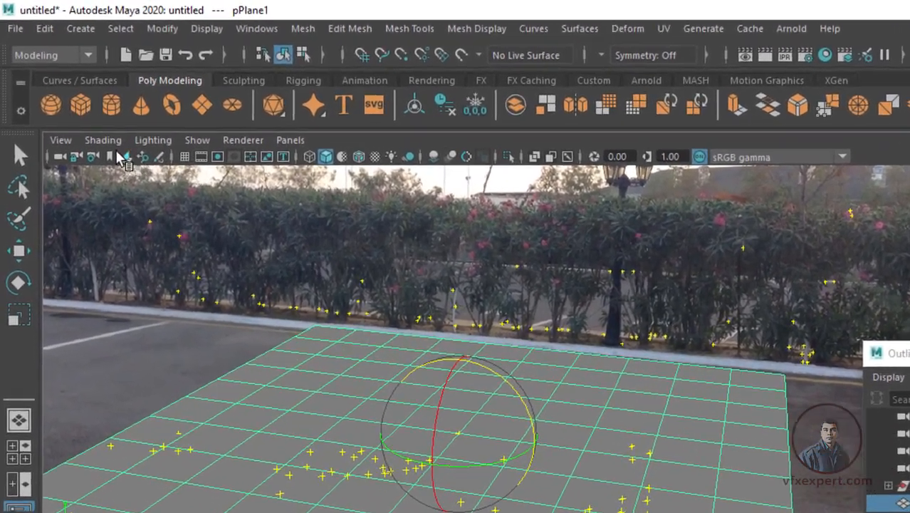
{"action": "left_click", "coordinate": [80, 109]}
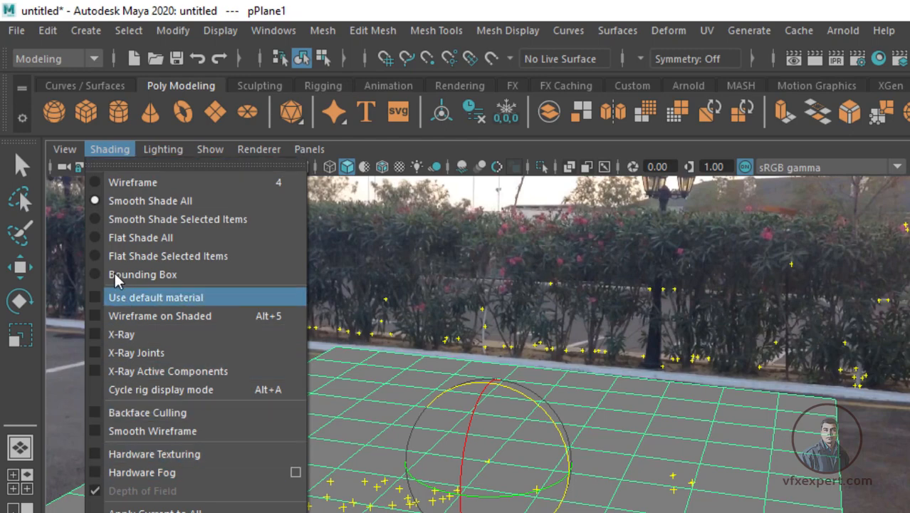
{"action": "left_click", "coordinate": [131, 187]}
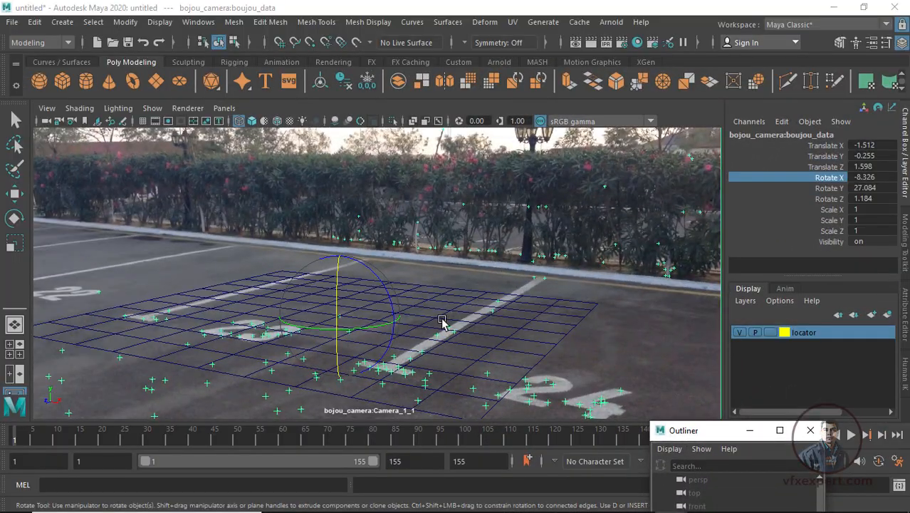
Step: Scrub to frame 49, inspect pPlane1 and the boujou_data group through the Outliner, and minimize the Outliner
{"action": "mouse_move", "coordinate": [225, 431]}
{"action": "left_mouse_down"}
{"action": "mouse_move", "coordinate": [658, 443]}
{"action": "mouse_move", "coordinate": [138, 403]}
{"action": "mouse_move", "coordinate": [327, 398]}
{"action": "mouse_move", "coordinate": [199, 390]}
{"action": "mouse_move", "coordinate": [87, 400]}
{"action": "mouse_move", "coordinate": [48, 420]}
{"action": "mouse_move", "coordinate": [232, 431]}
{"action": "left_mouse_up"}
{"action": "left_click_drag", "start_coordinate": [709, 432], "coordinate": [636, 225]}
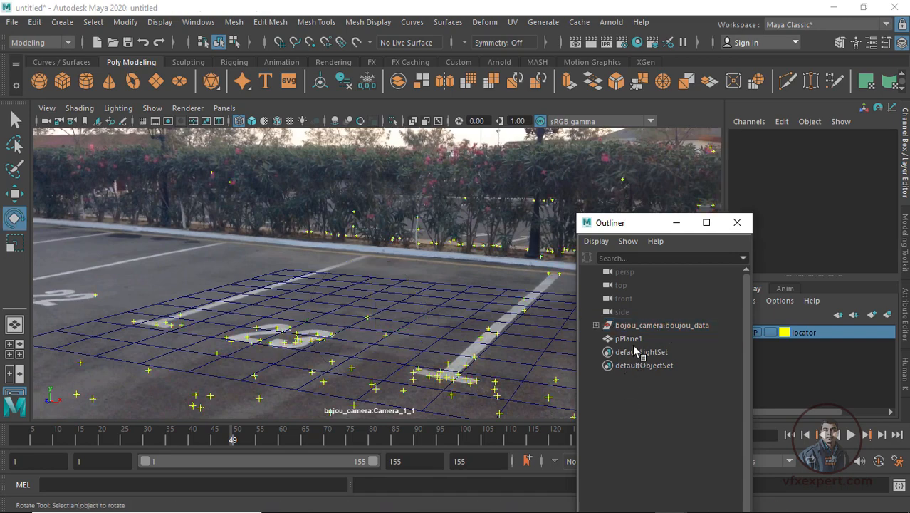
{"action": "left_click", "coordinate": [631, 340]}
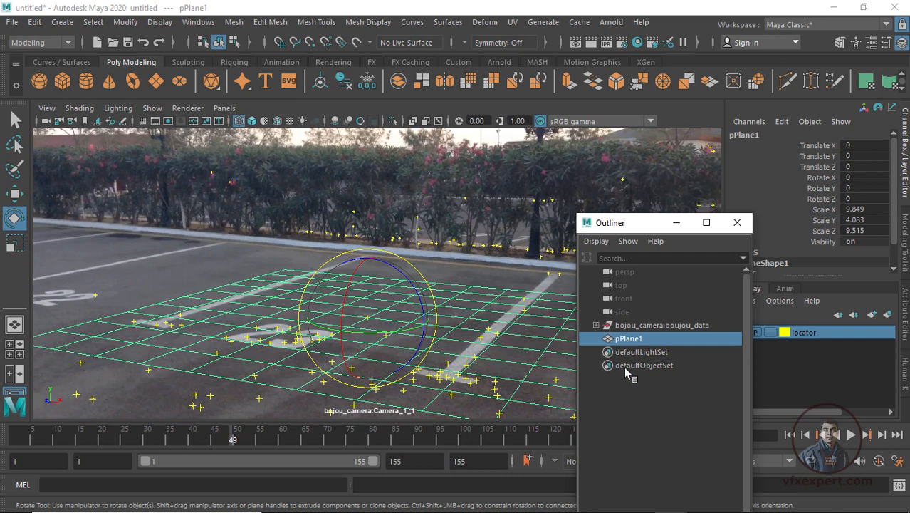
{"action": "left_click", "coordinate": [634, 327]}
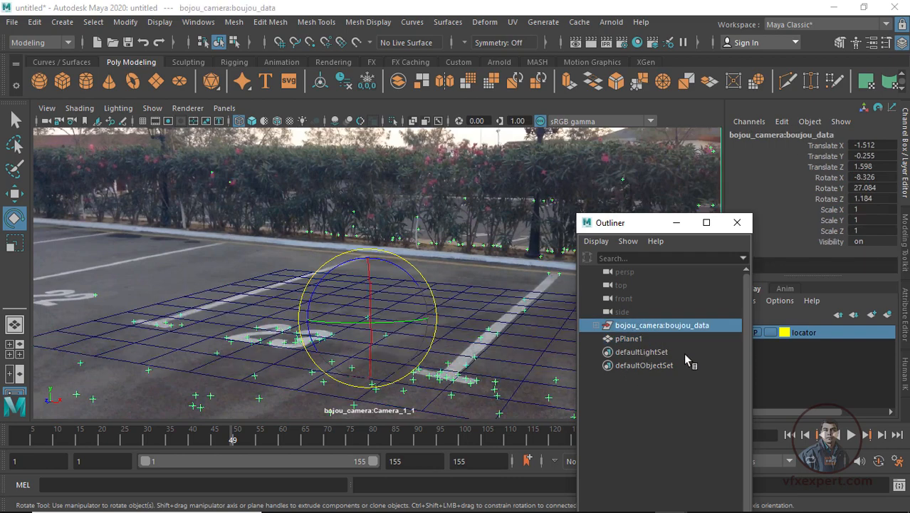
{"action": "left_click", "coordinate": [637, 430]}
{"action": "left_click", "coordinate": [676, 225]}
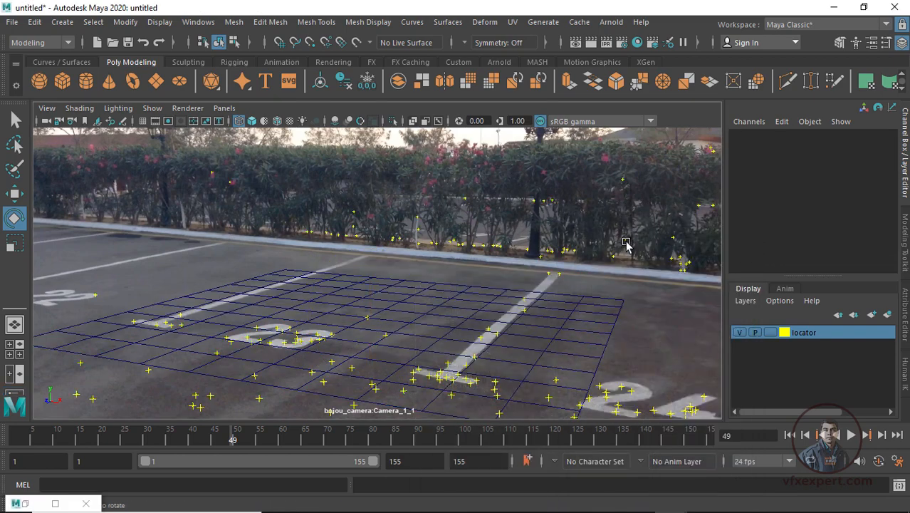
Step: Switch the camera view's shading from wireframe to smooth shaded for all objects
{"action": "left_click", "coordinate": [600, 232]}
{"action": "left_click", "coordinate": [79, 107]}
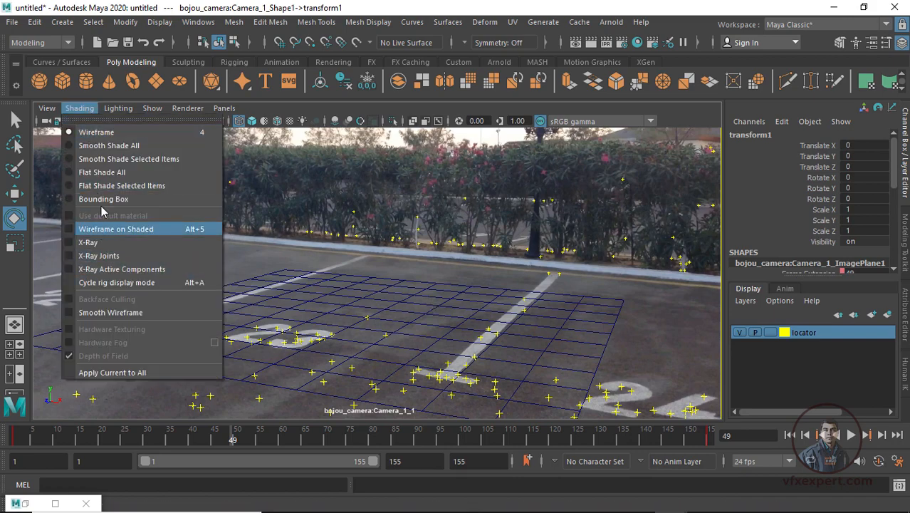
{"action": "left_click", "coordinate": [97, 132]}
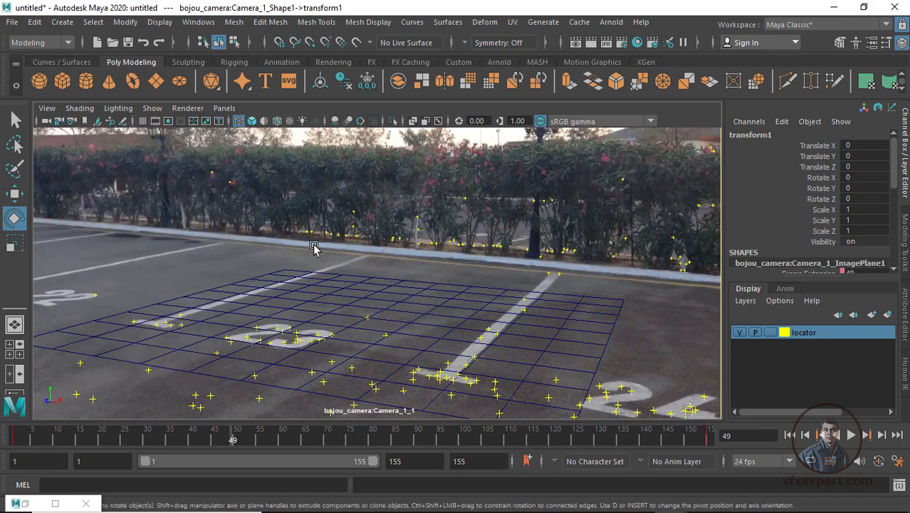
{"action": "key", "text": "3"}
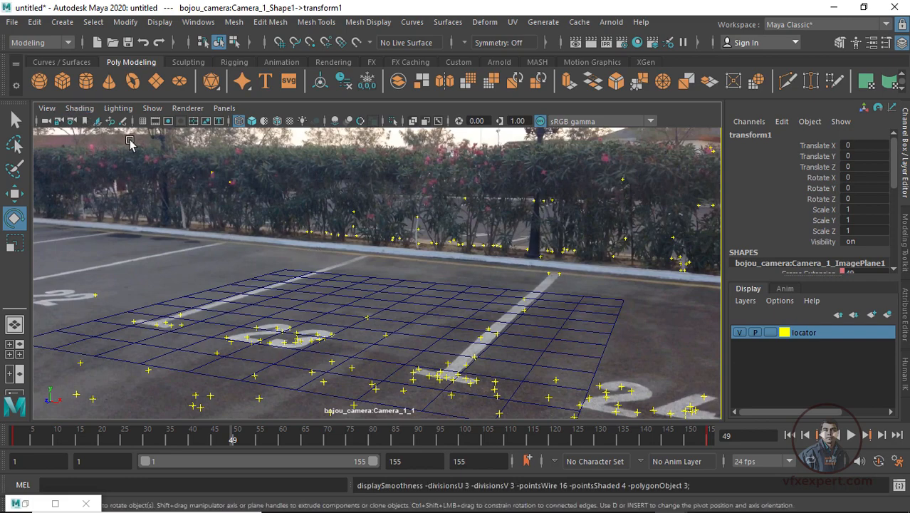
{"action": "left_click", "coordinate": [79, 108]}
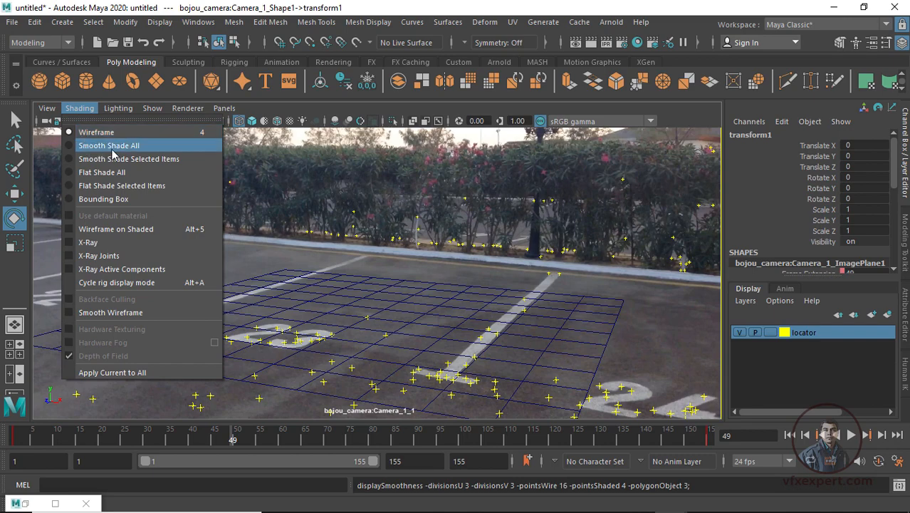
{"action": "left_click", "coordinate": [173, 163]}
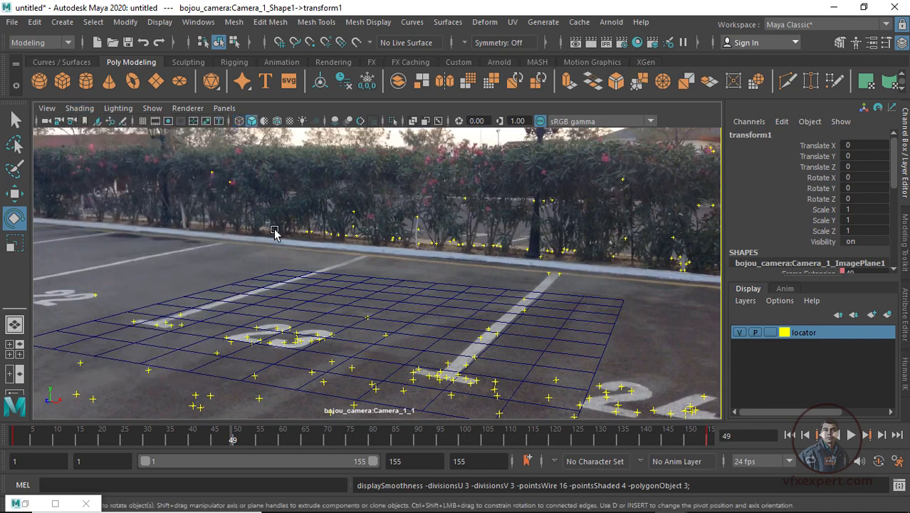
{"action": "key", "text": "5"}
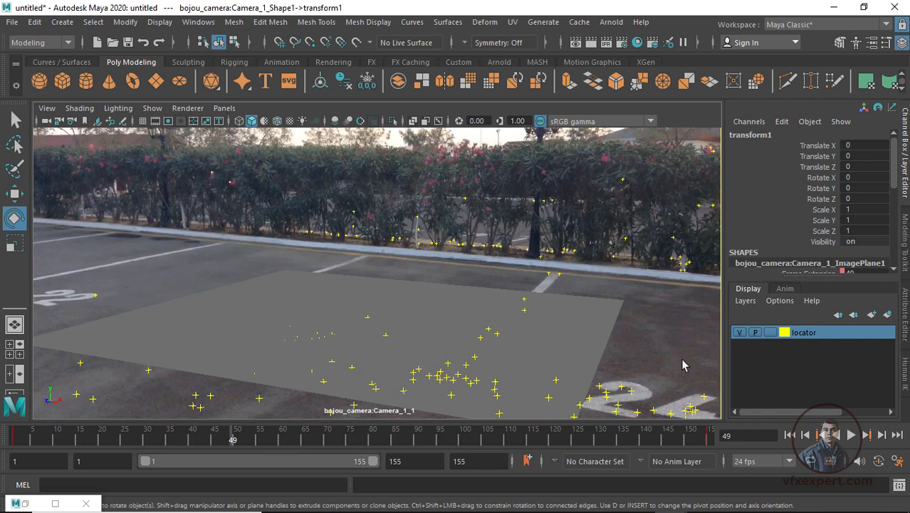
Step: Hide the locator layer and delete the enlarged ground plane pPlane1
{"action": "left_click", "coordinate": [740, 332]}
{"action": "left_click", "coordinate": [430, 315]}
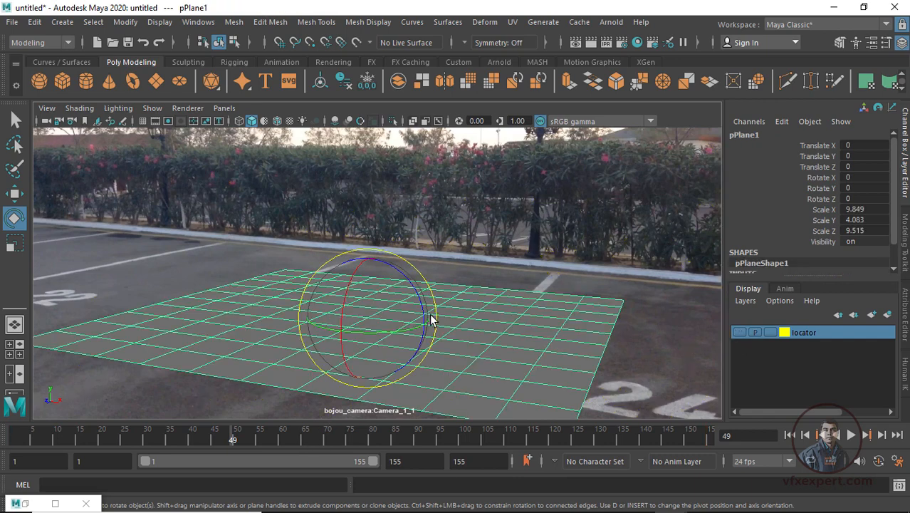
{"action": "key", "text": "Delete"}
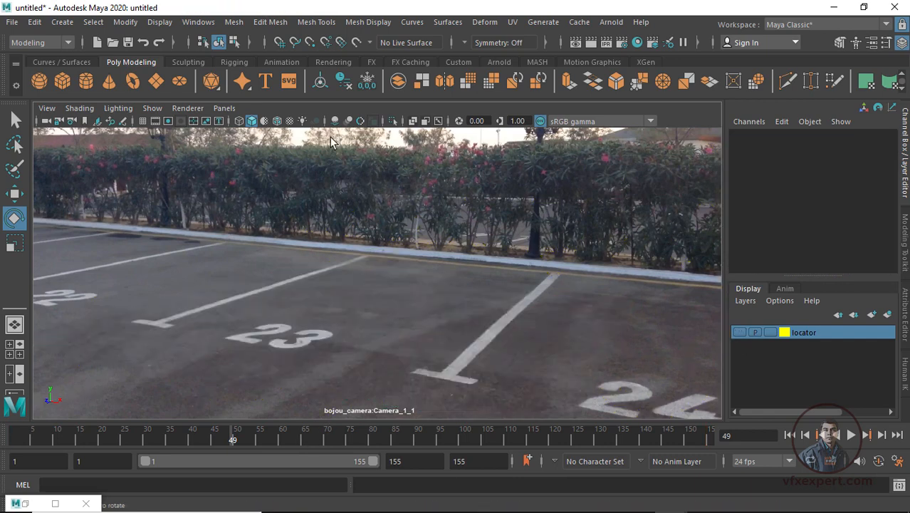
Step: Create a test polygon plane scaled uniformly to about 14.9, scrub the shot back to frame 1, and delete the plane
{"action": "left_click", "coordinate": [156, 80]}
{"action": "key", "text": "r"}
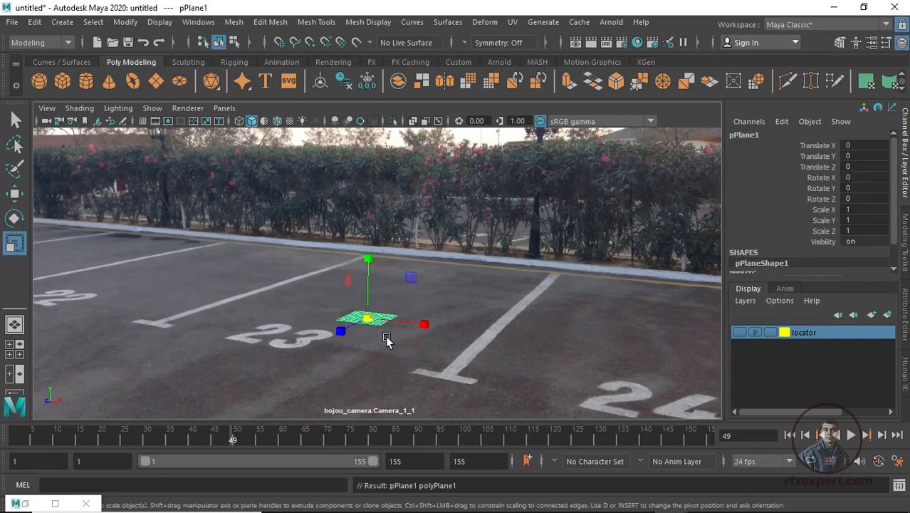
{"action": "left_click_drag", "start_coordinate": [381, 333], "coordinate": [838, 451]}
{"action": "left_click_drag", "start_coordinate": [363, 436], "coordinate": [14, 431]}
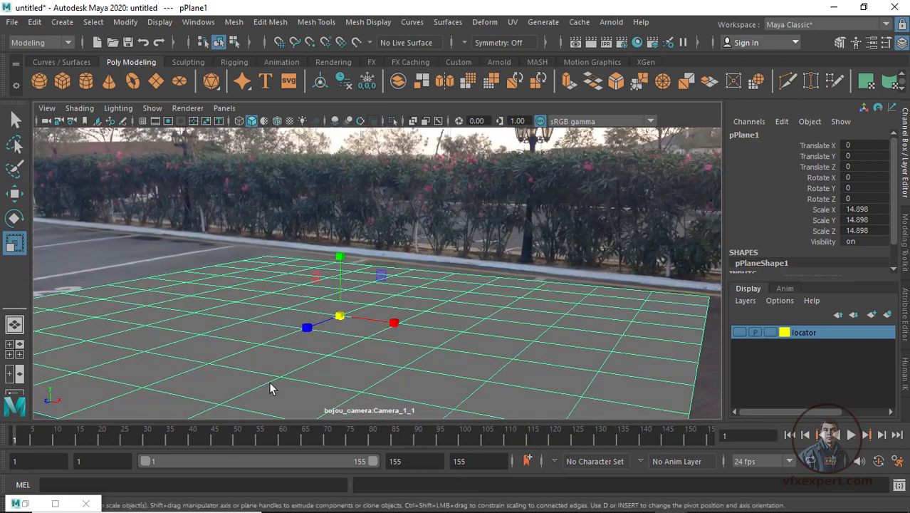
{"action": "key", "text": "Delete"}
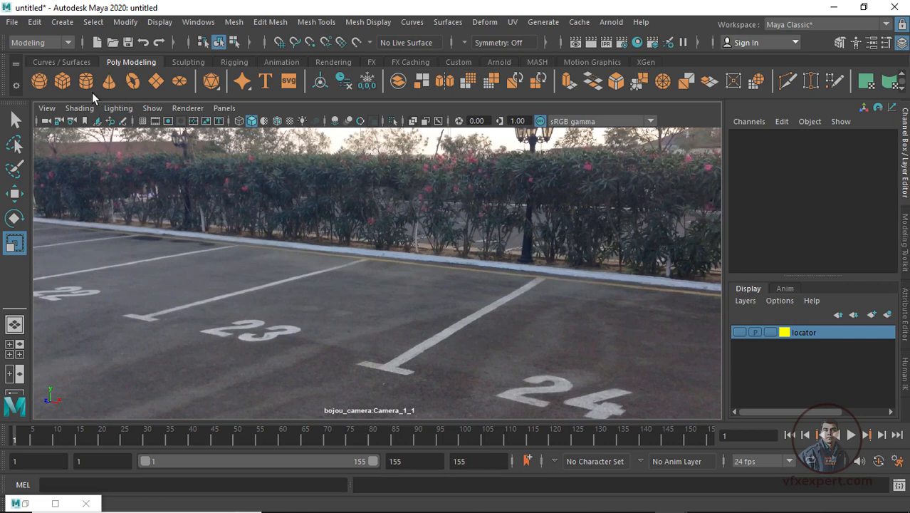
Step: Create a polygon cube at the origin, raise it to about 0.18 in Y, and scale it uniformly to about 1.1
{"action": "left_click", "coordinate": [61, 80]}
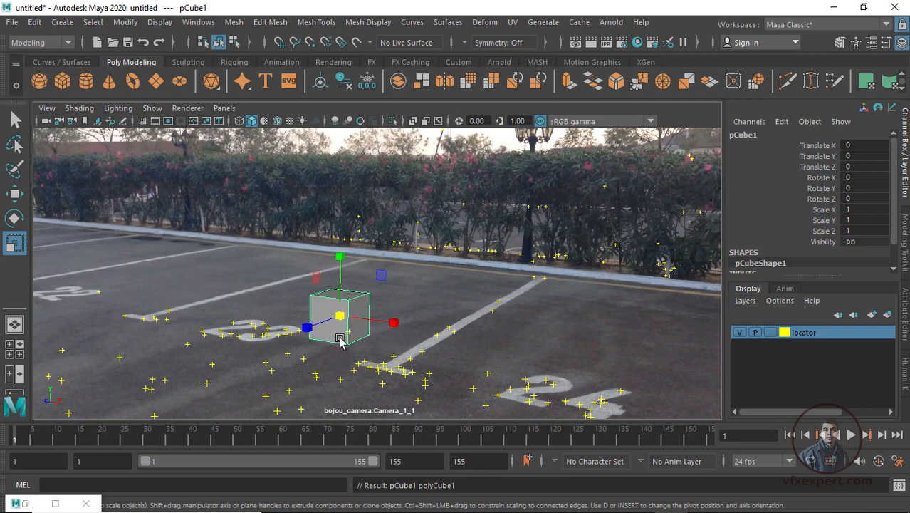
{"action": "key", "text": "w"}
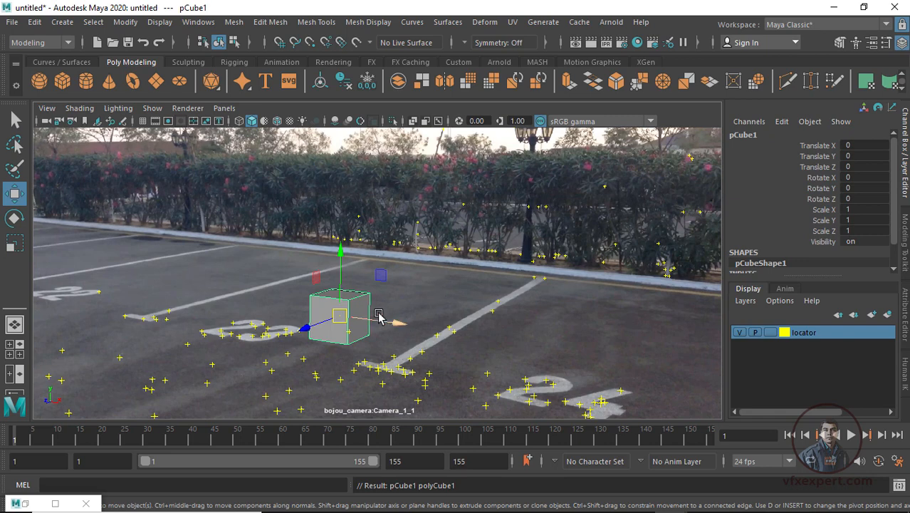
{"action": "left_click_drag", "start_coordinate": [344, 262], "coordinate": [344, 342]}
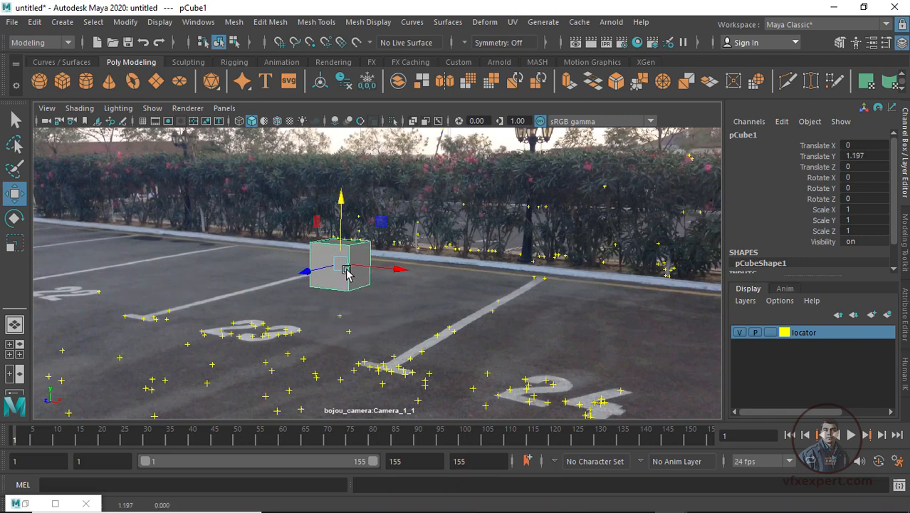
{"action": "left_click_drag", "start_coordinate": [346, 273], "coordinate": [340, 317]}
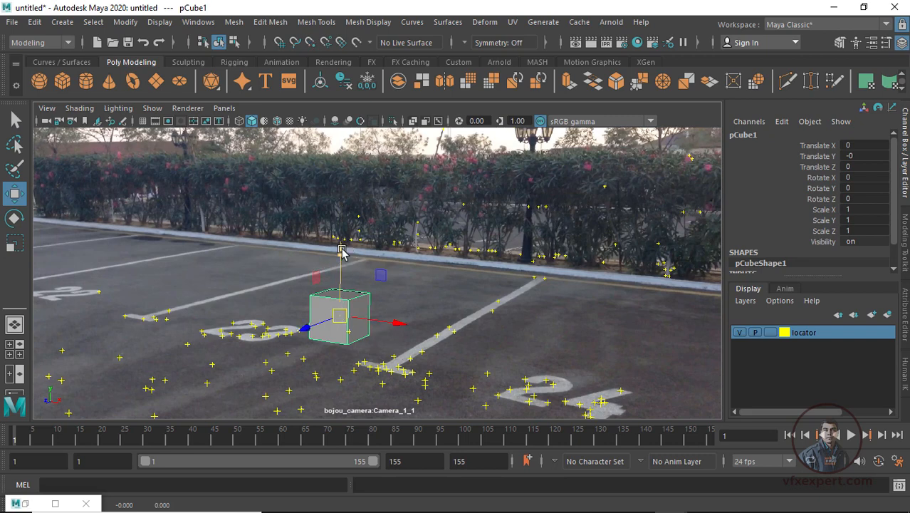
{"action": "left_click_drag", "start_coordinate": [342, 251], "coordinate": [344, 242]}
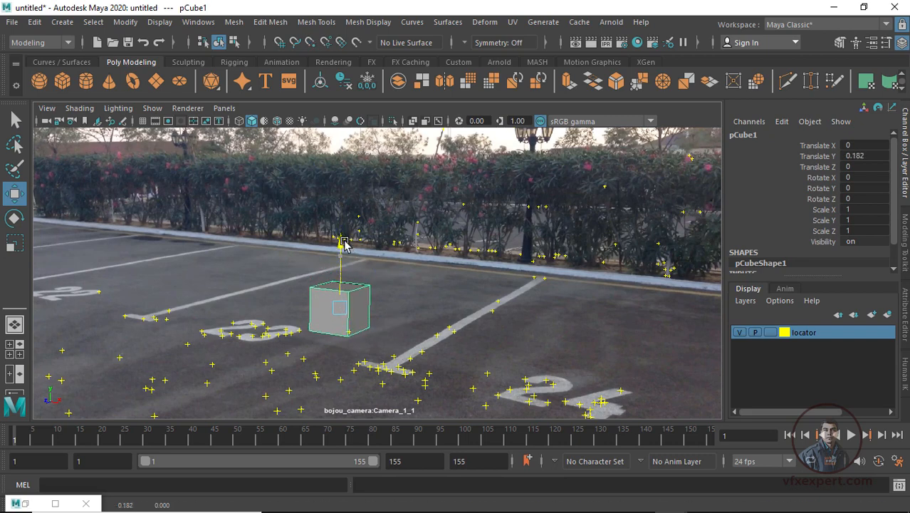
{"action": "key", "text": "r"}
{"action": "mouse_move", "coordinate": [339, 310]}
{"action": "left_mouse_down"}
{"action": "mouse_move", "coordinate": [369, 318]}
{"action": "mouse_move", "coordinate": [345, 310]}
{"action": "left_mouse_up"}
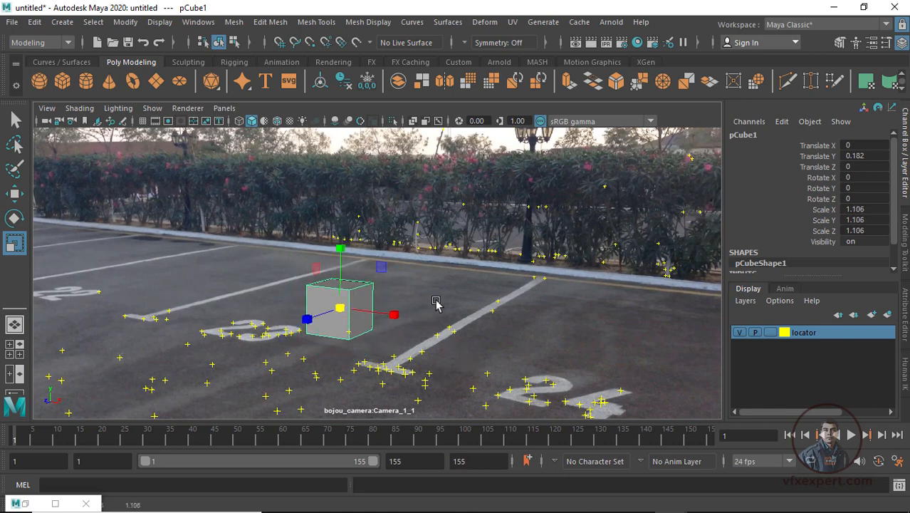
Step: Deselect the cube, scrub and play the shot from frame 1 to check its tracking, and stop around frame 48
{"action": "left_click", "coordinate": [391, 308]}
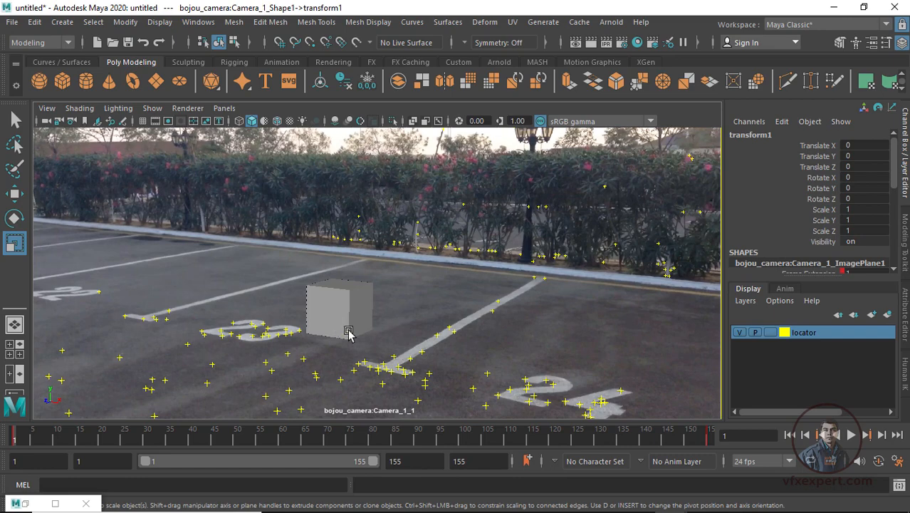
{"action": "left_click_drag", "start_coordinate": [302, 425], "coordinate": [10, 435]}
{"action": "left_click", "coordinate": [851, 435]}
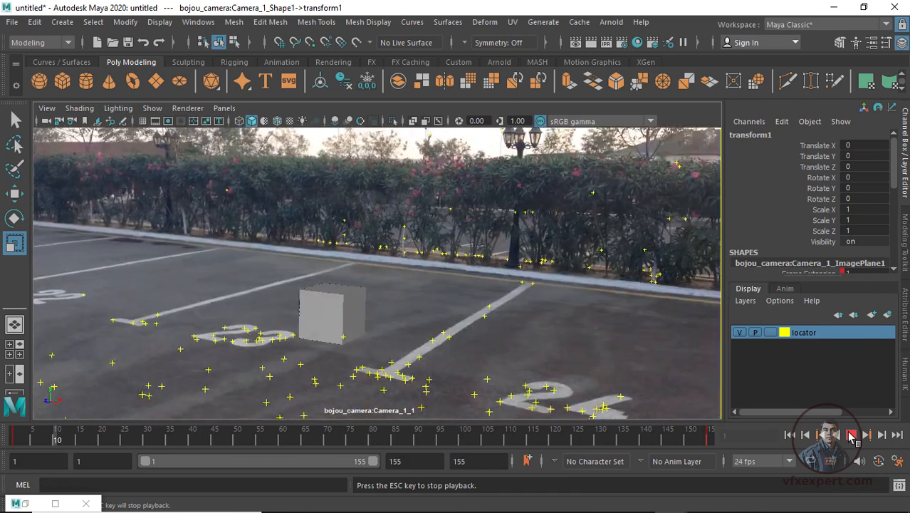
{"action": "key", "text": "Escape"}
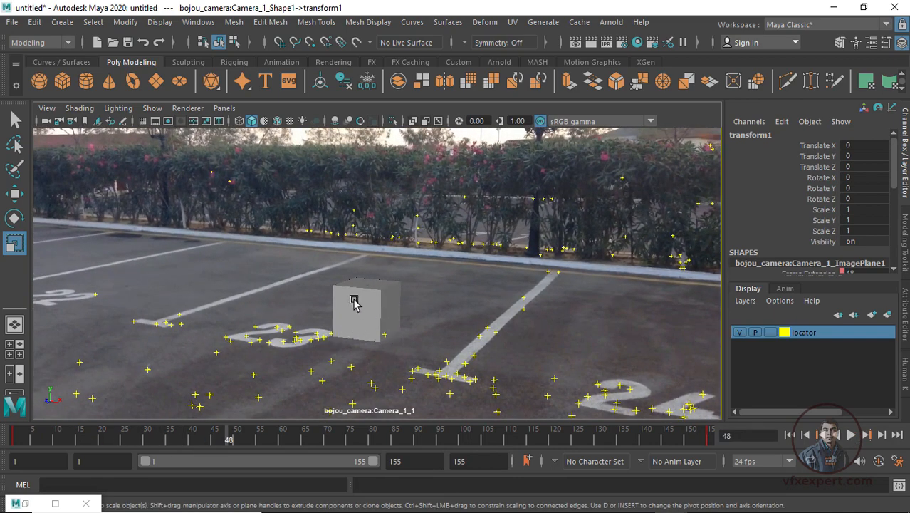
Step: Move the cube's pivot to its lower front corner, snap that corner onto the locator point at the origin, and deselect the cube
{"action": "left_click", "coordinate": [354, 302]}
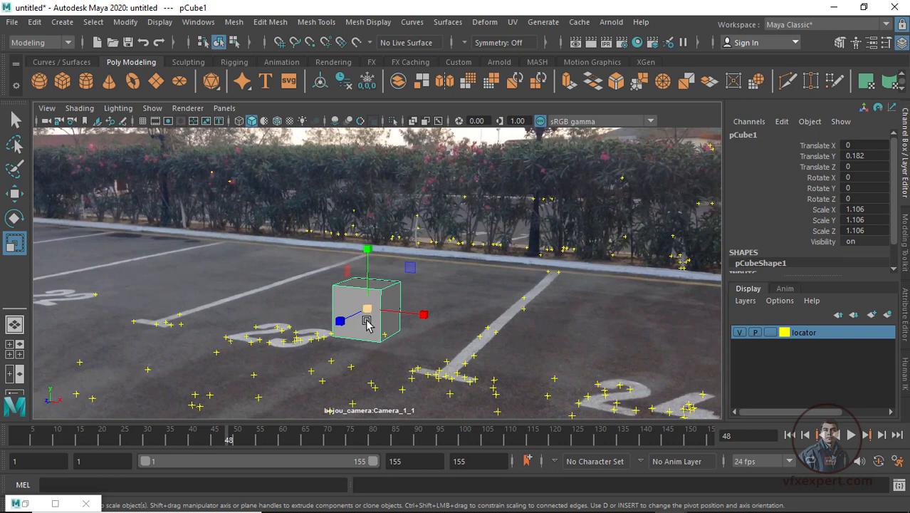
{"action": "key", "text": "w"}
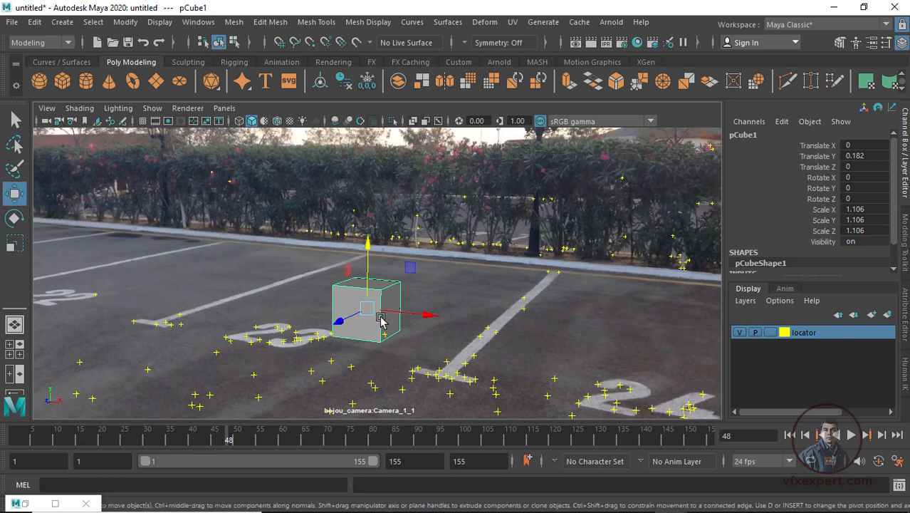
{"action": "key", "text": "d"}
{"action": "left_click_drag", "start_coordinate": [367, 312], "coordinate": [366, 294]}
{"action": "key", "text": "v"}
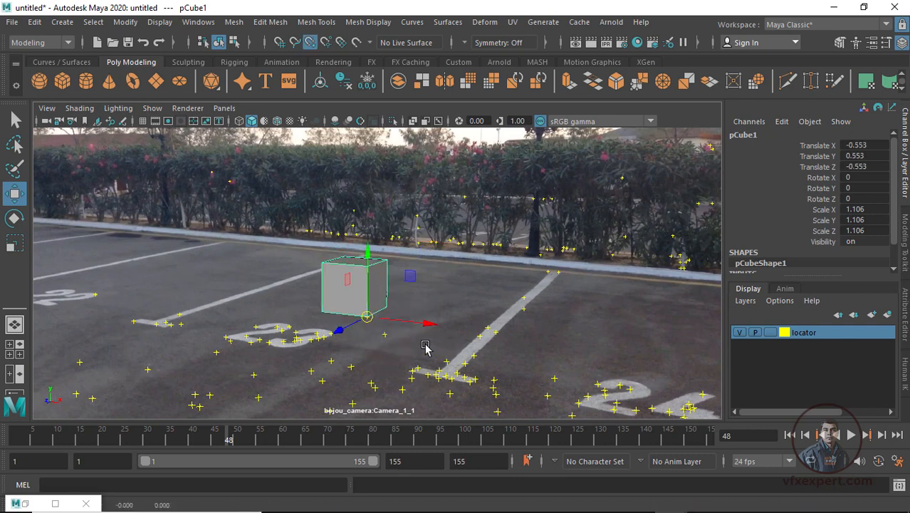
{"action": "left_click", "coordinate": [422, 310]}
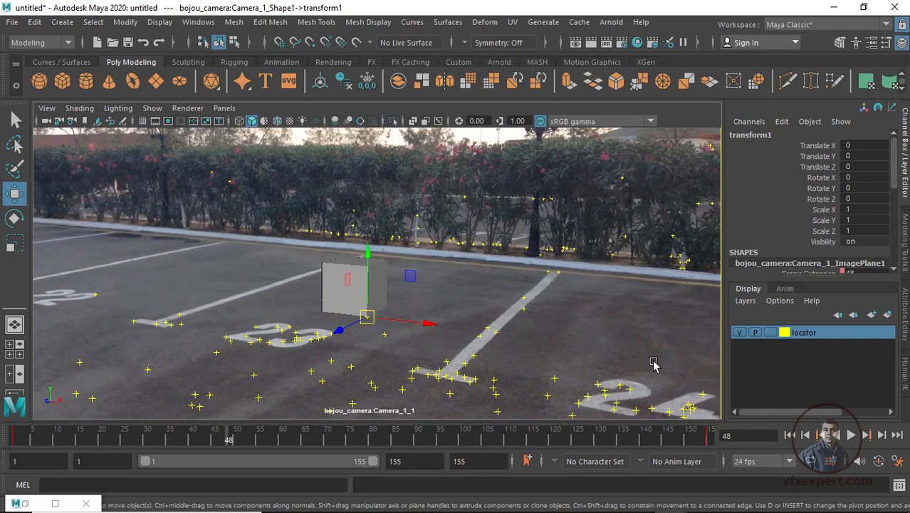
Step: Hide the locator layer and play the shot from frame 1 to check how the cube sticks to the ground
{"action": "left_click", "coordinate": [739, 332]}
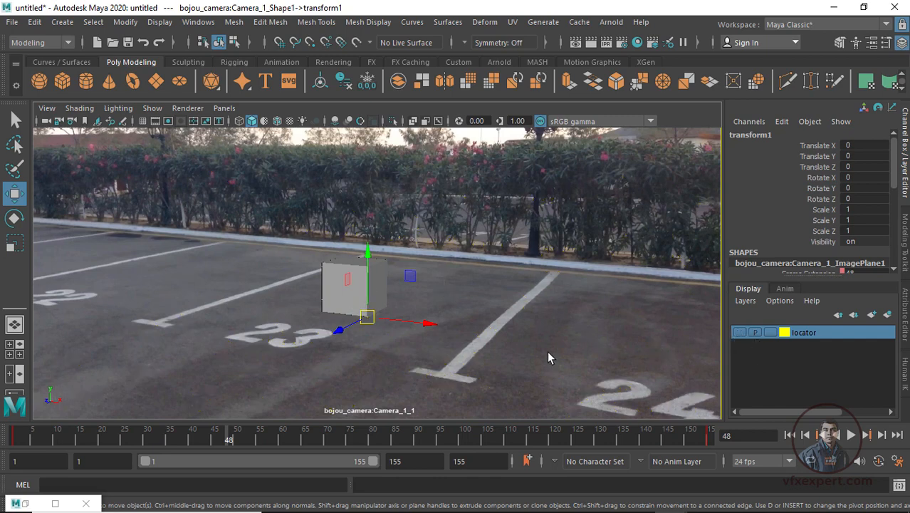
{"action": "left_click", "coordinate": [789, 435]}
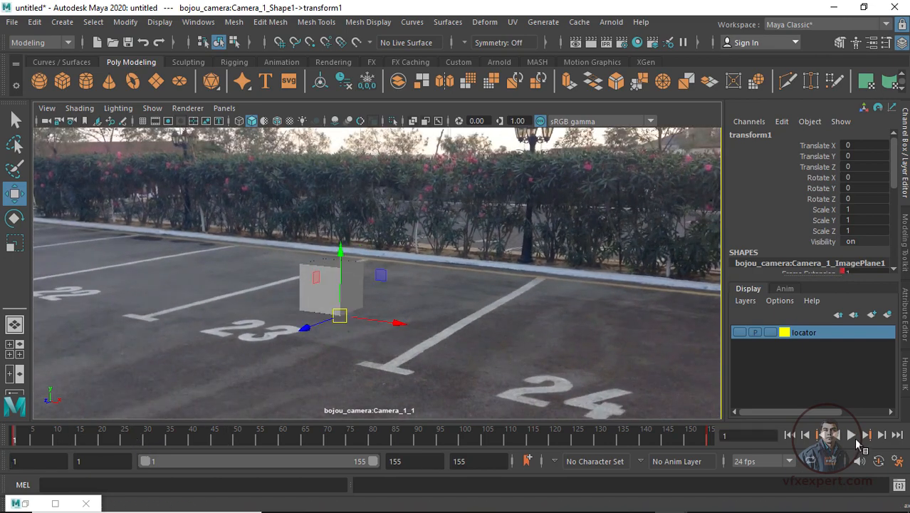
{"action": "left_click", "coordinate": [851, 434]}
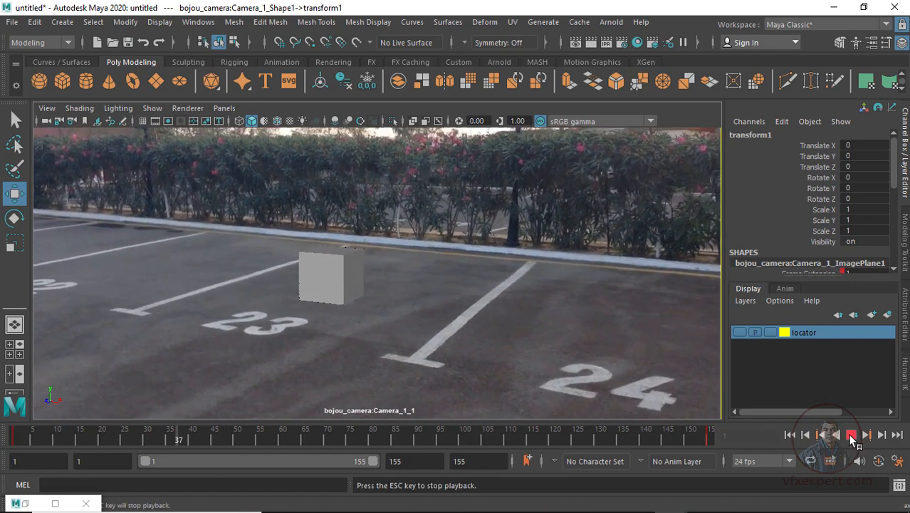